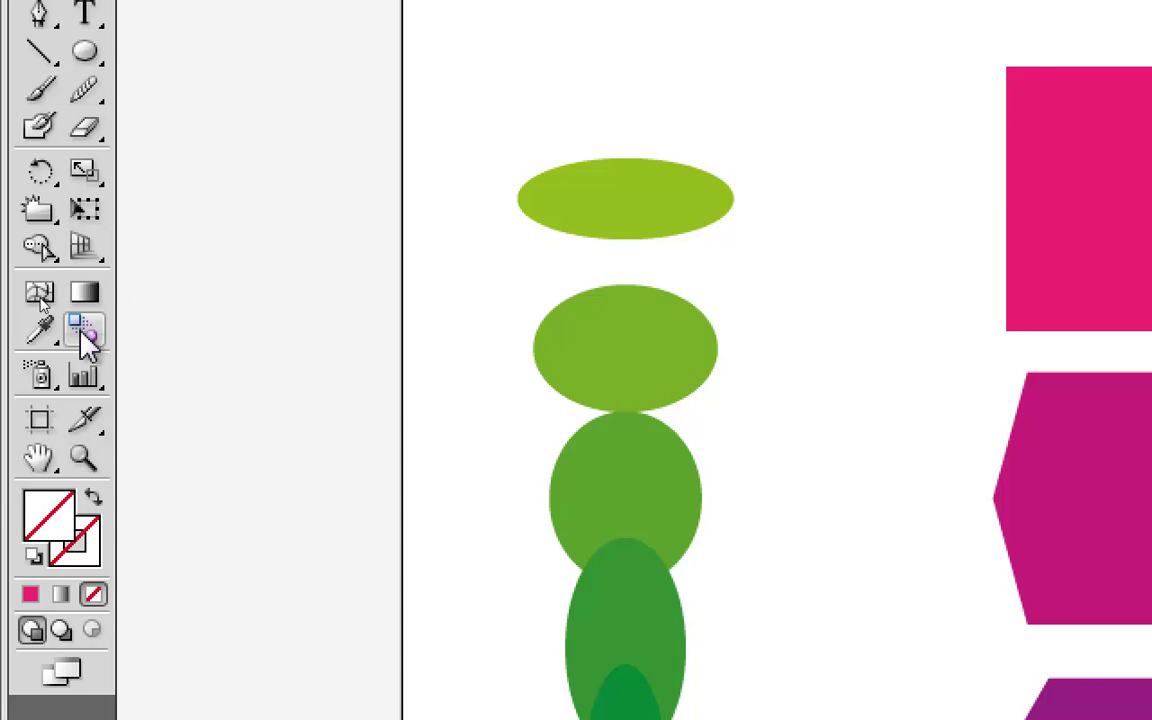
- Toggle Outline view with Ctrl+Y to reveal the blend spines, then return to Preview
click(85, 336)
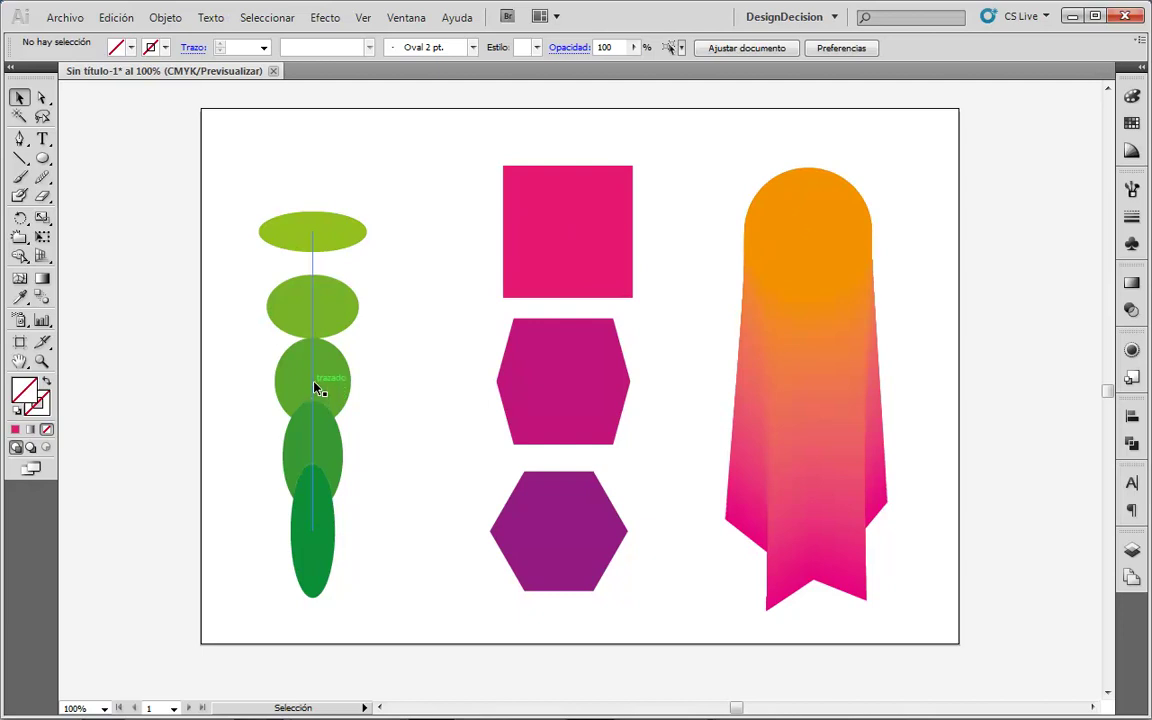
key(w)
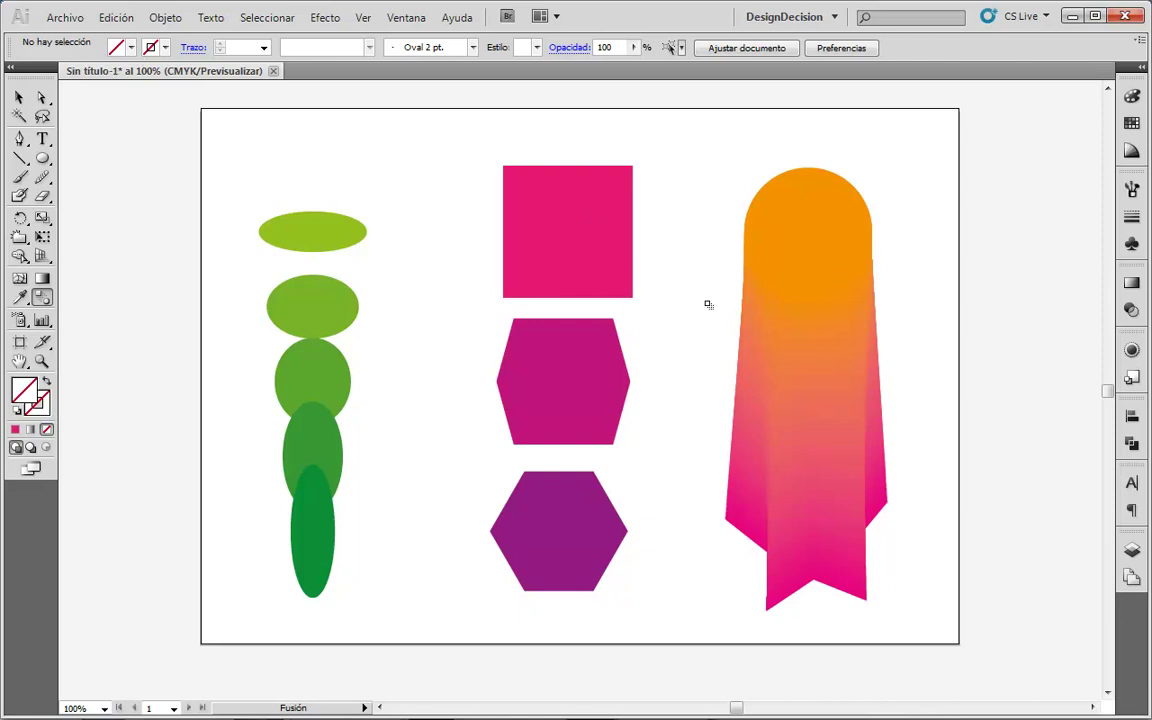
click(19, 97)
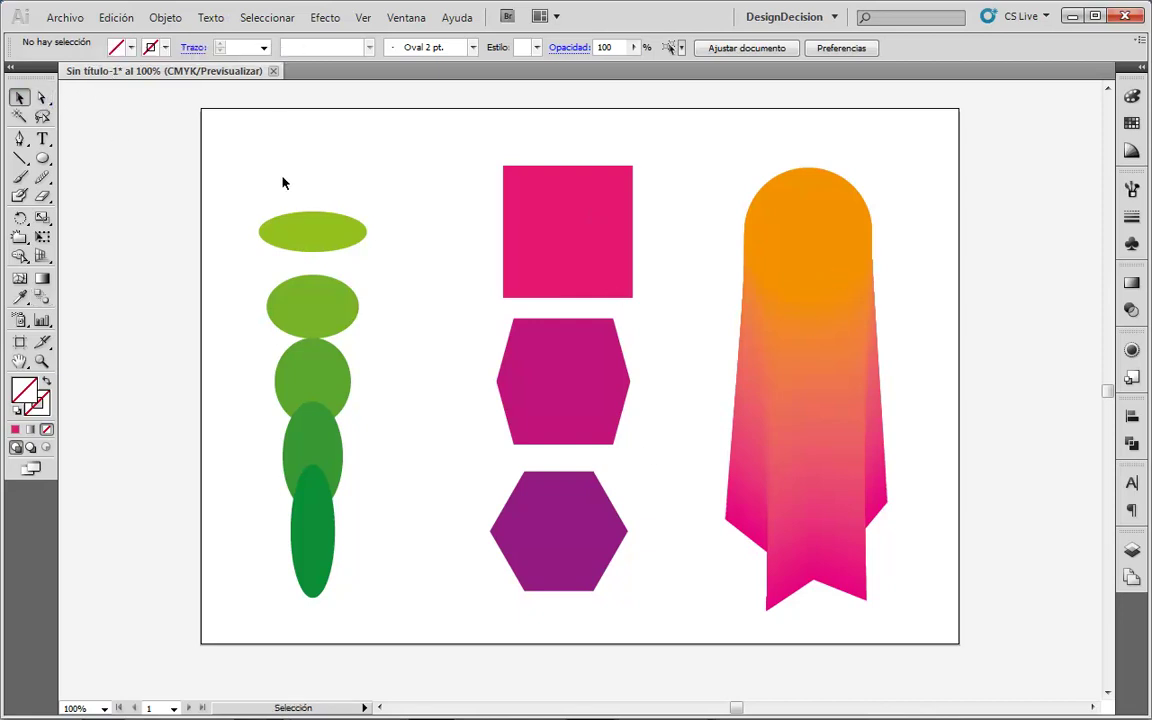
key(ctrl+y)
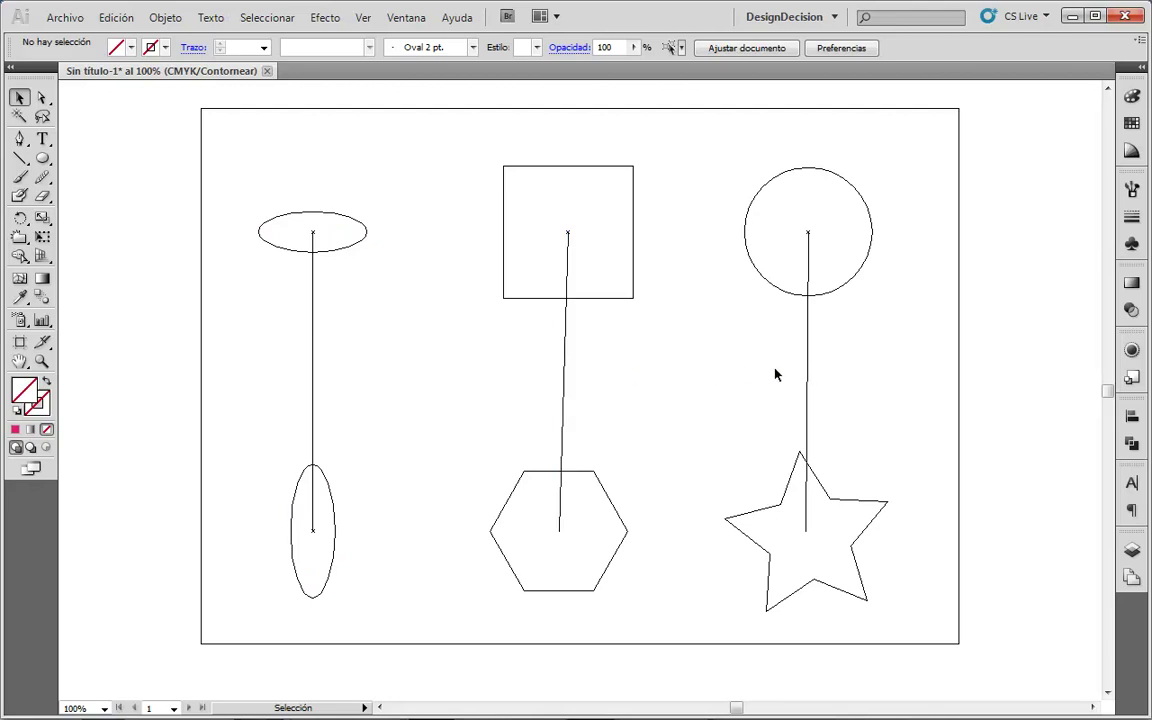
key(ctrl+y)
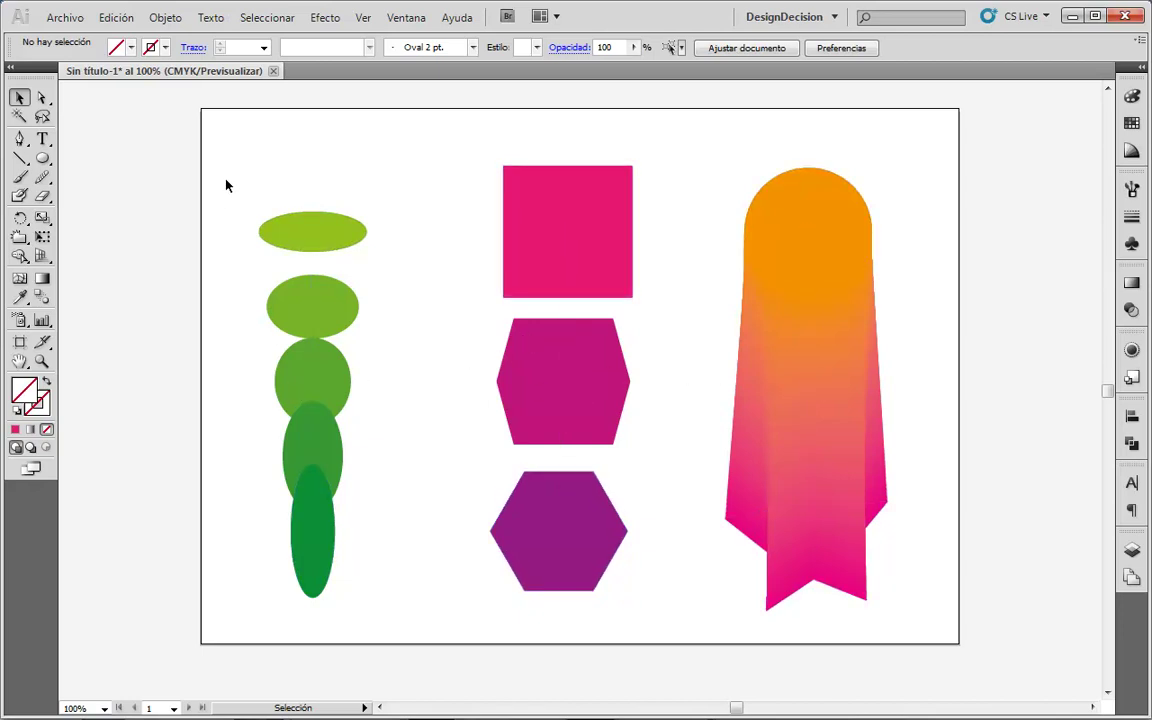
- Release all three blends with Objeto > Fusión > Soltar
drag(226, 170, 856, 545)
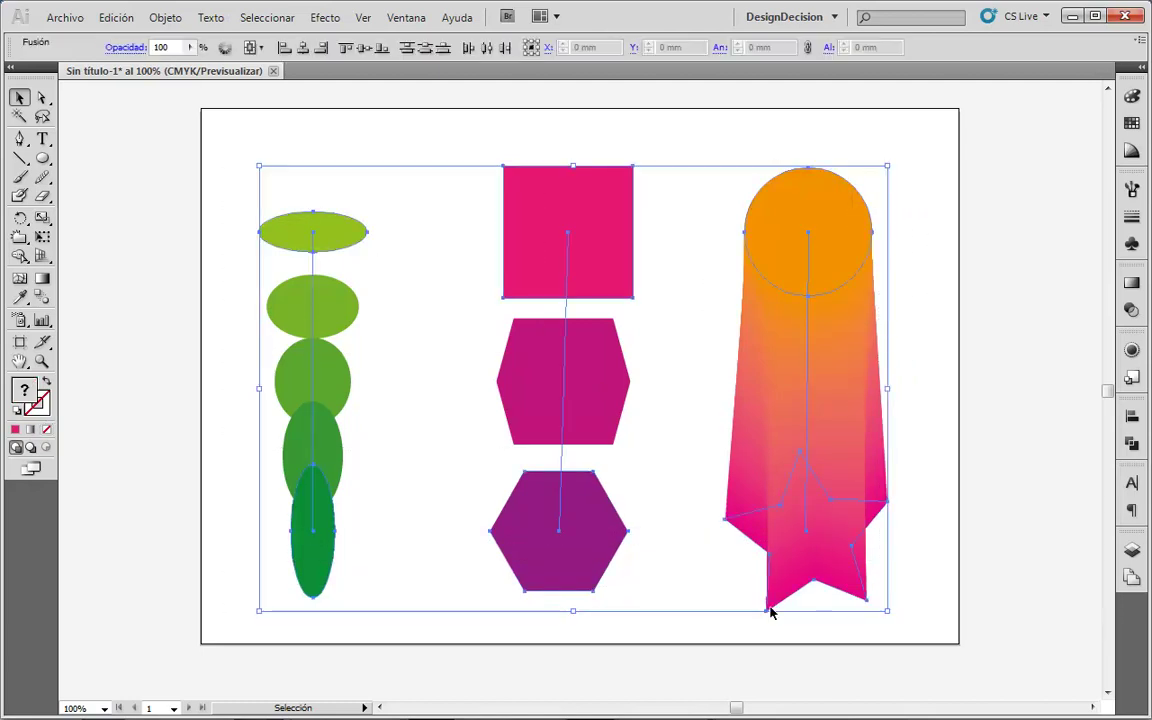
click(163, 17)
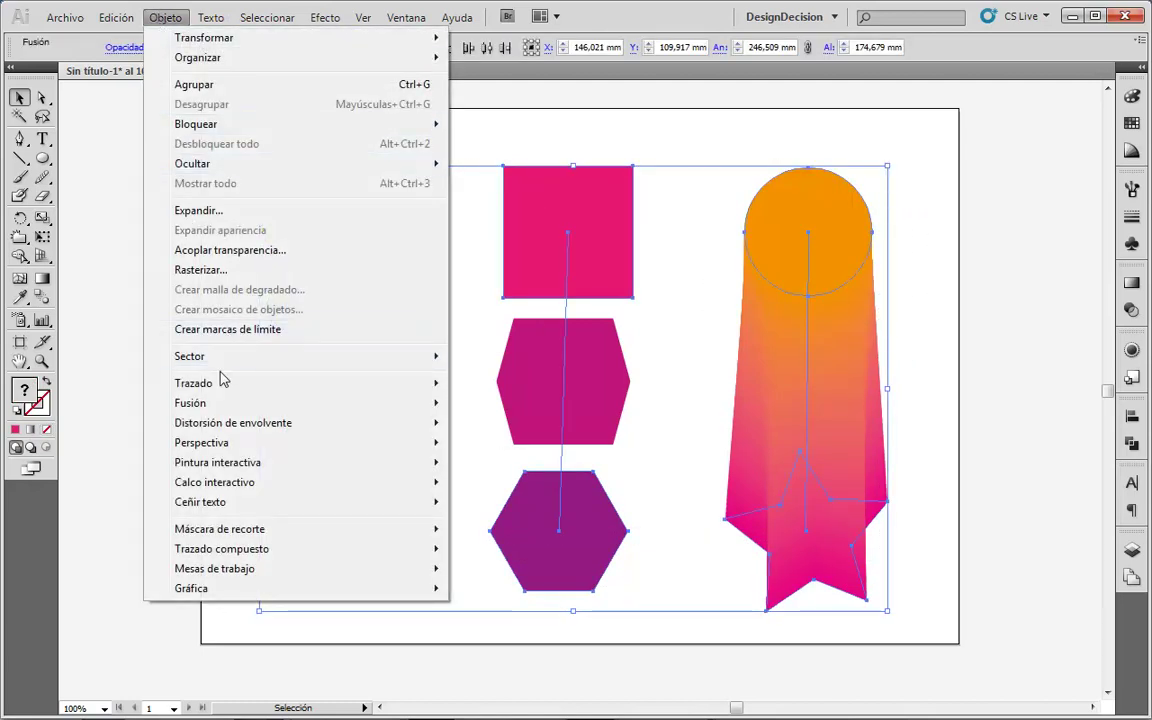
mouse_move(190, 403)
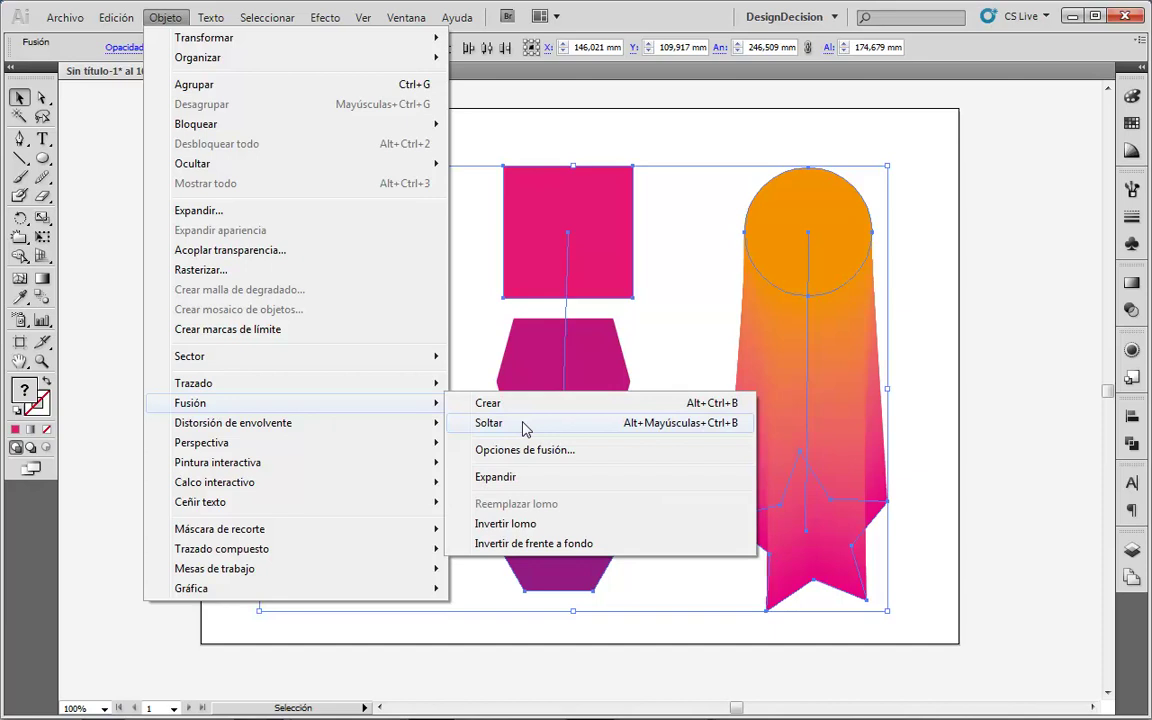
click(524, 424)
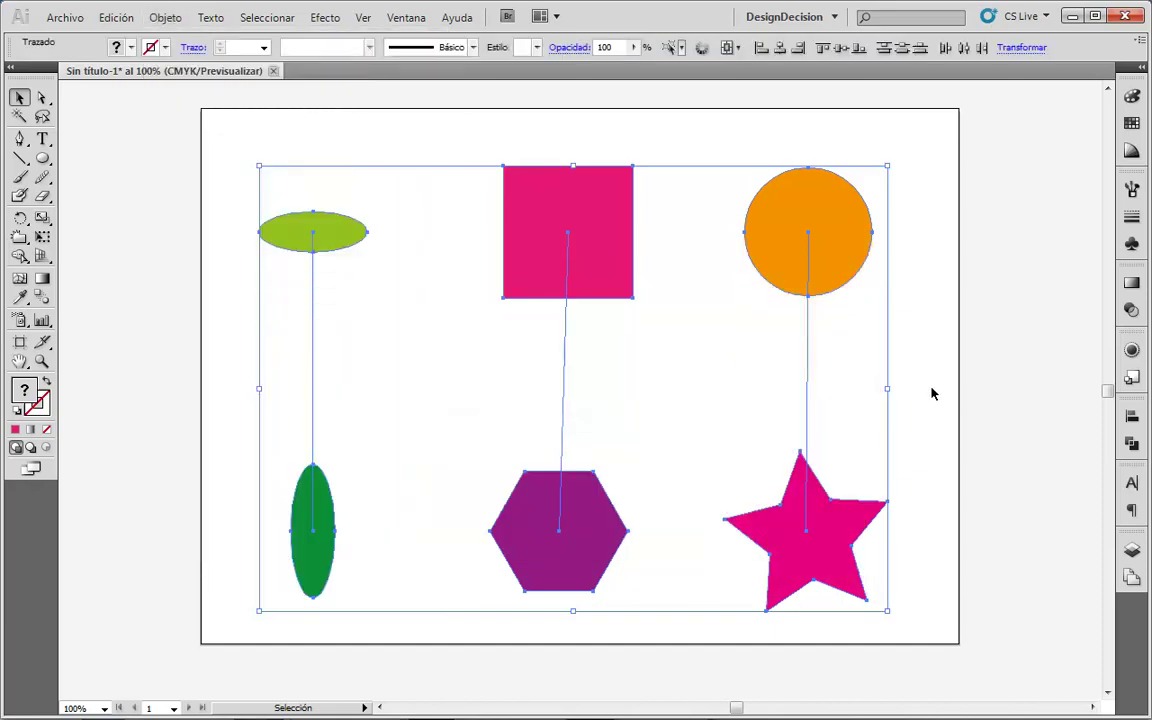
- Delete the three leftover spine paths
click(185, 391)
drag(206, 377, 812, 384)
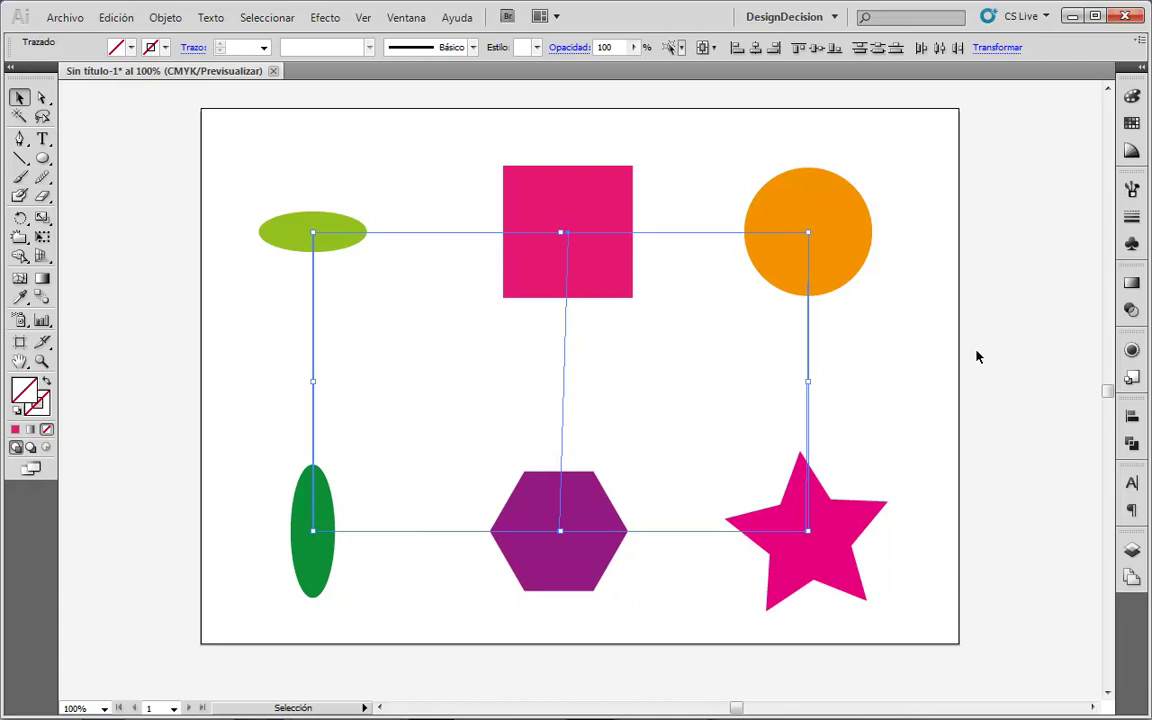
key(Delete)
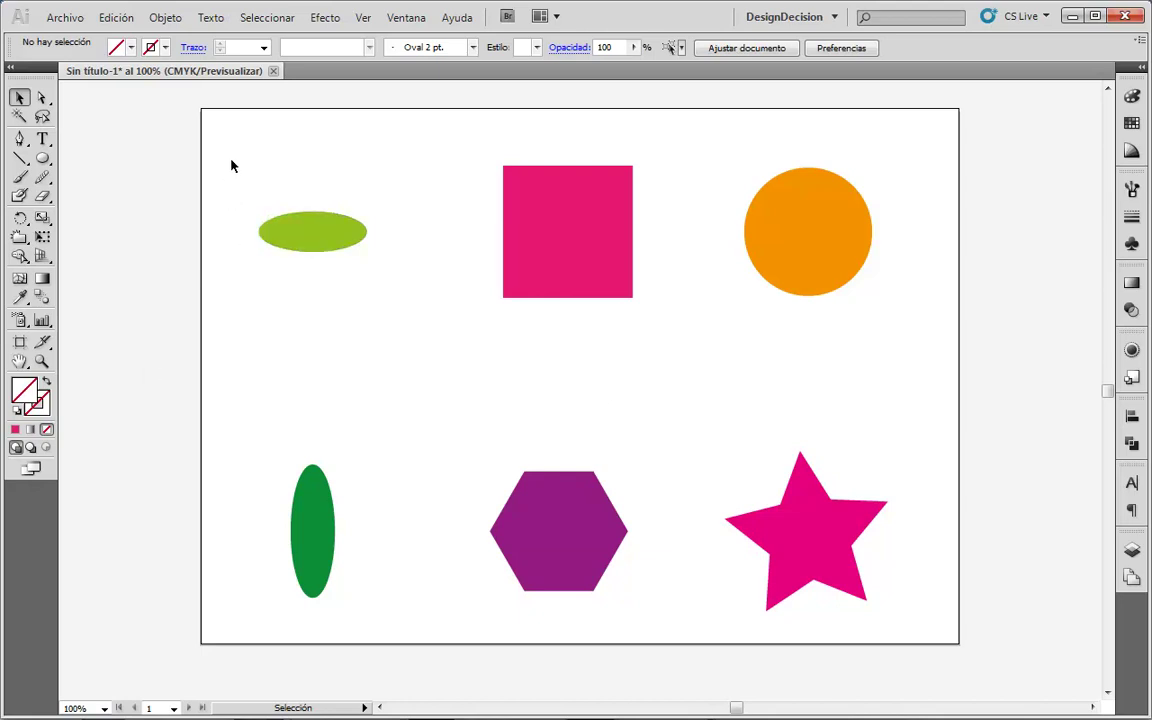
- Blend the light-green ellipse into the dark-green ellipse with the Blend tool
click(43, 298)
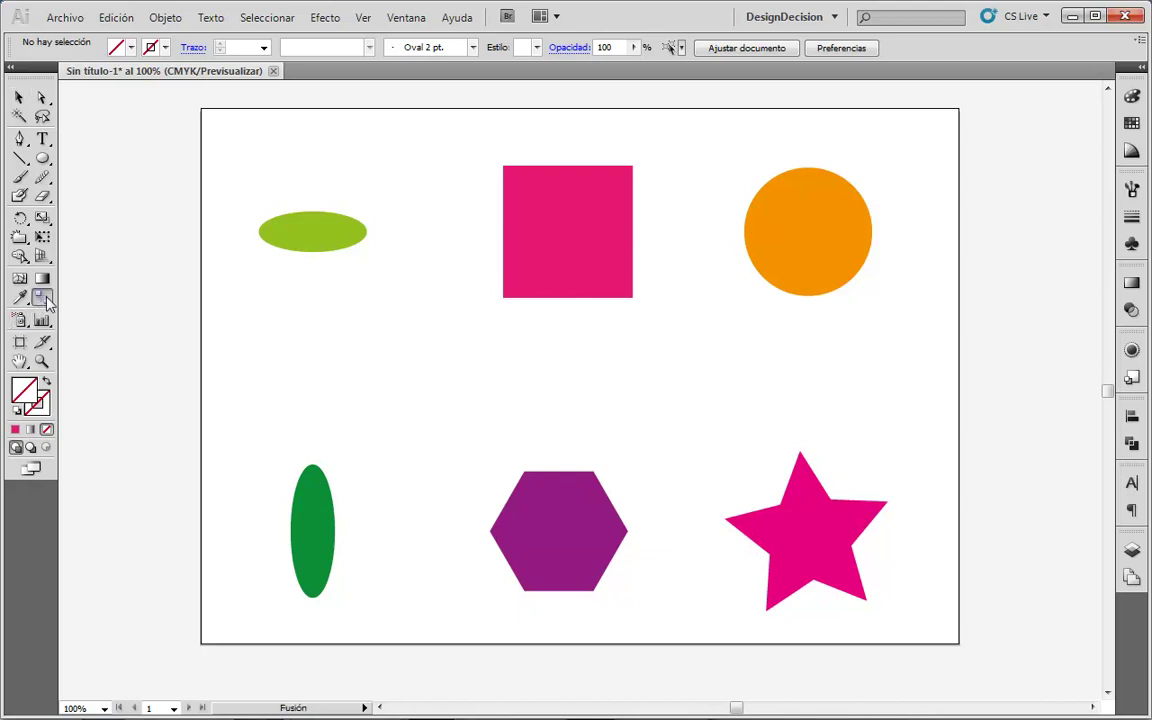
click(324, 228)
click(323, 510)
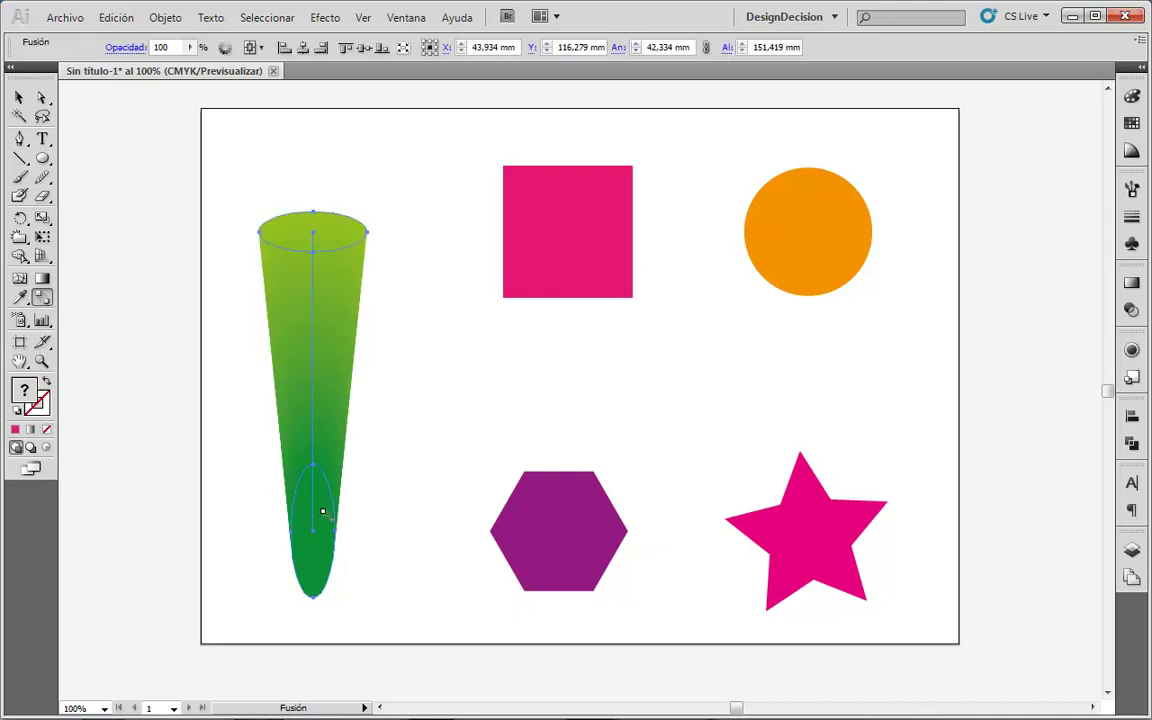
- Chain the blend through the hexagon, square, circle and star, then undo the extra links
click(540, 533)
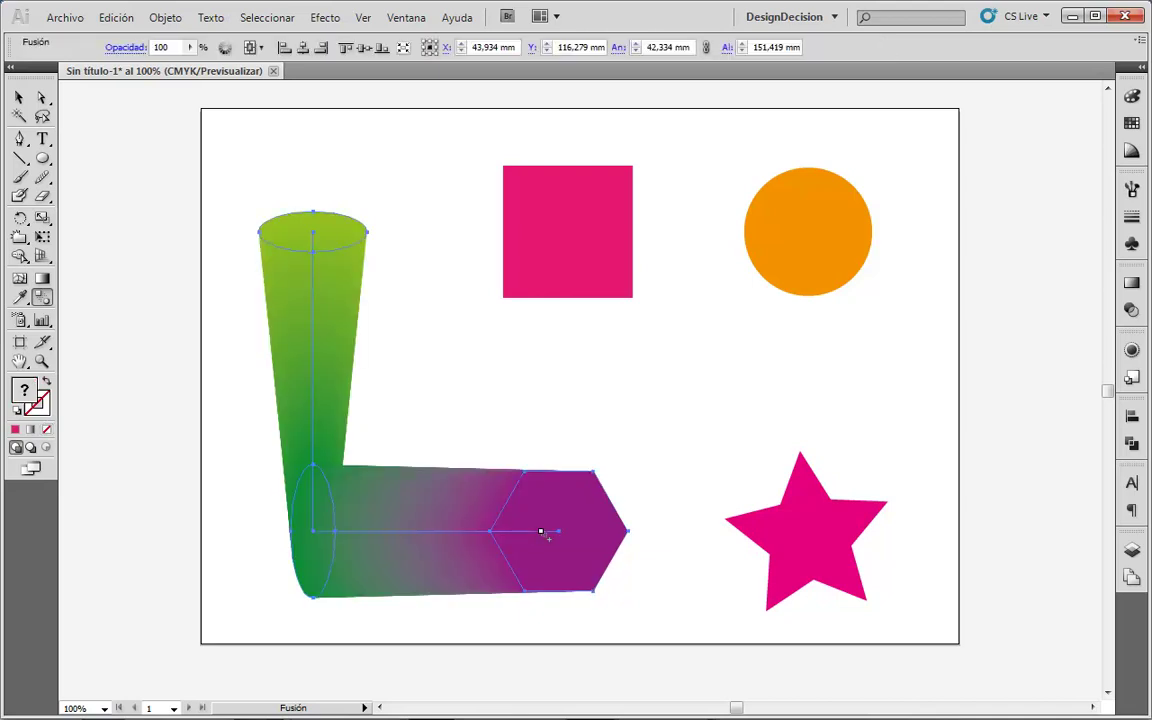
click(548, 266)
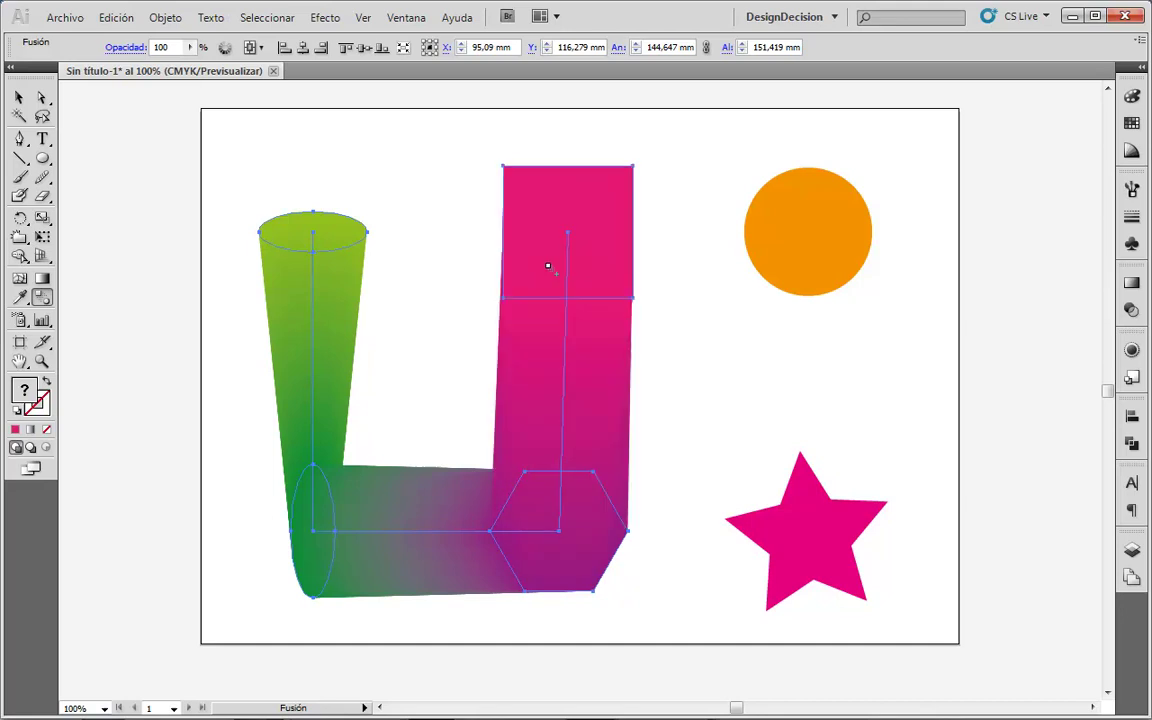
click(831, 236)
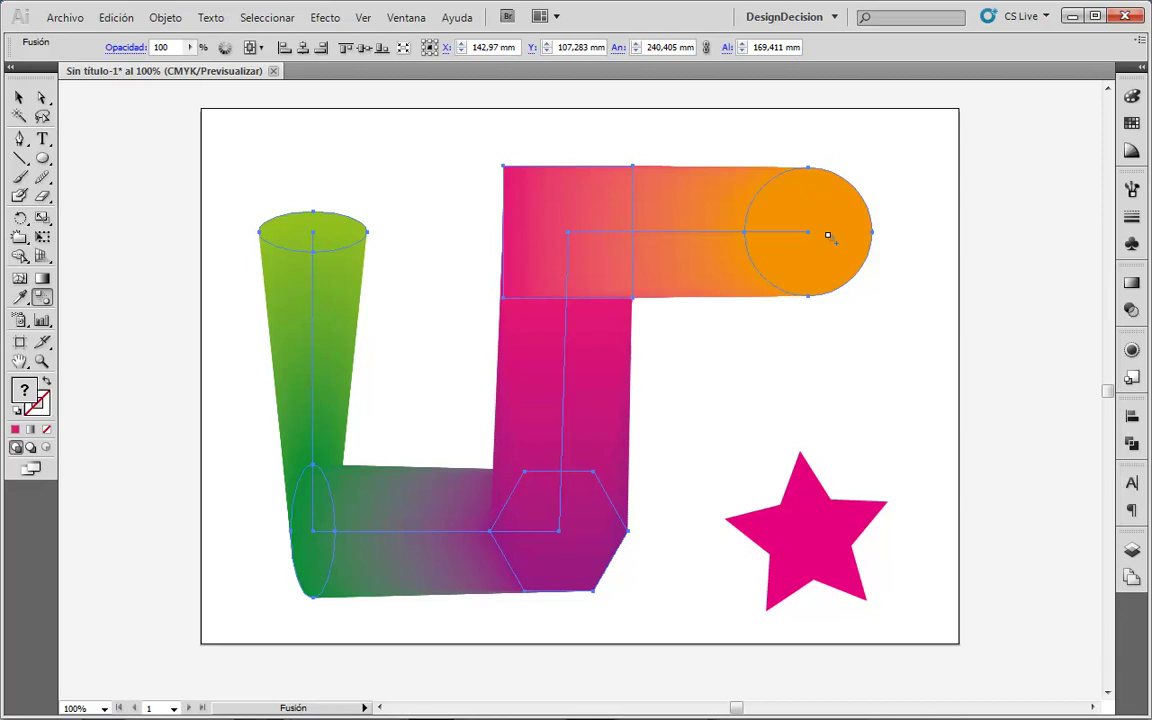
click(811, 539)
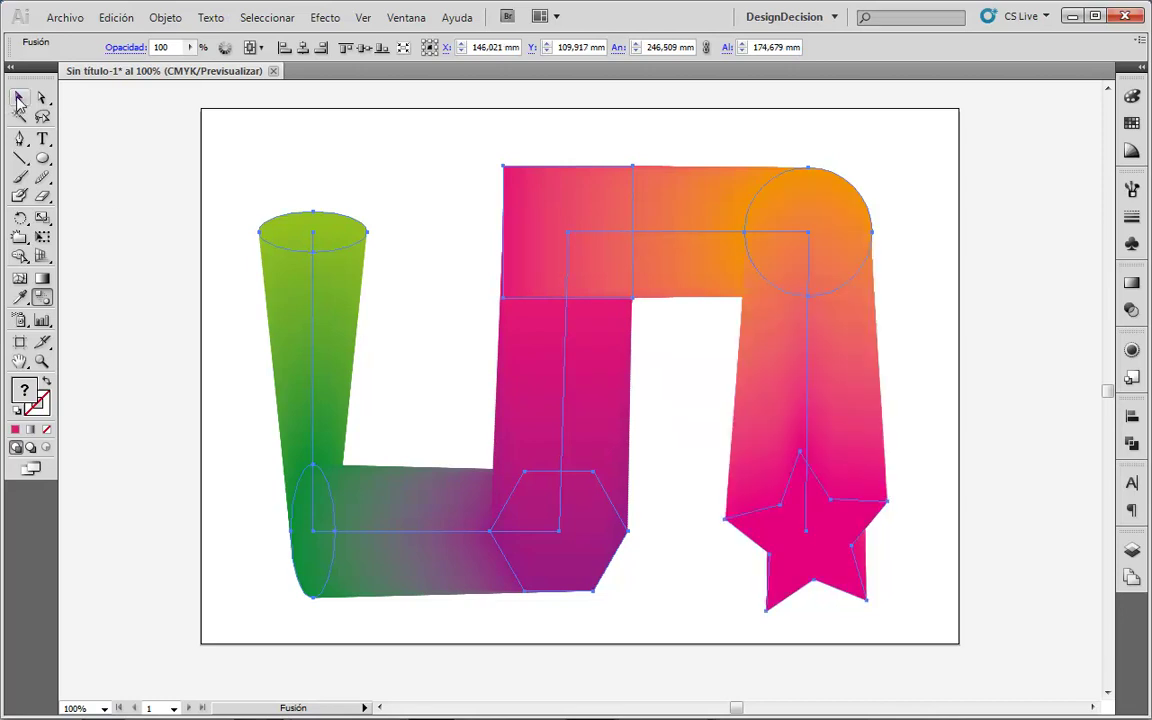
key(ctrl+z)
key(ctrl+z)
key(ctrl+z)
key(ctrl+z)
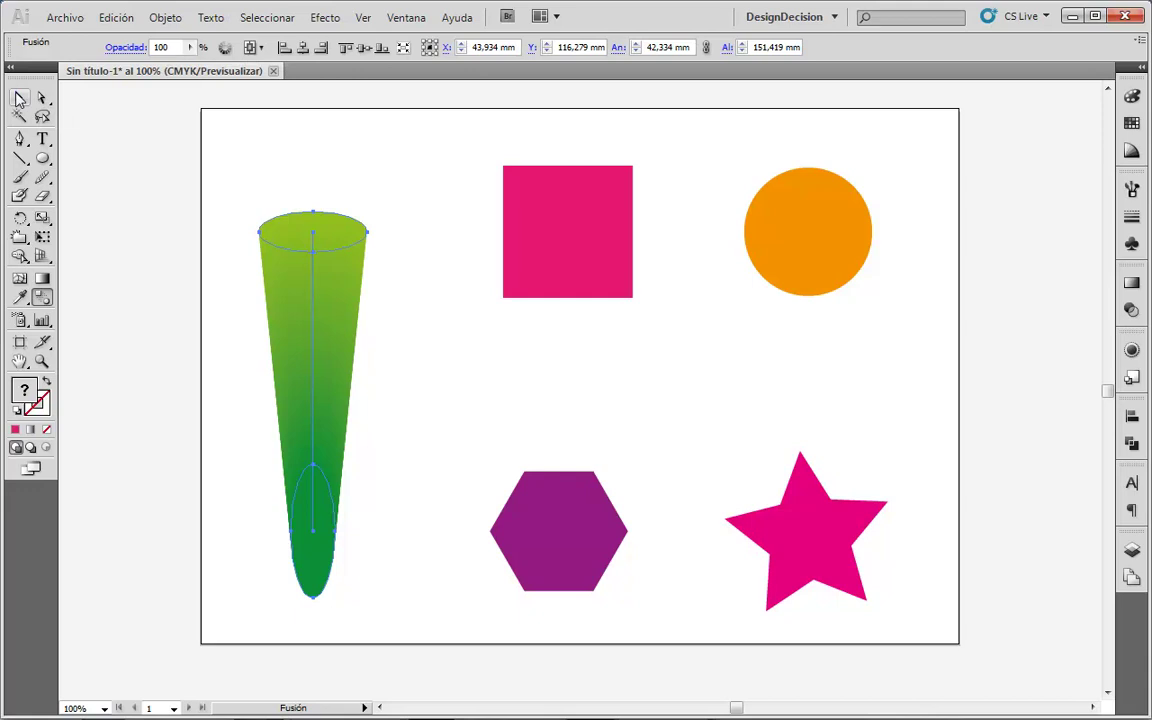
click(20, 97)
click(334, 162)
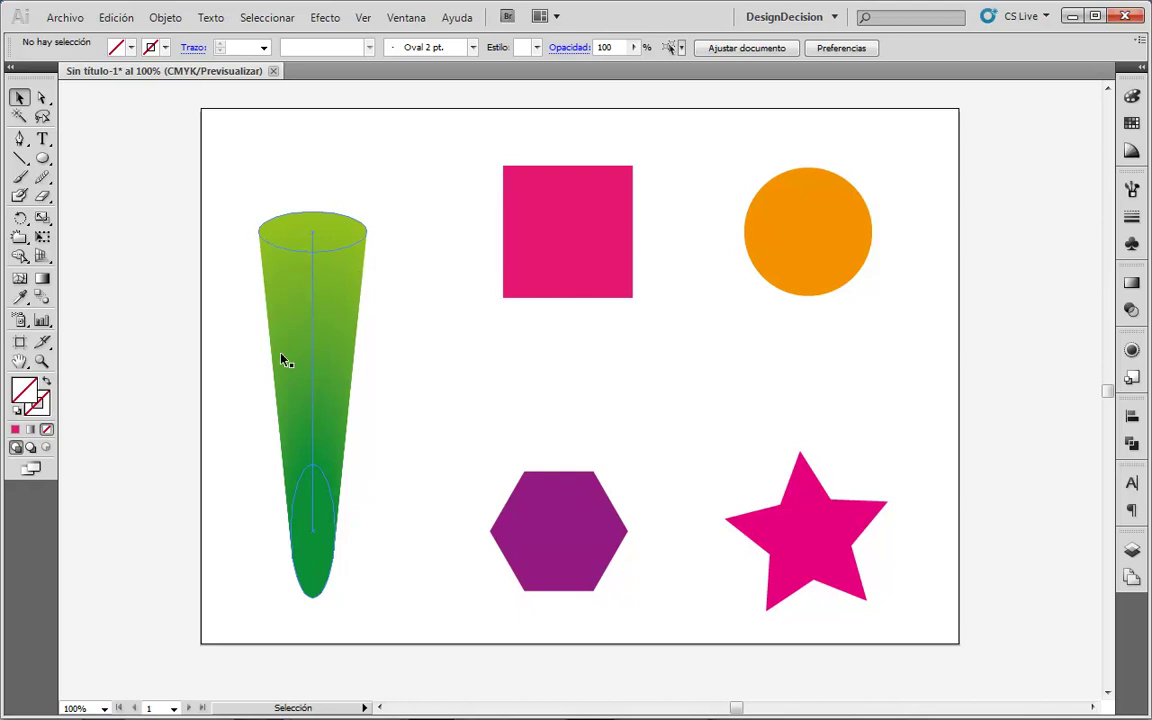
key(ctrl+y)
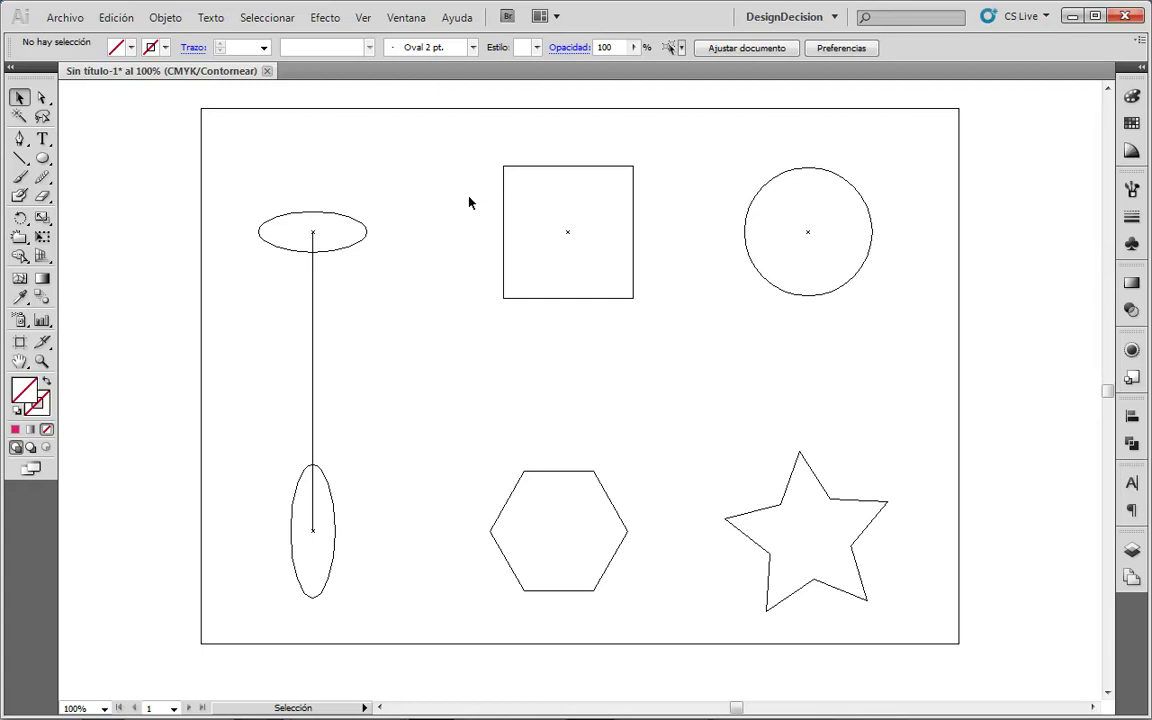
key(ctrl+y)
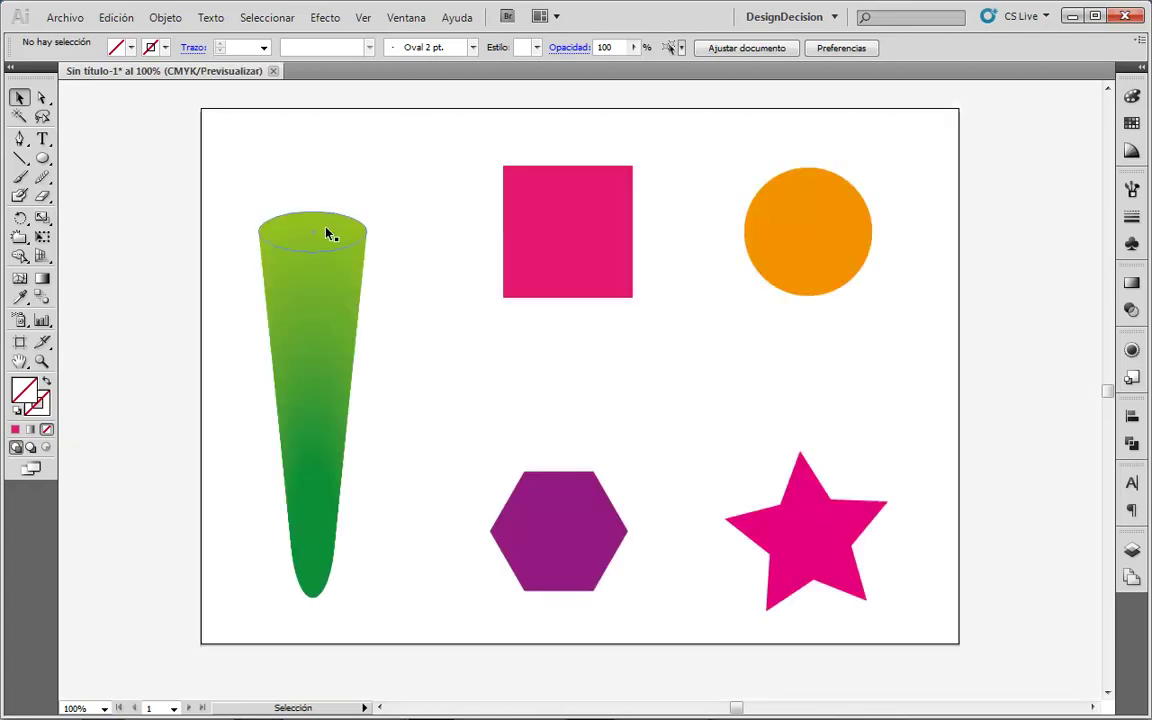
click(320, 303)
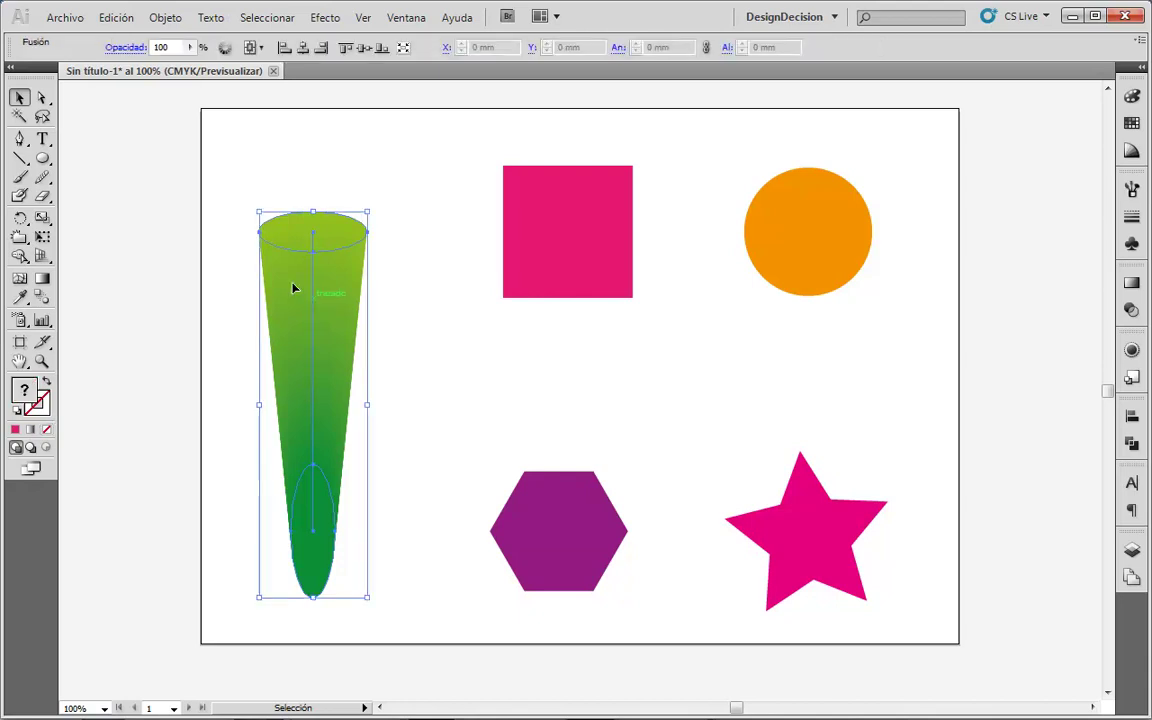
click(361, 258)
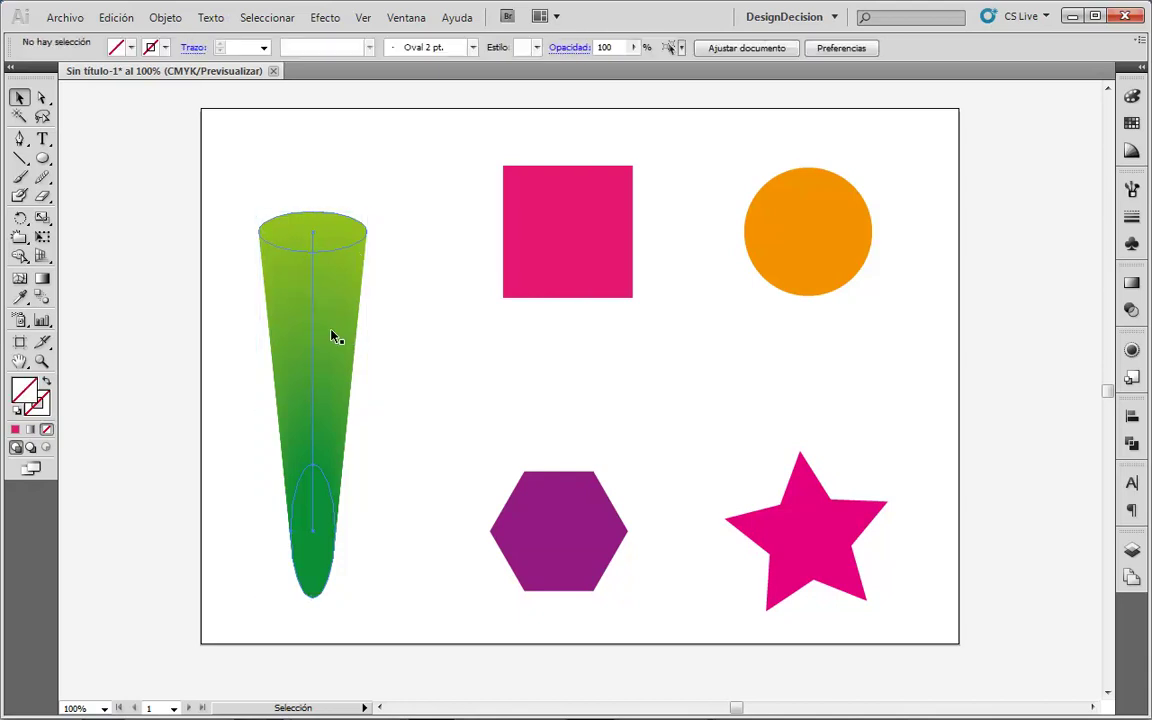
- Expand the green cone blend with Objeto > Fusión > Expandir
click(310, 301)
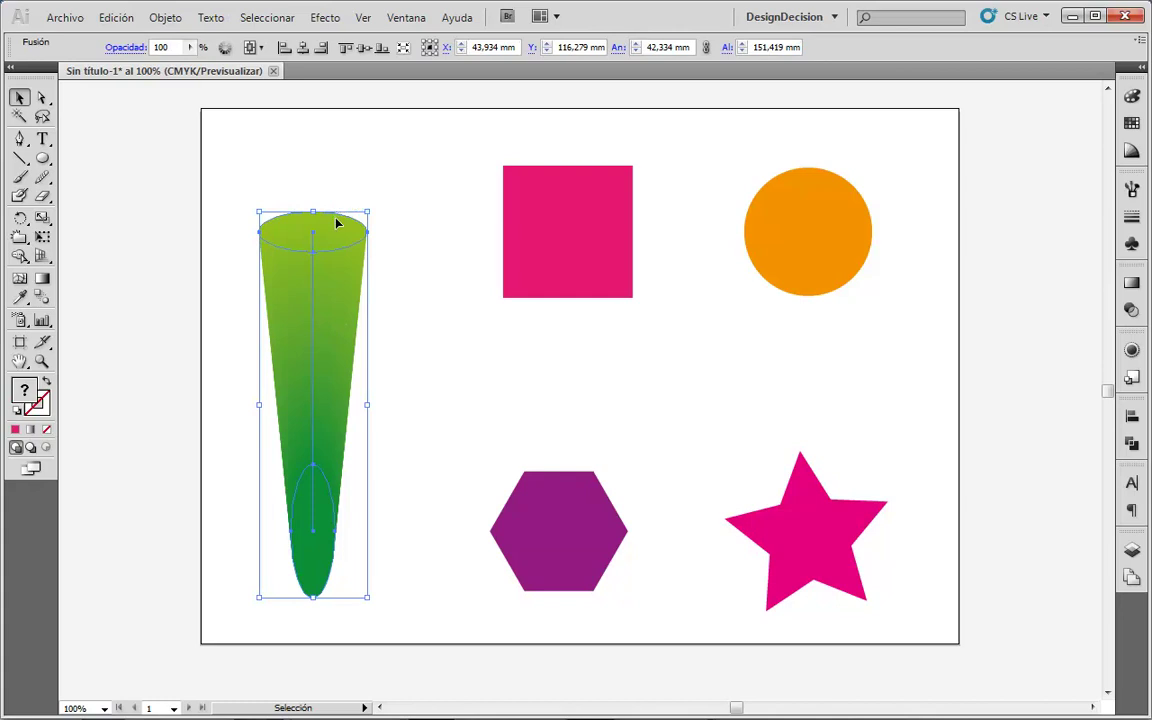
click(166, 18)
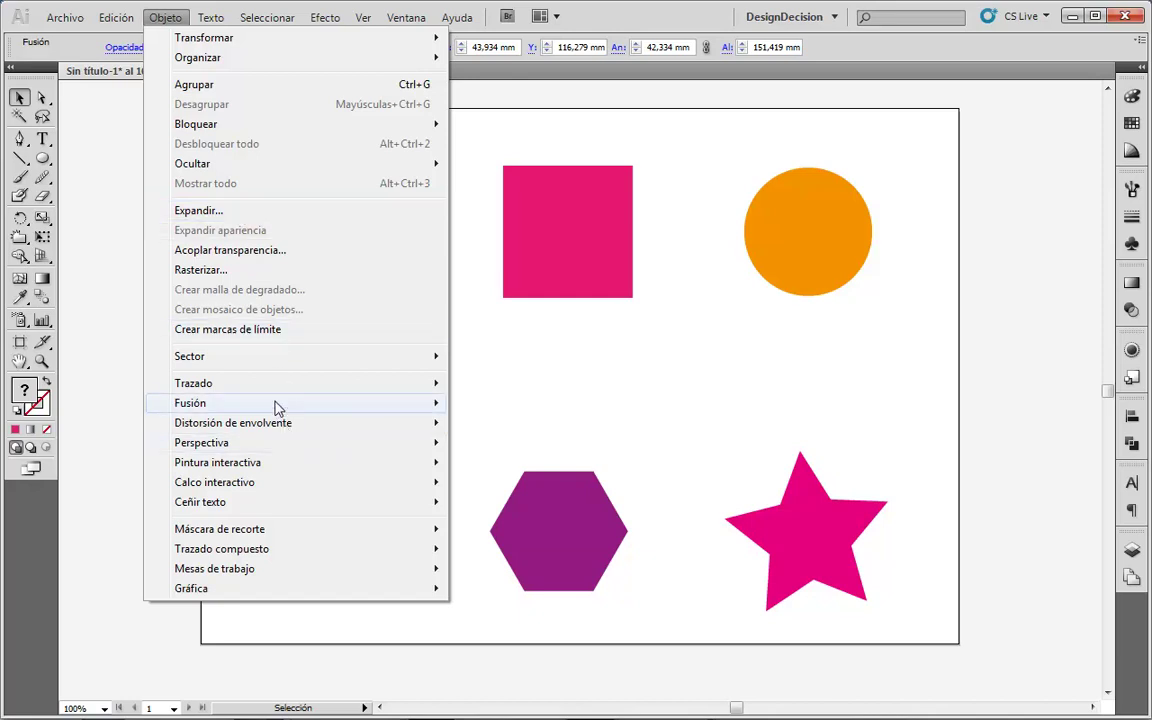
mouse_move(190, 403)
click(485, 477)
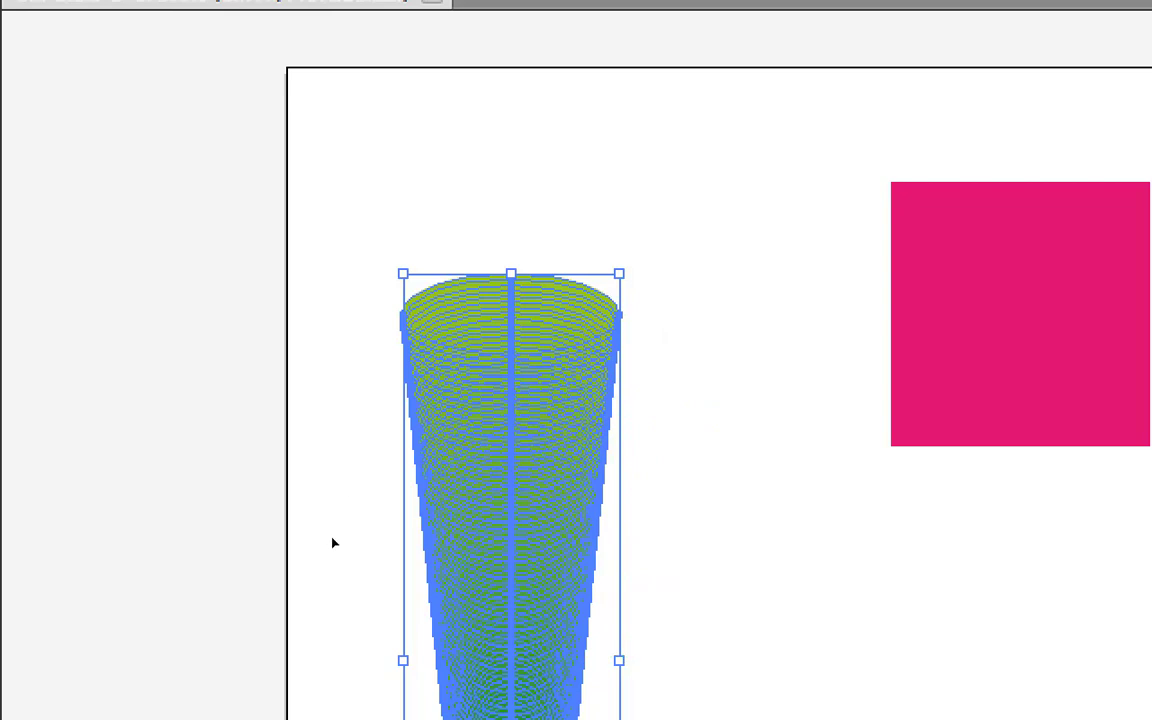
scroll(333, 550, down, 1)
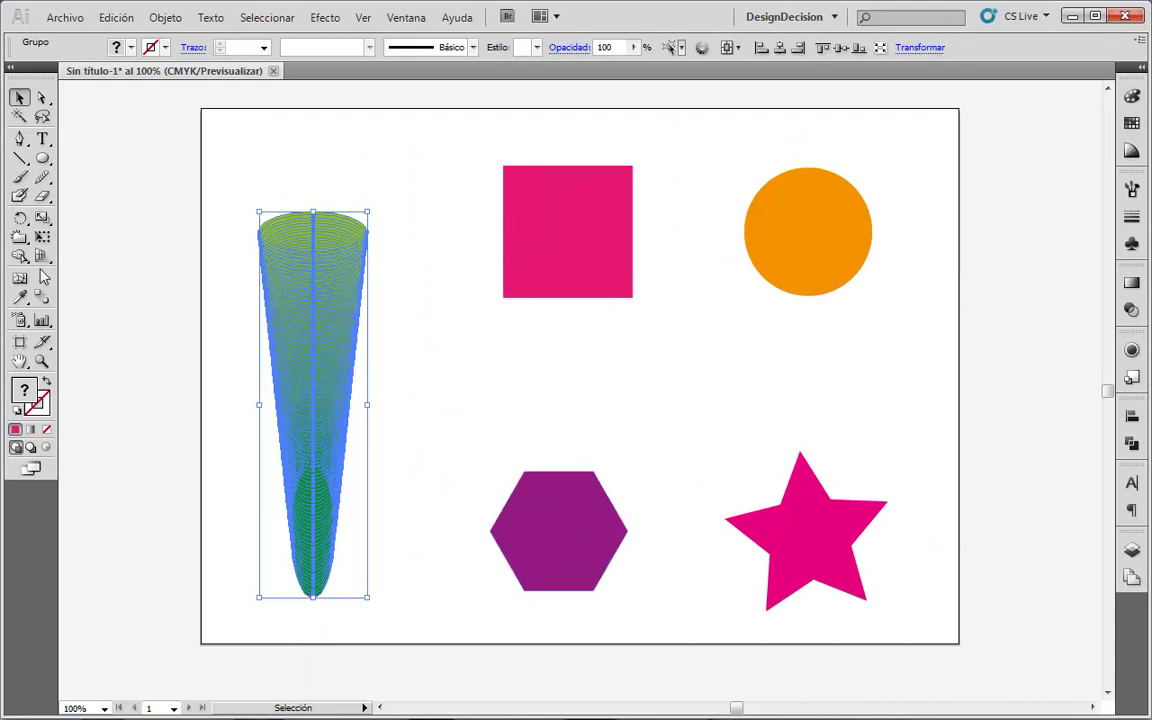
click(42, 297)
click(608, 214)
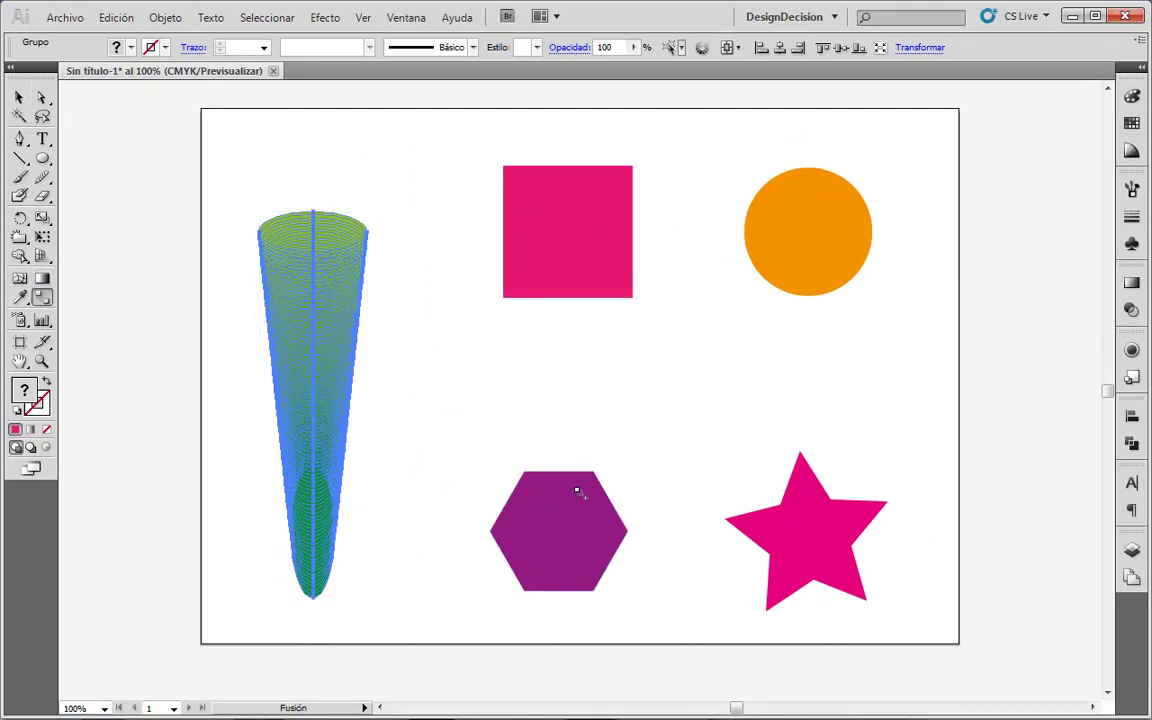
click(565, 528)
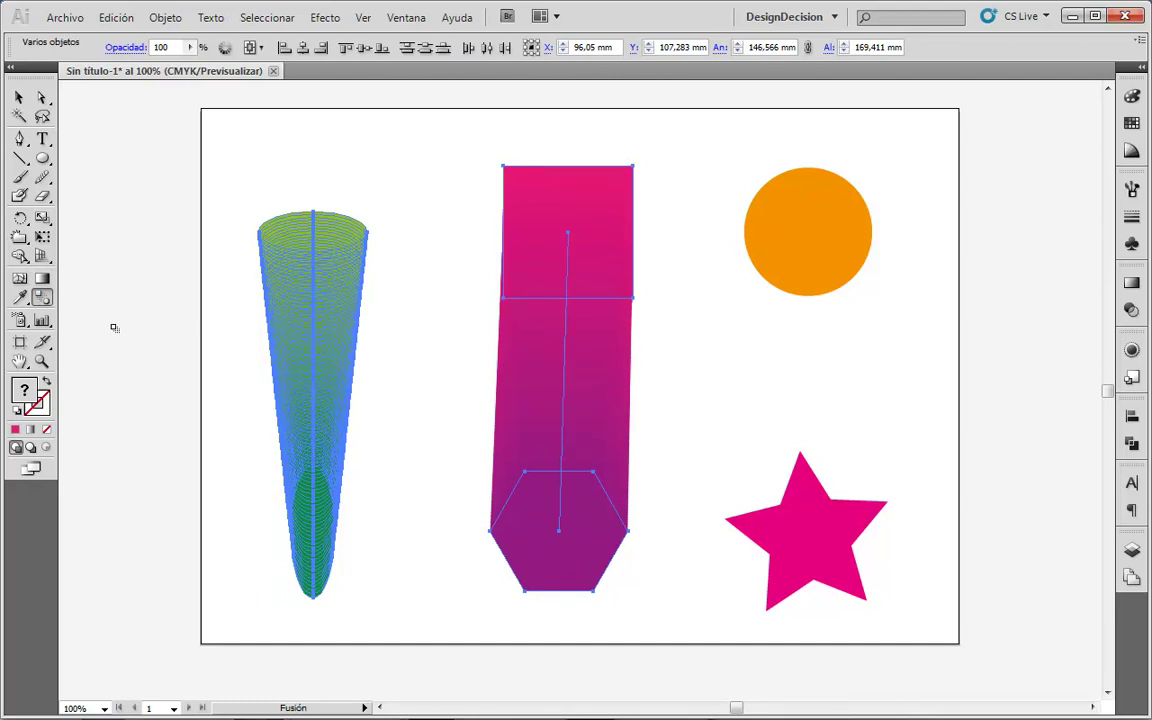
double_click(44, 305)
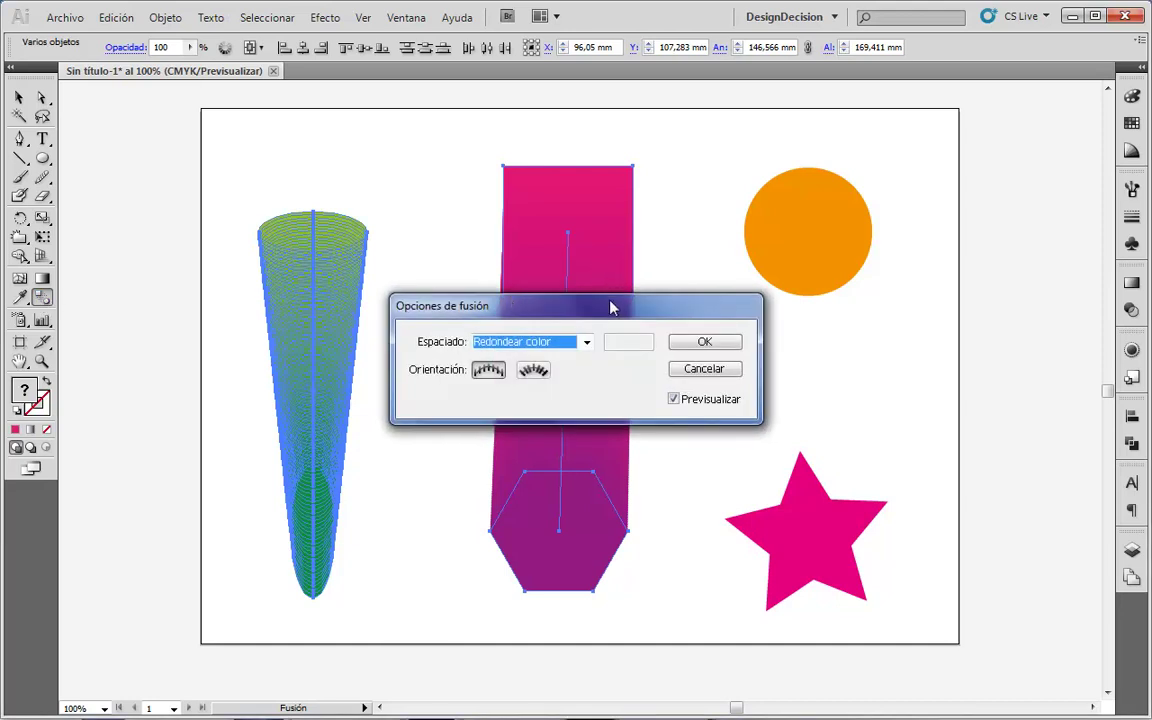
mouse_move(641, 303)
mouse_down()
mouse_move(743, 296)
mouse_move(872, 160)
mouse_up()
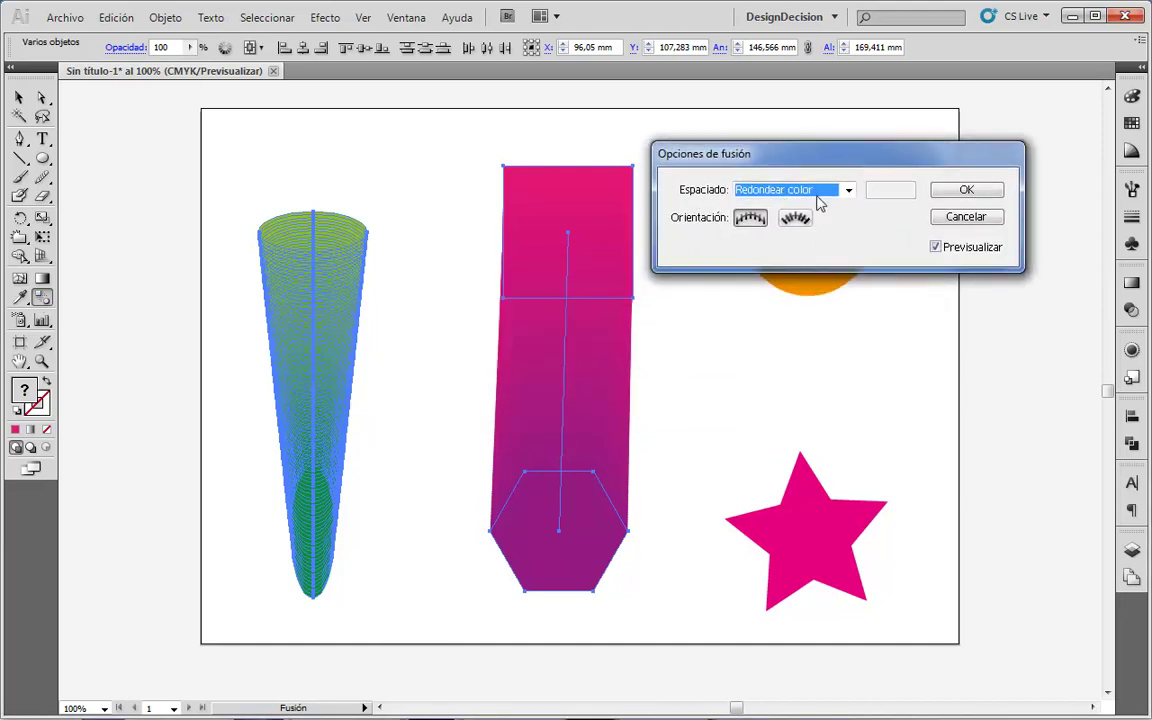
click(848, 191)
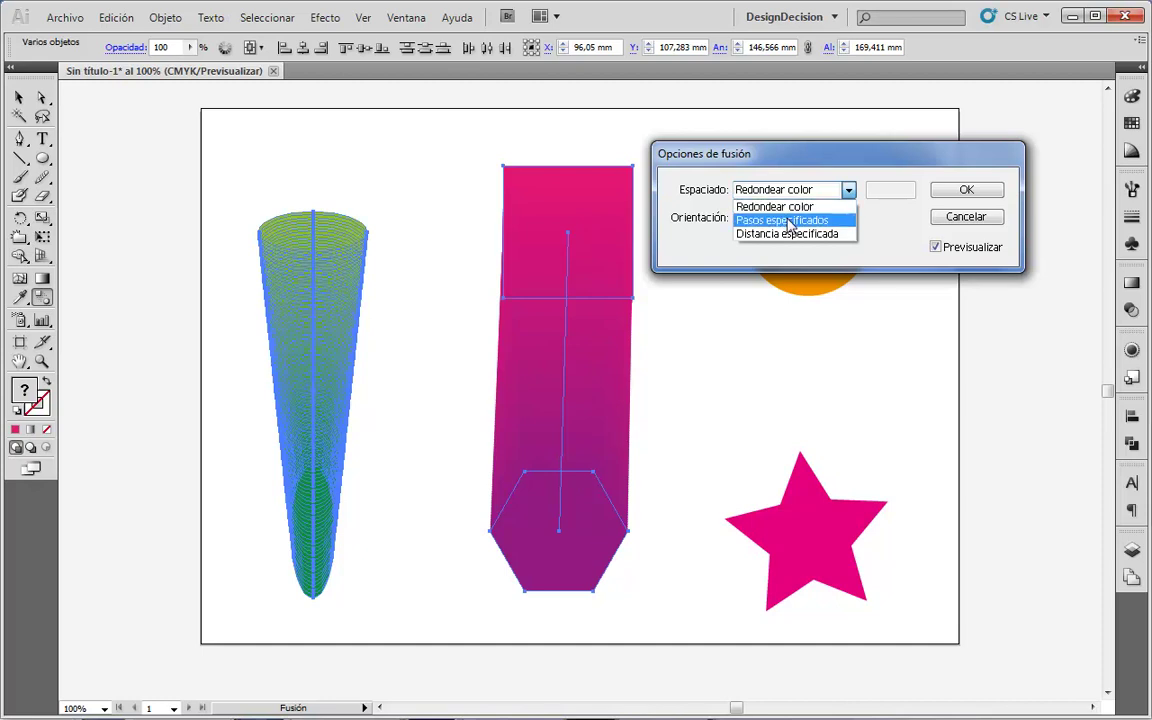
click(790, 224)
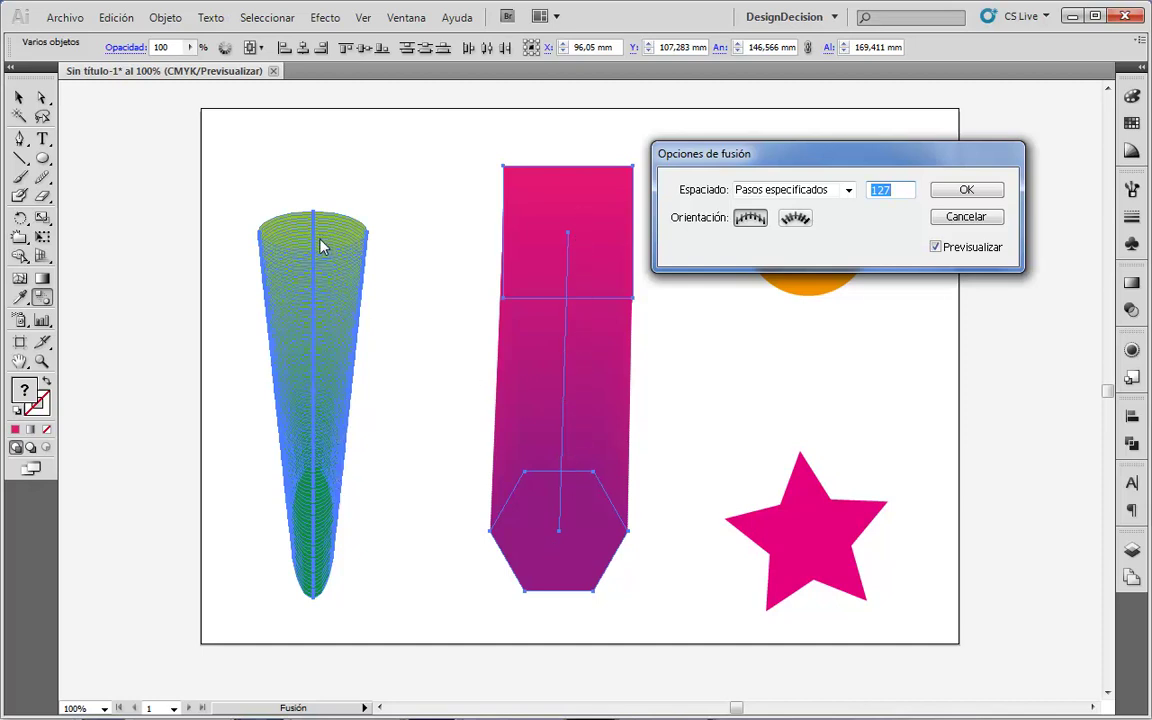
click(970, 223)
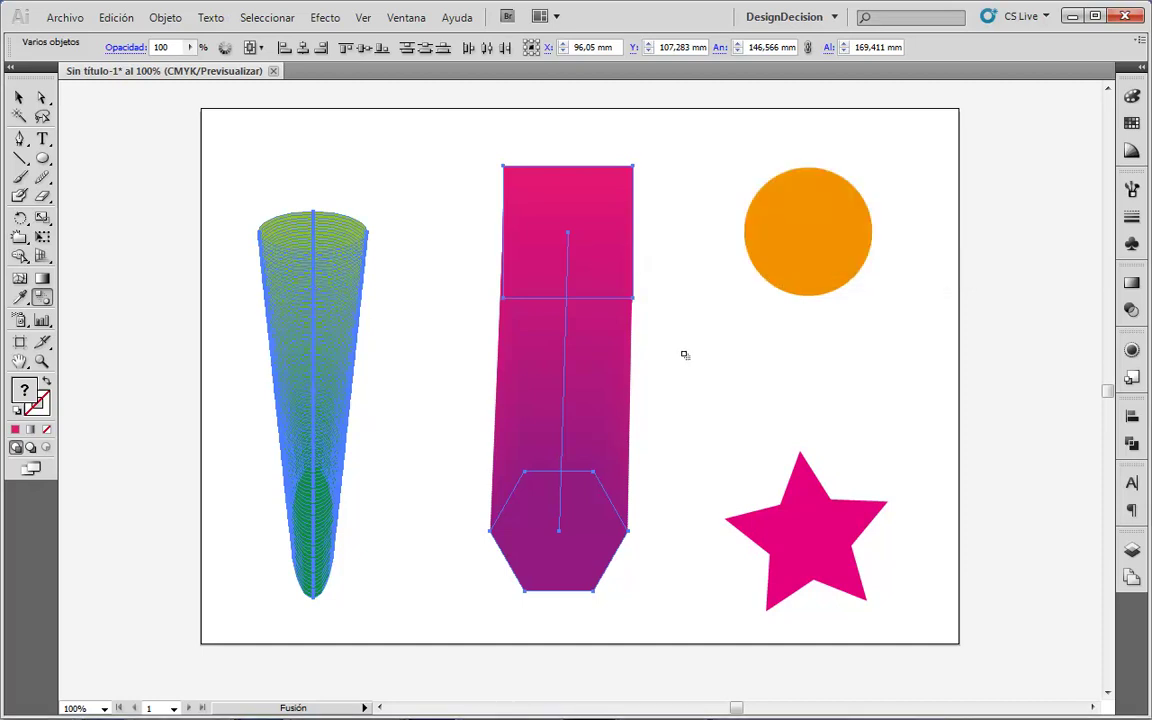
click(19, 97)
- Give the square-to-hexagon blend 3 specified steps in Blend Options, then deselect it
click(422, 134)
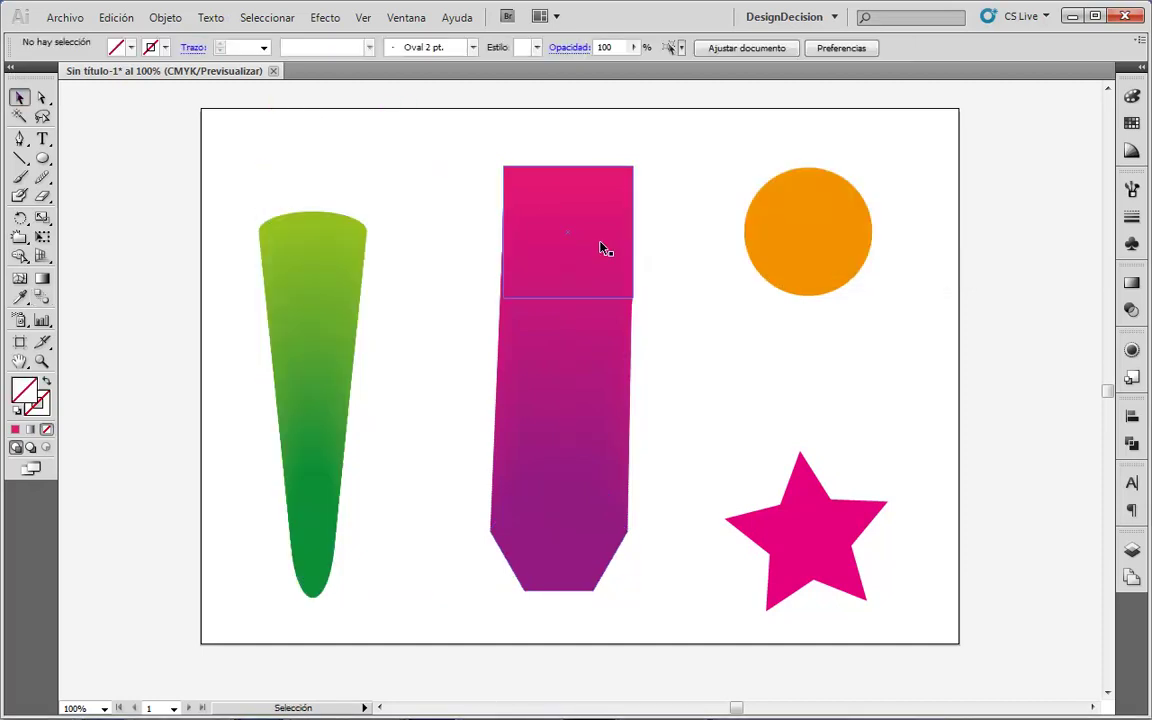
click(604, 249)
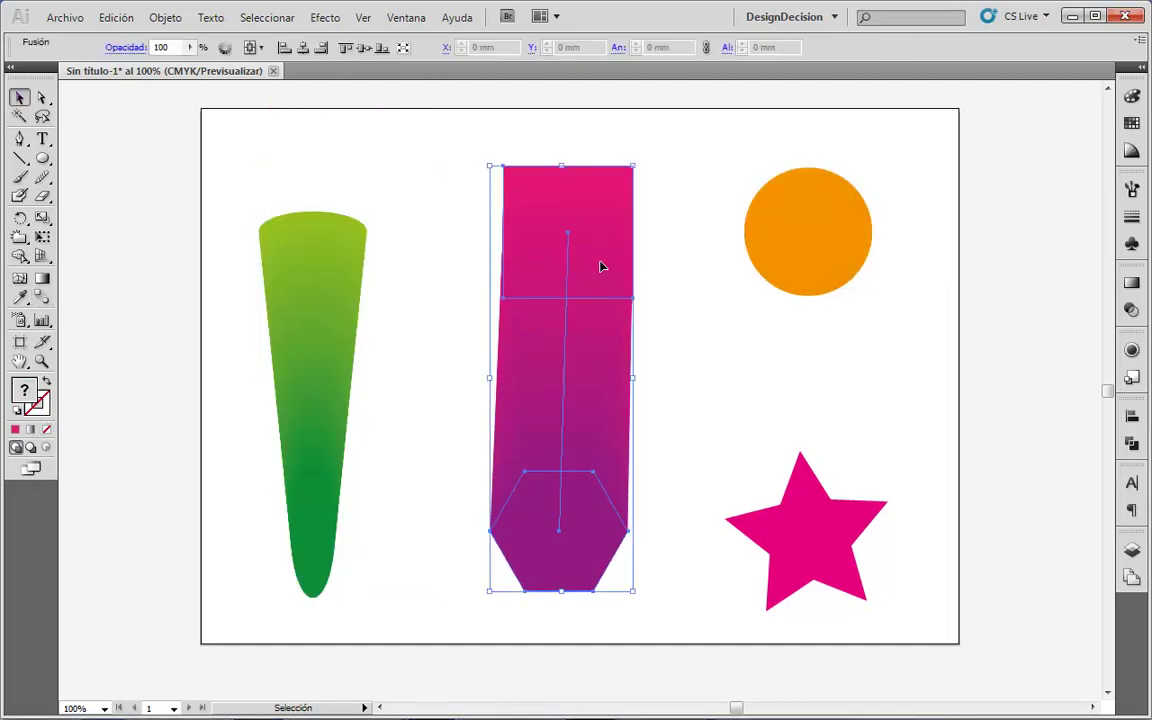
double_click(42, 297)
drag(632, 306, 899, 254)
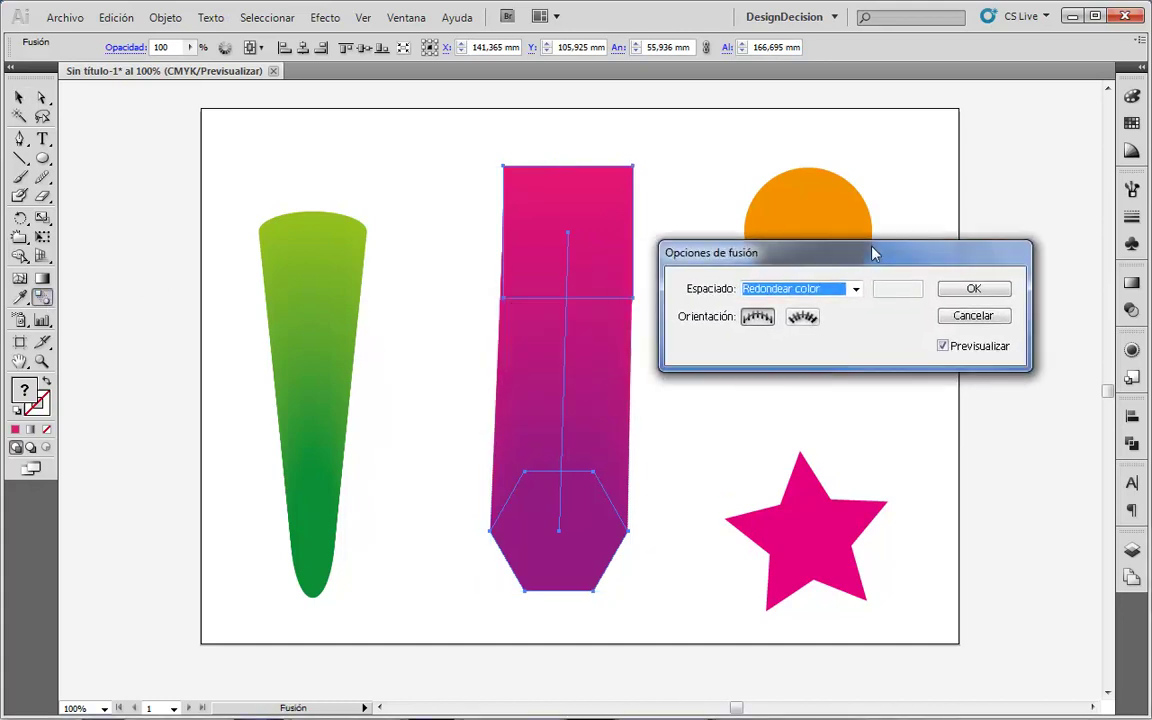
click(856, 288)
click(829, 320)
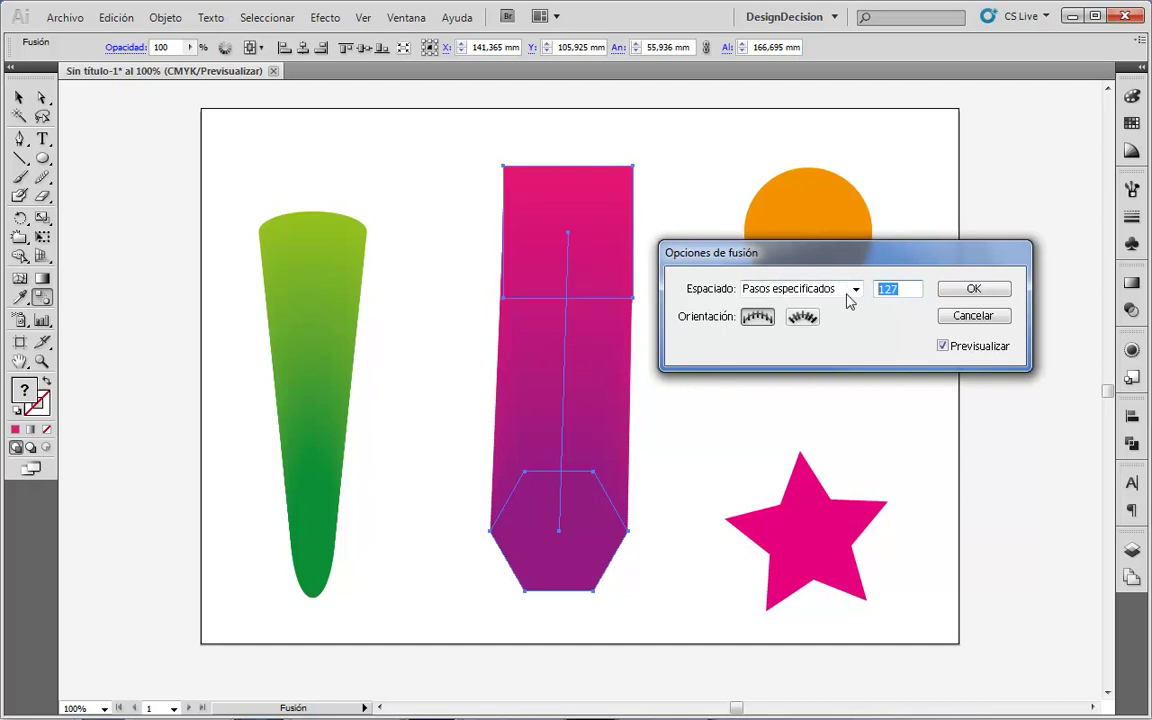
text(3)
key(Tab)
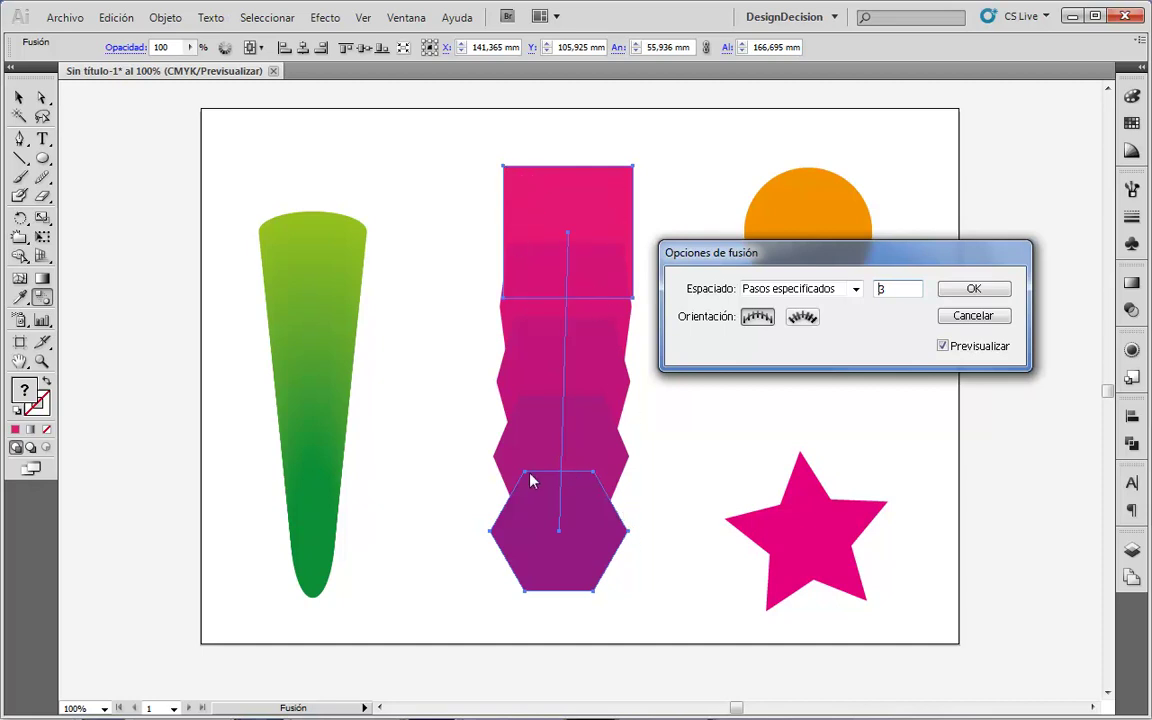
click(966, 289)
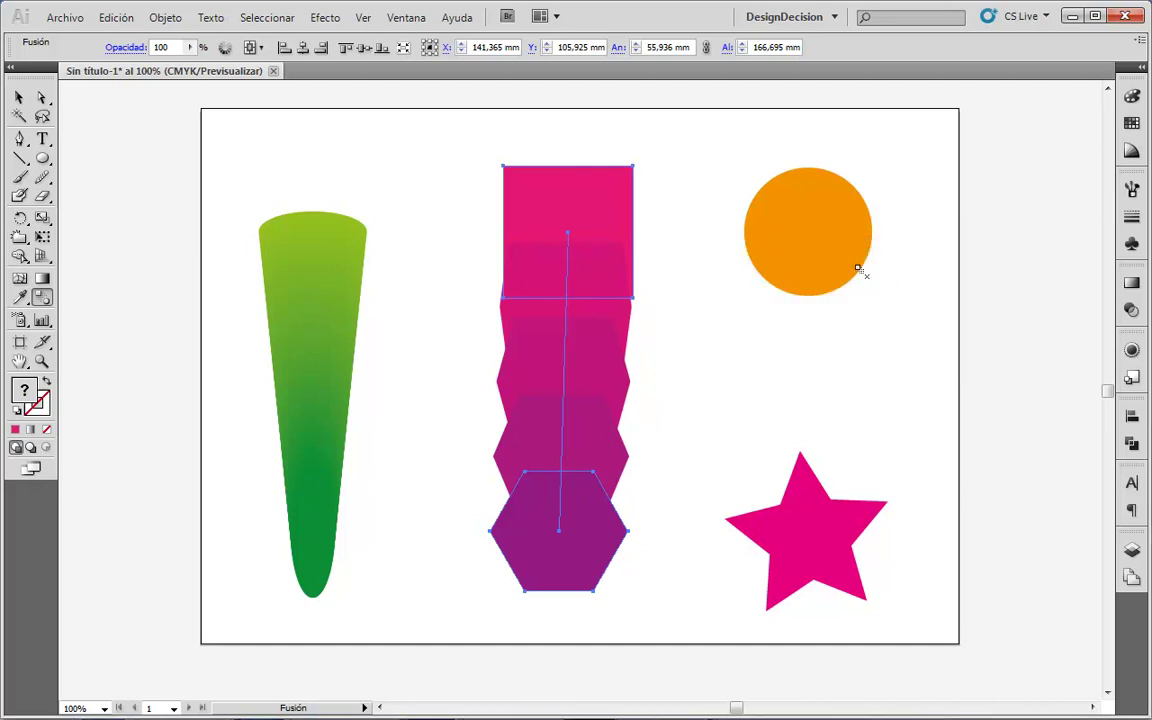
click(19, 97)
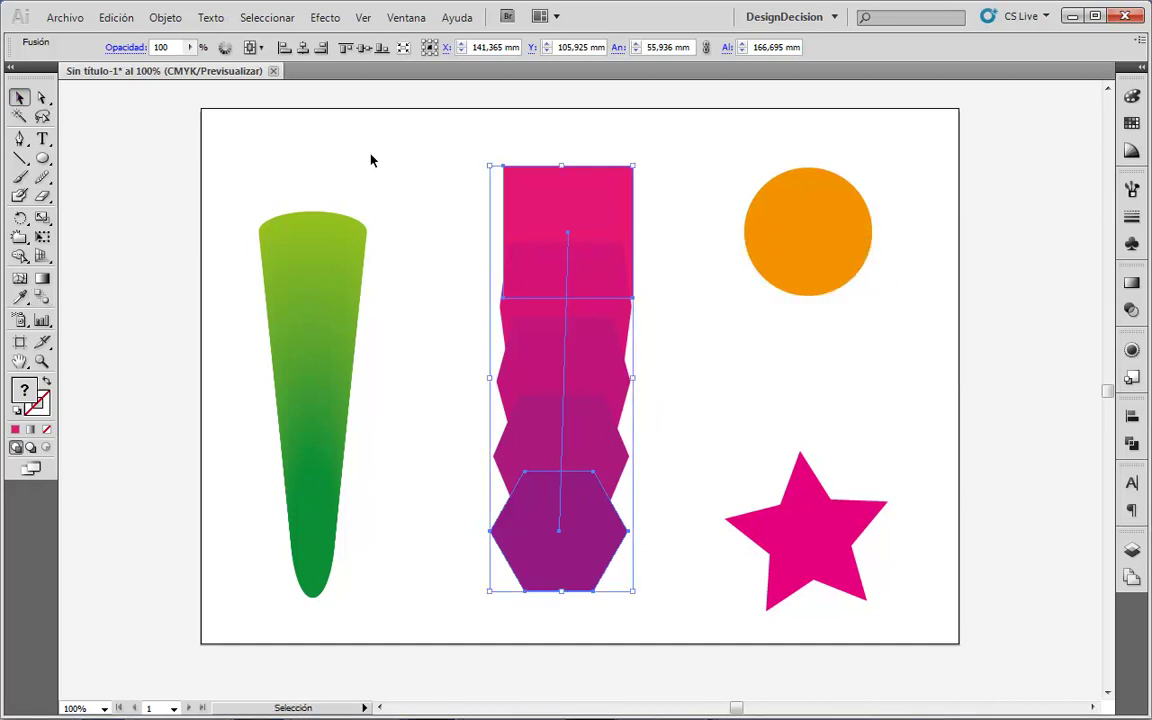
click(393, 174)
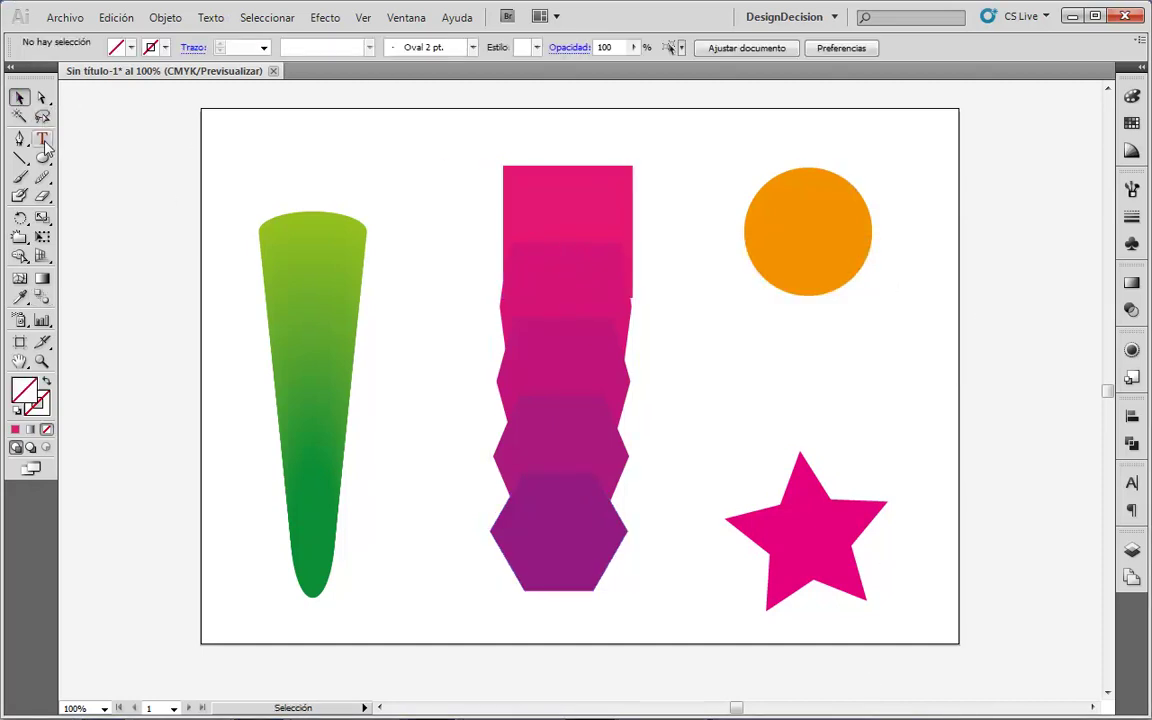
- Blend the orange circle into the pink star
click(42, 297)
click(812, 247)
click(820, 553)
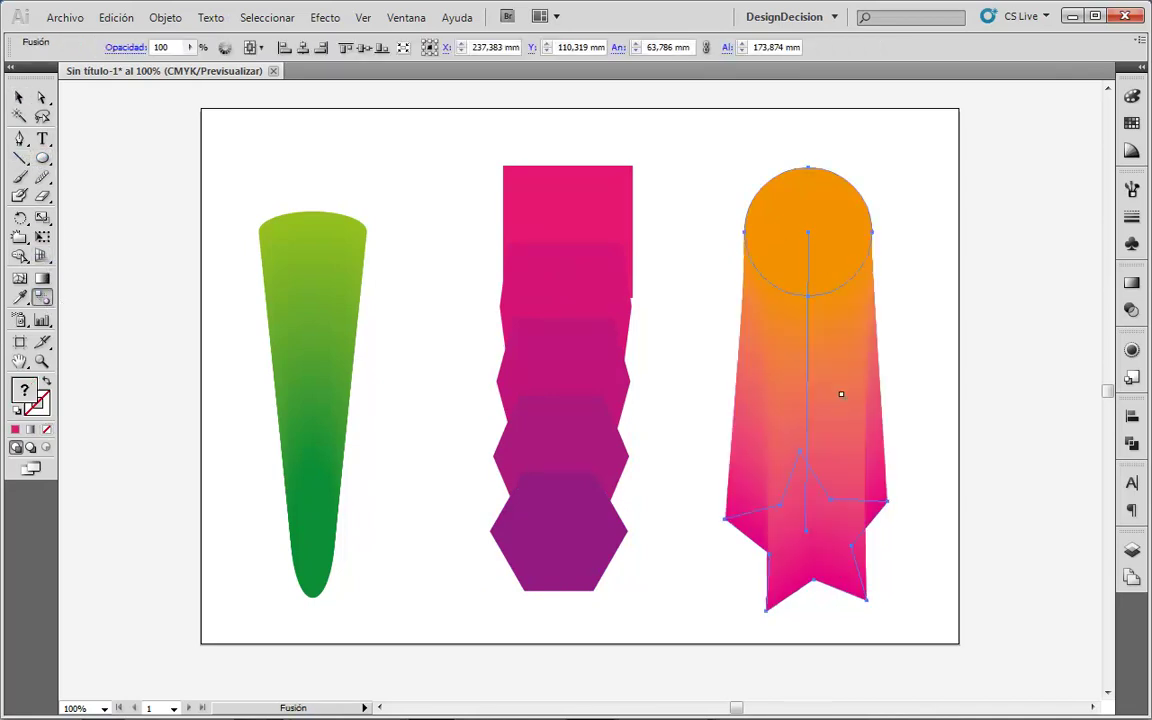
- Set the circle-to-star blend to 1 specified step
double_click(41, 298)
drag(668, 306, 590, 232)
click(496, 264)
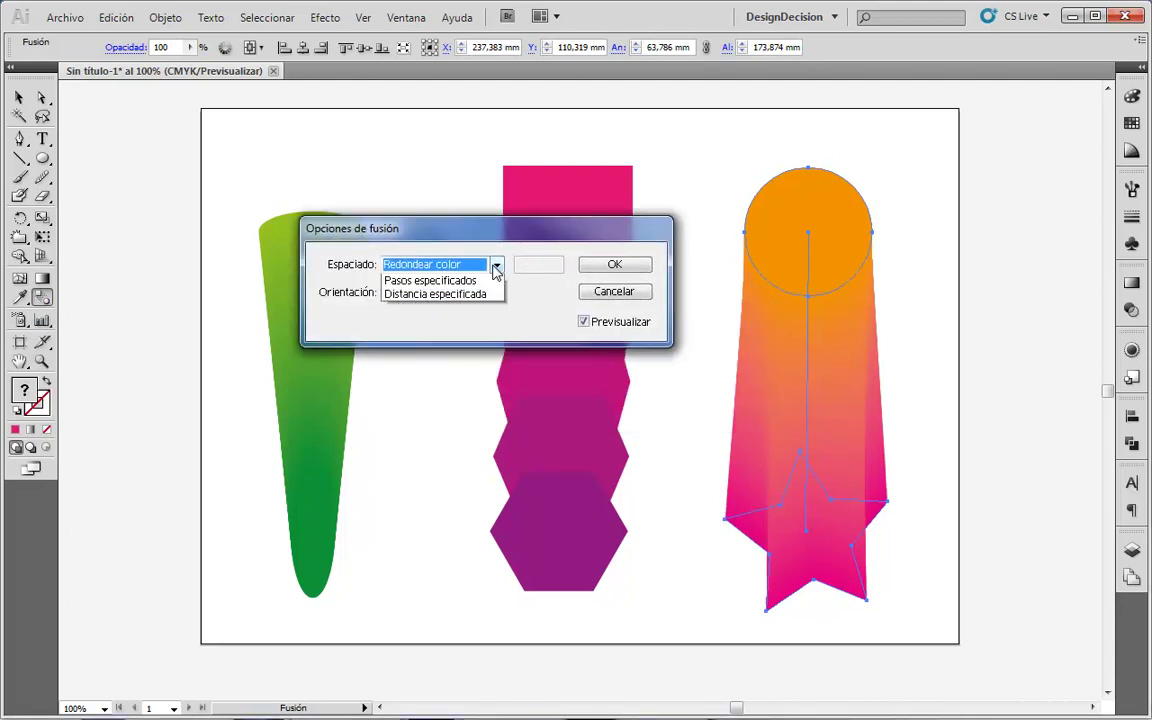
click(400, 290)
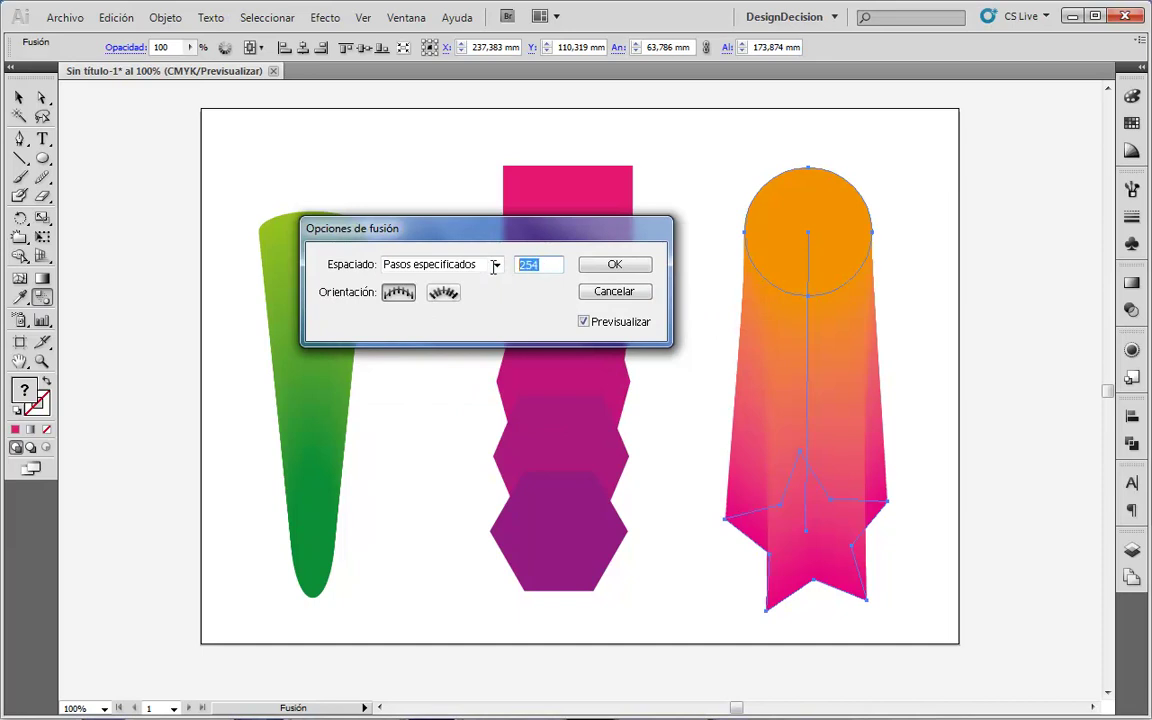
text(2)
key(BackSpace)
text(1)
click(604, 266)
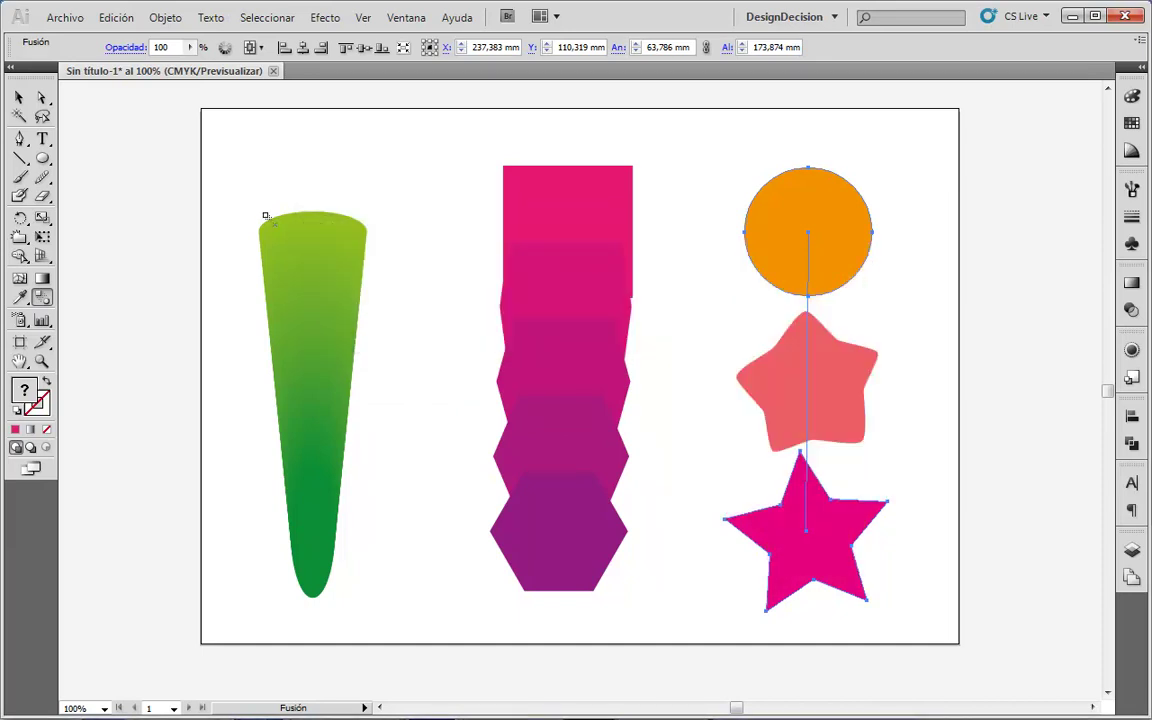
click(19, 97)
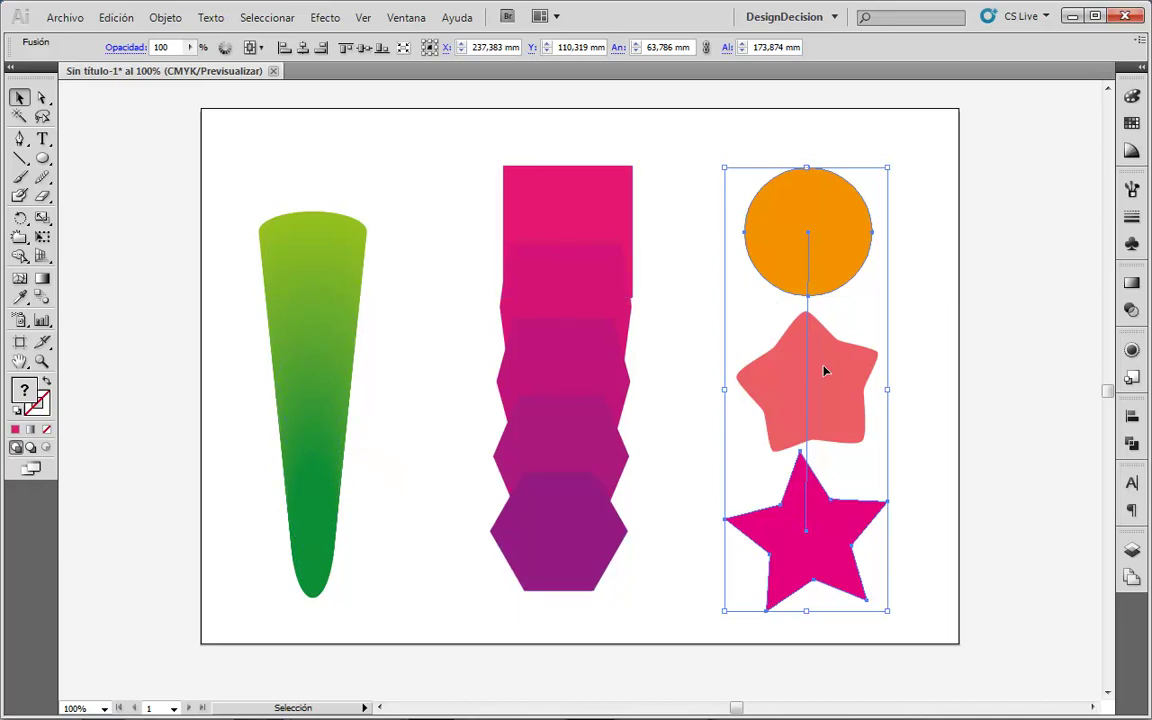
key(ctrl+y)
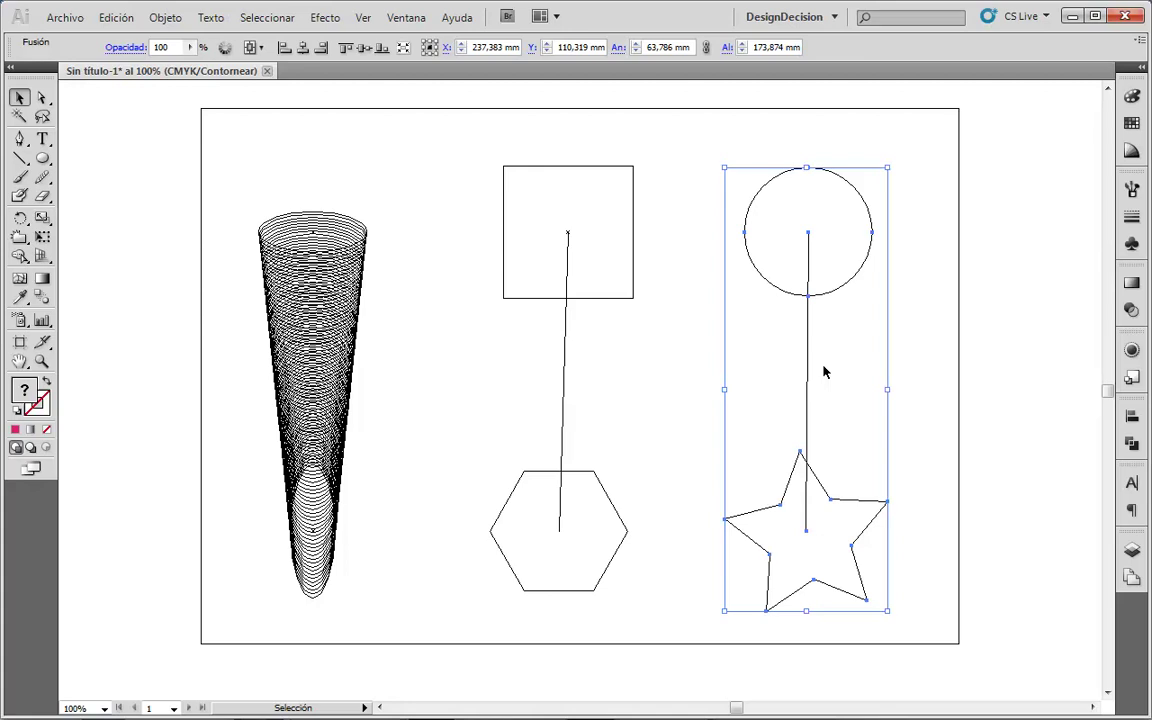
key(ctrl+y)
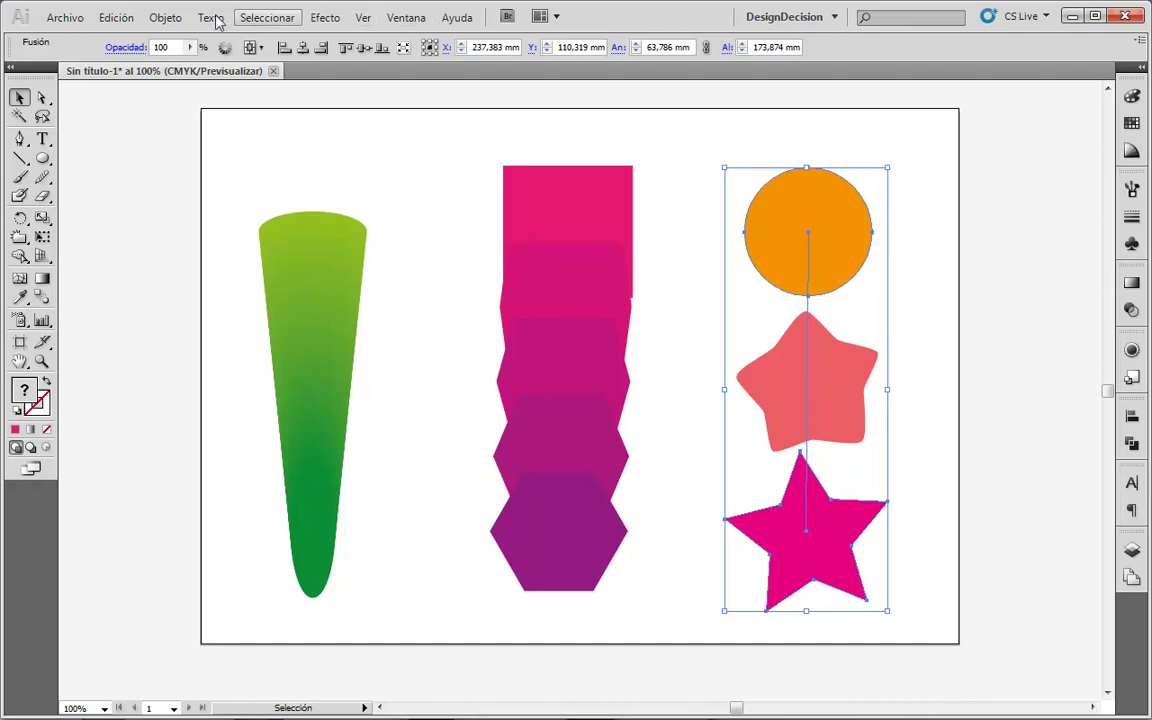
- Expand the circle-to-star blend and check its outlines with Ctrl+Y
click(165, 17)
mouse_move(190, 403)
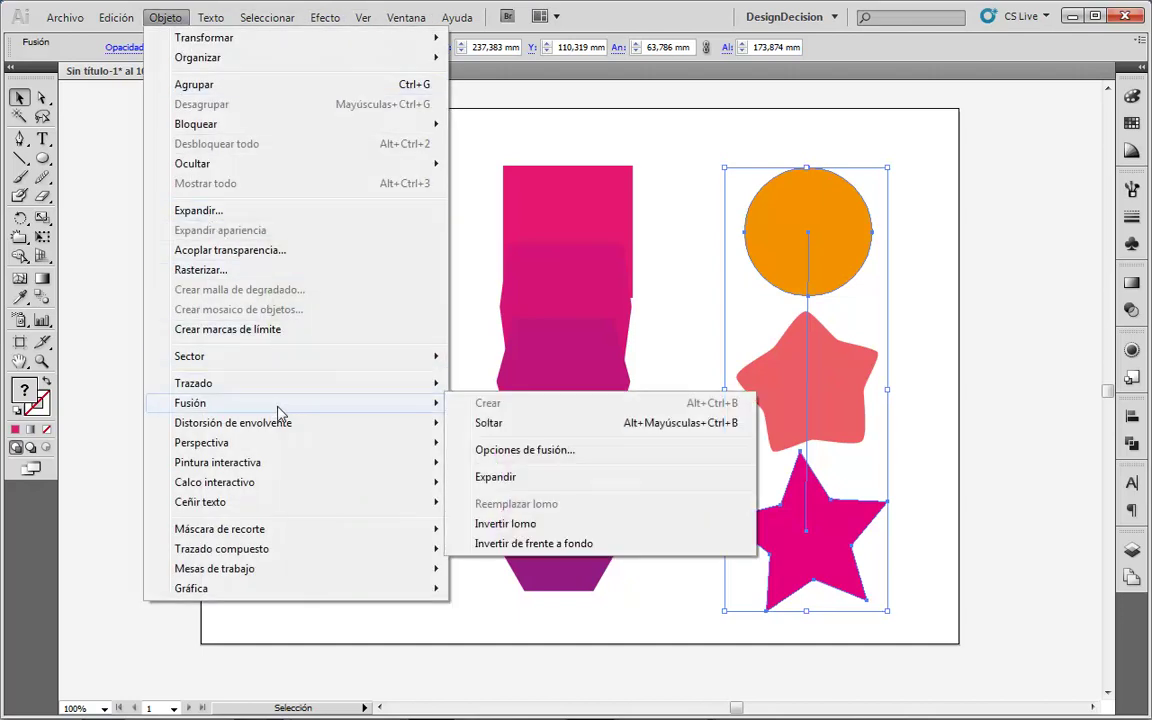
click(520, 477)
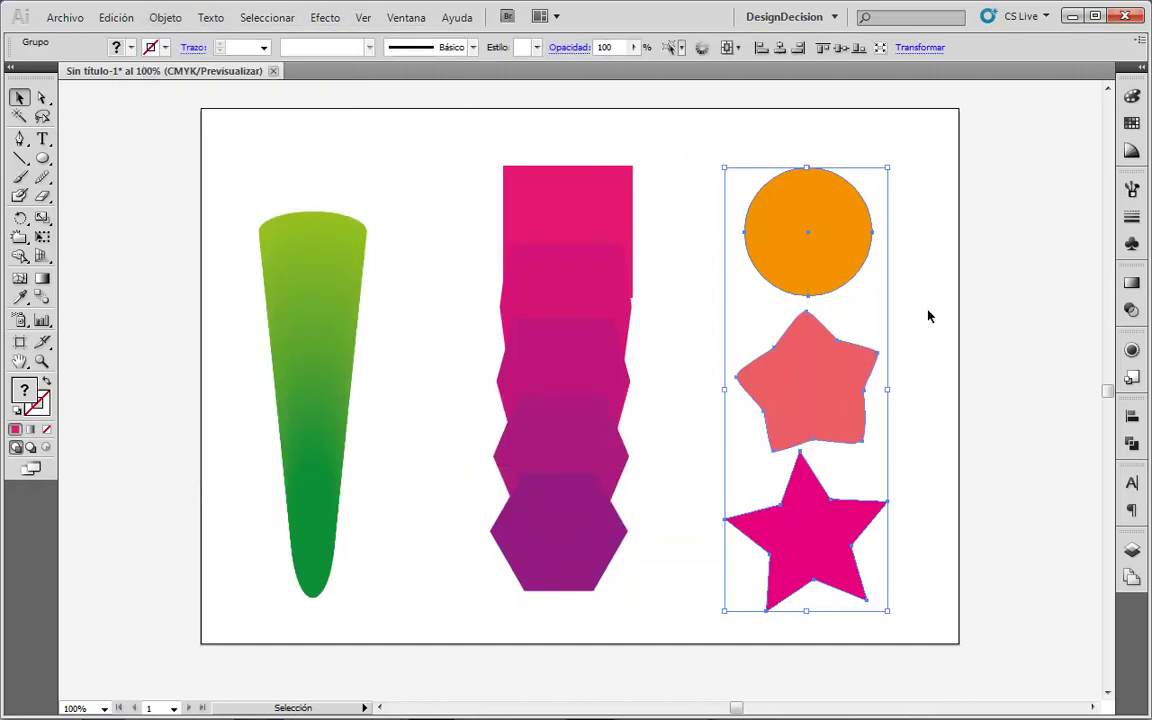
key(ctrl+y)
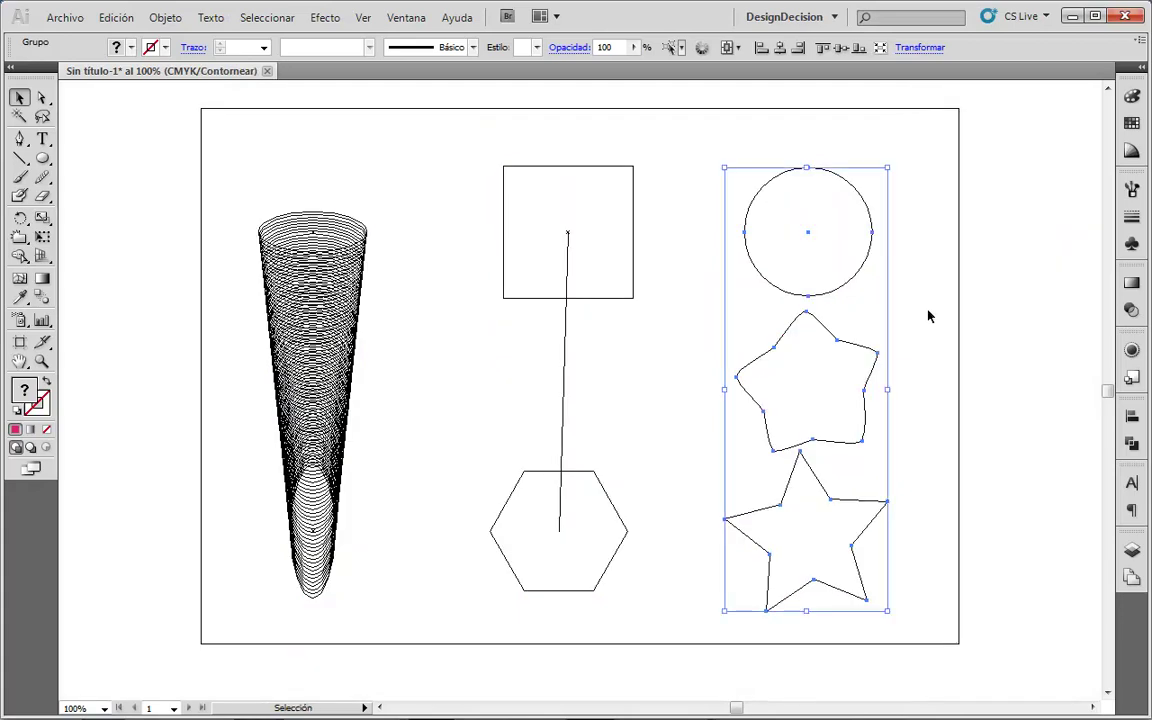
key(ctrl+y)
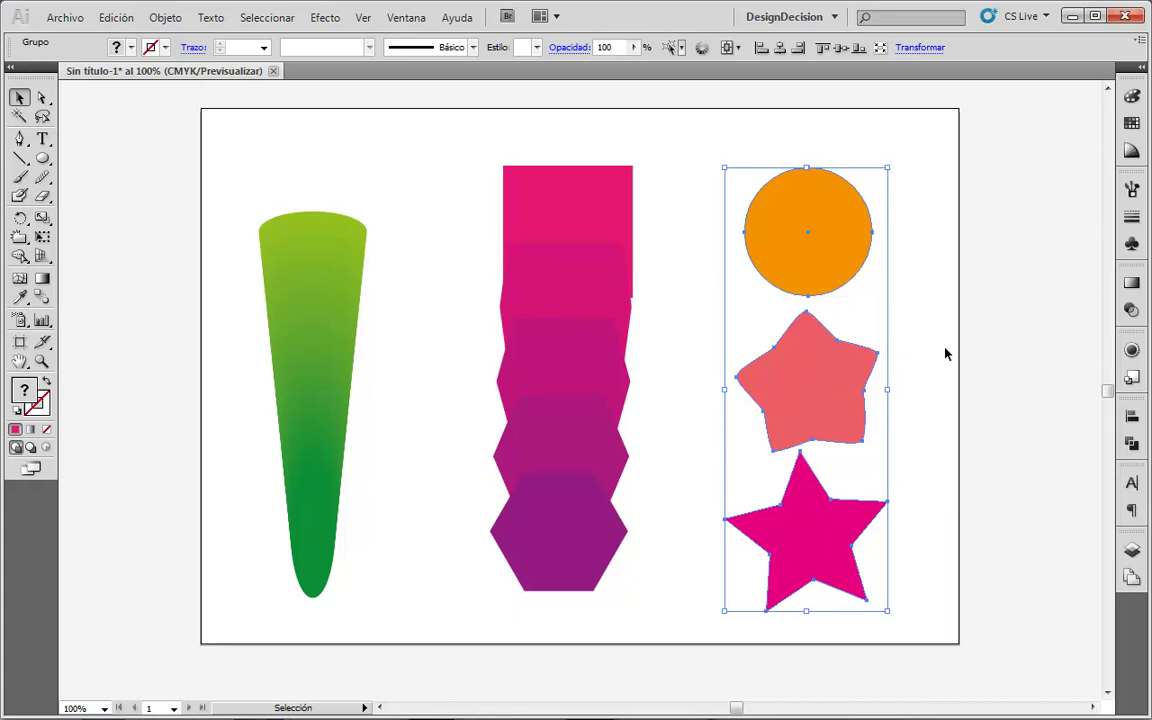
- Release the square-to-hexagon blend, inspect the leftover spine path, then deselect
click(604, 196)
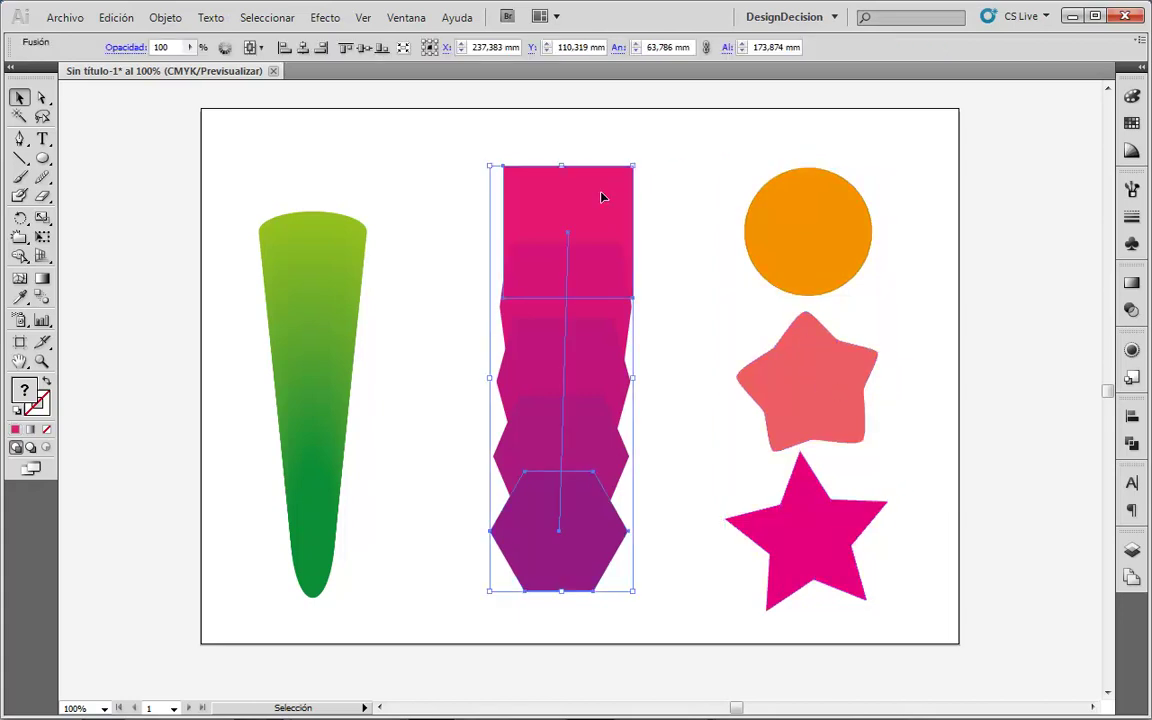
click(166, 18)
mouse_move(190, 403)
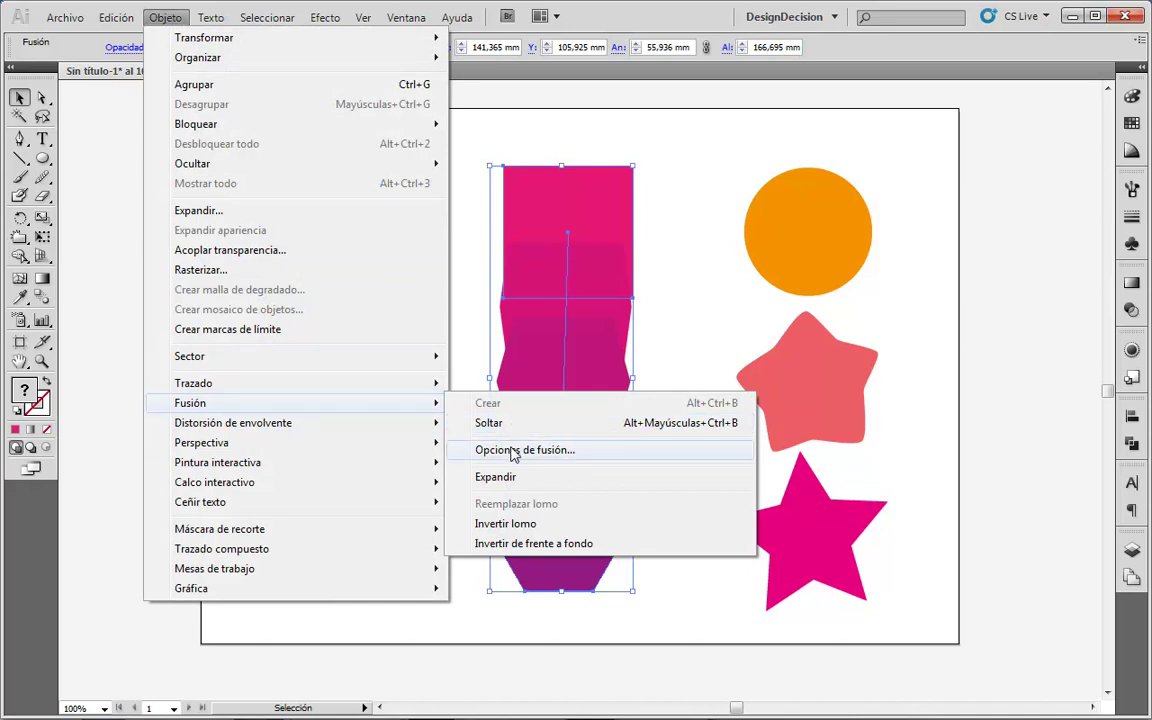
click(510, 428)
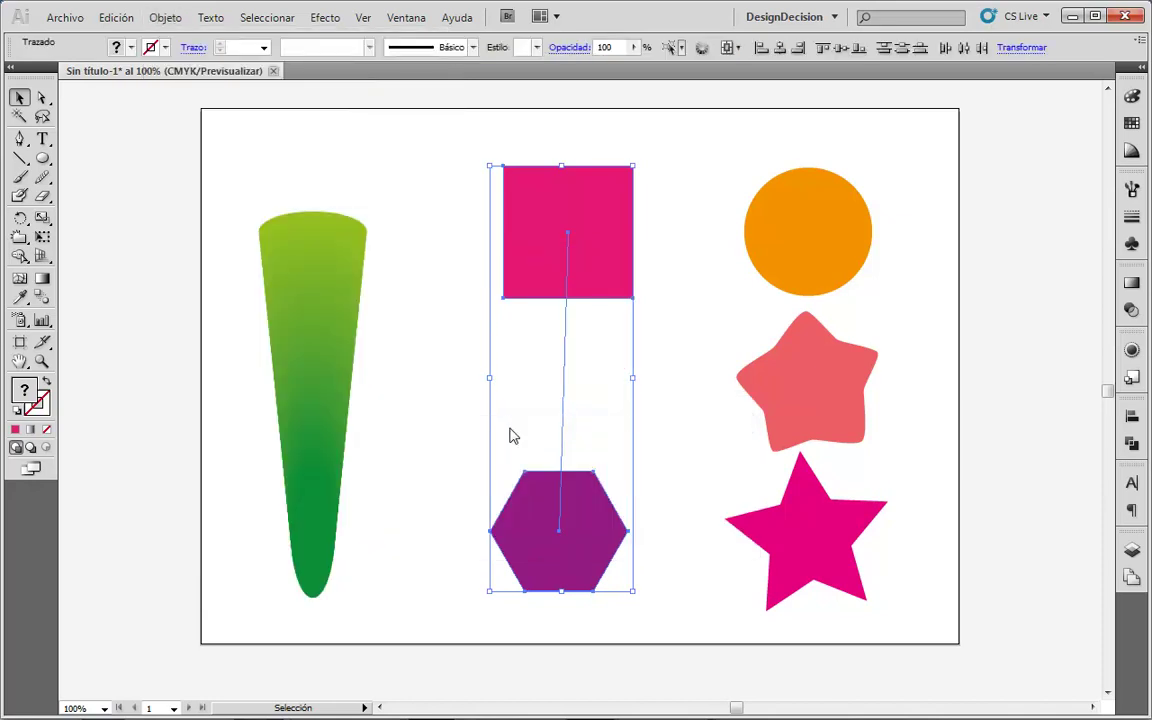
click(648, 404)
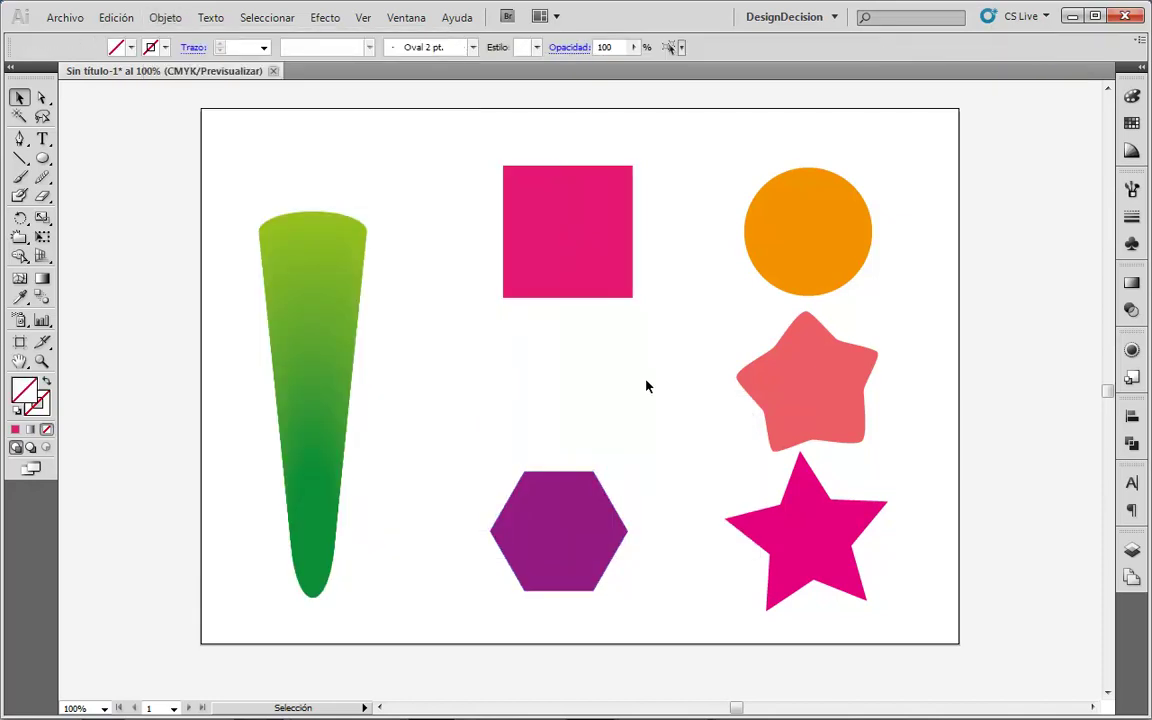
key(ctrl+z)
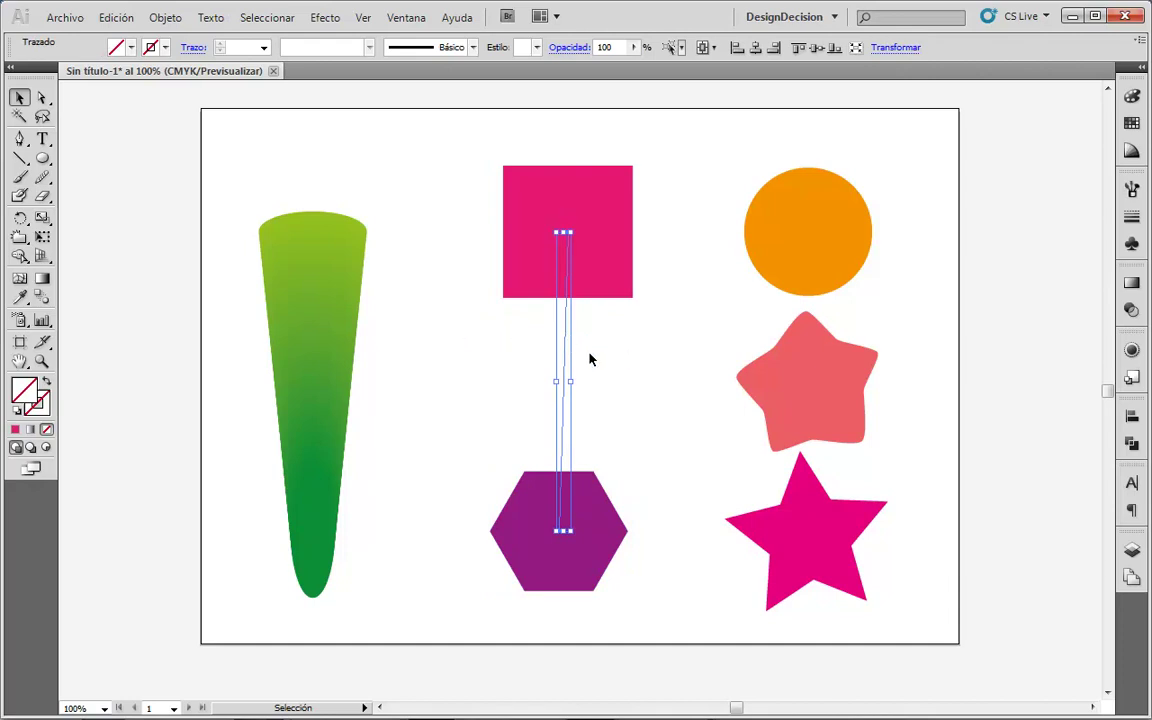
click(573, 373)
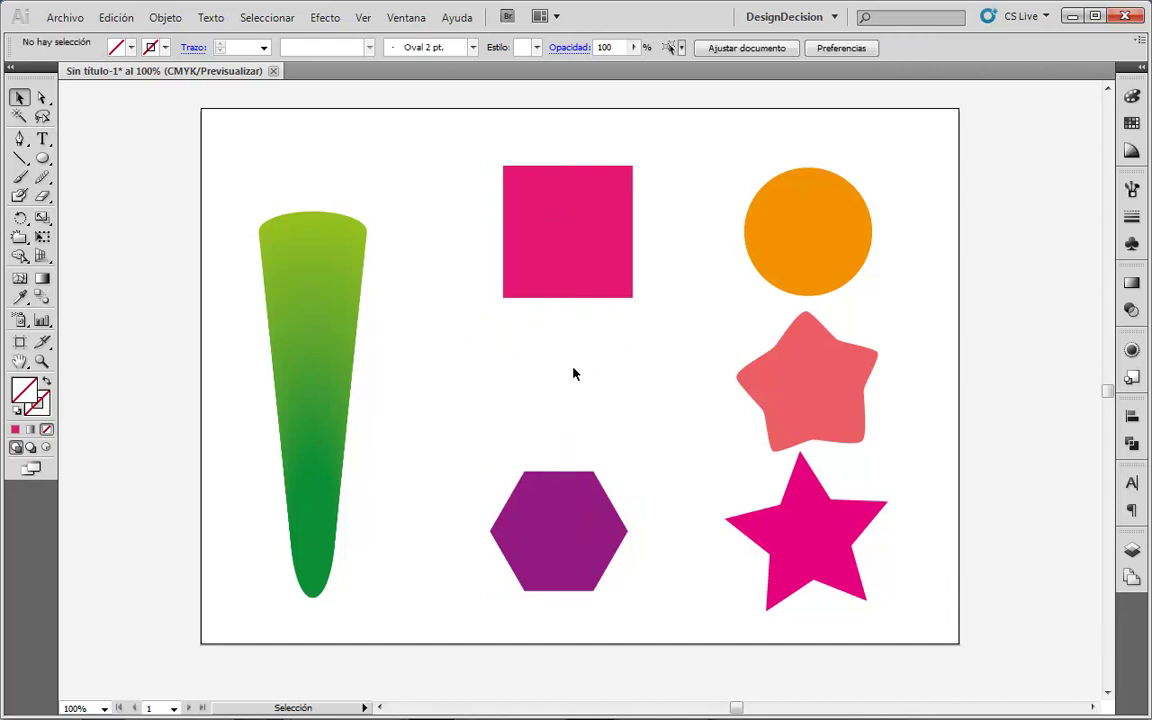
- Delete the rounded pink intermediate star
click(822, 385)
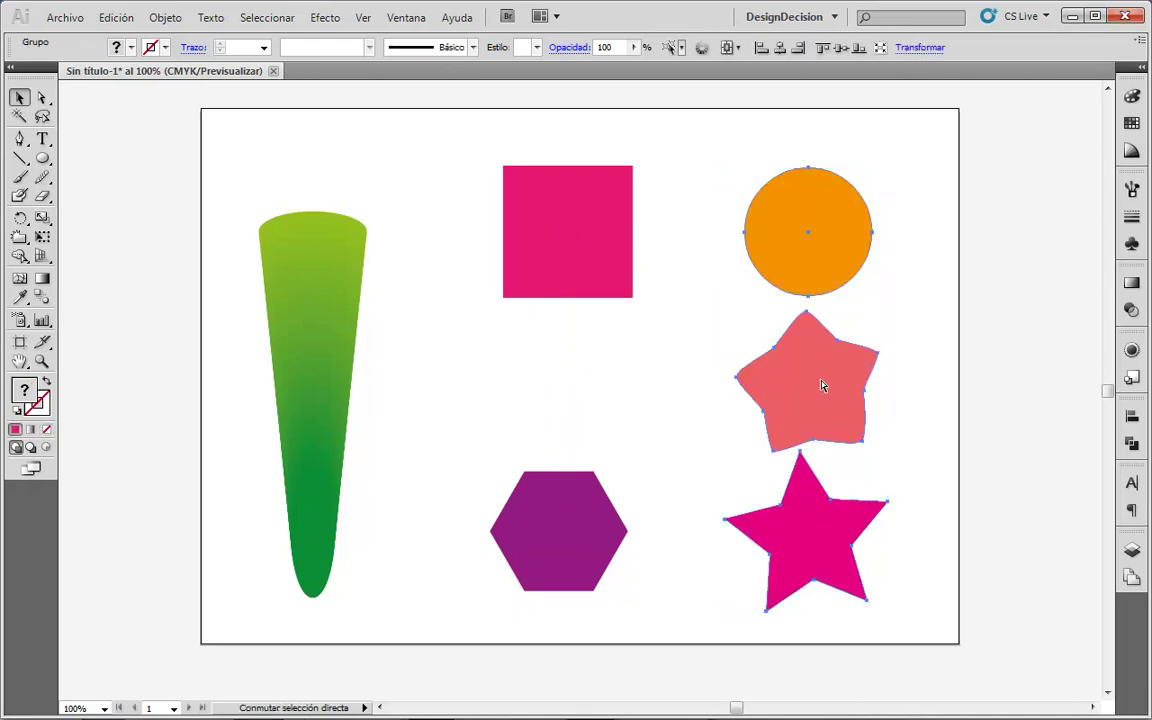
ctrl+click(830, 370)
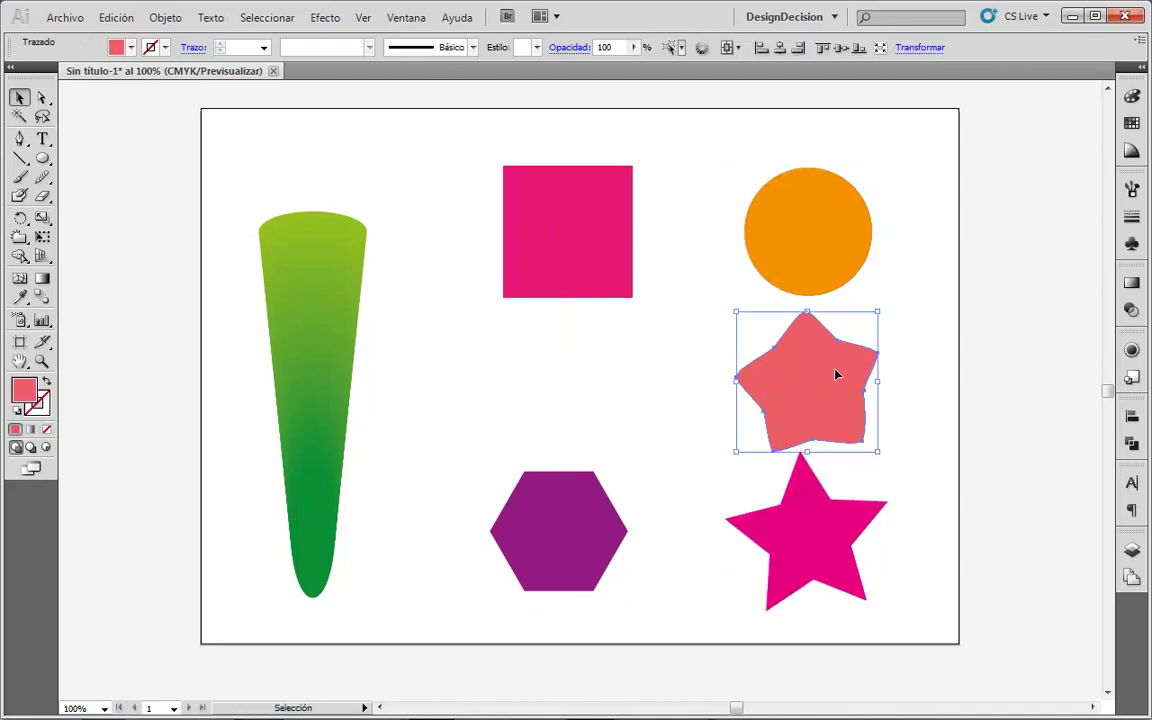
key(Delete)
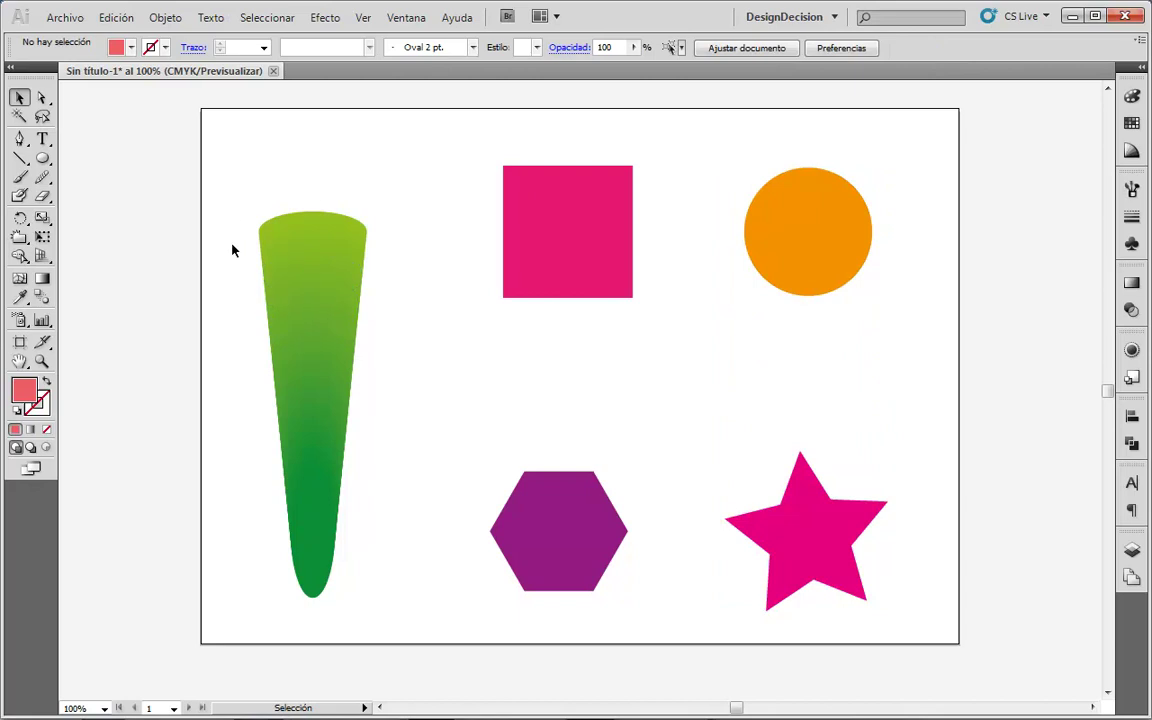
- Delete the cone's lower blend paths and slightly shorten the green ellipse
drag(234, 240, 379, 472)
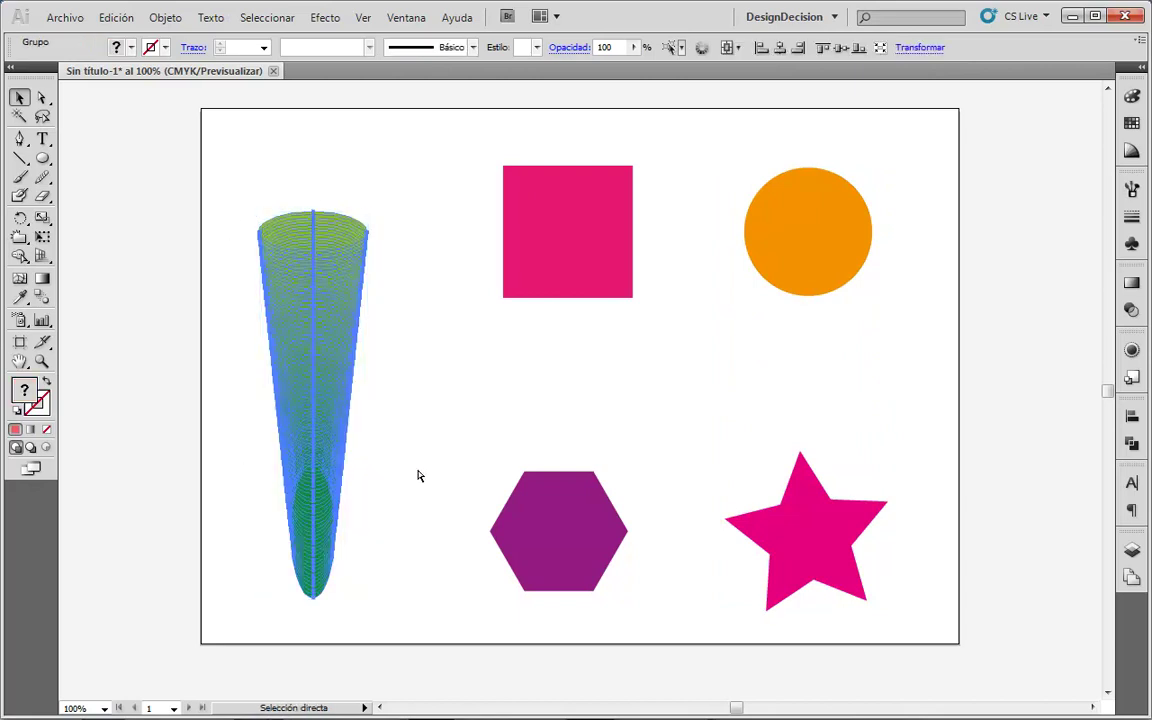
click(418, 476)
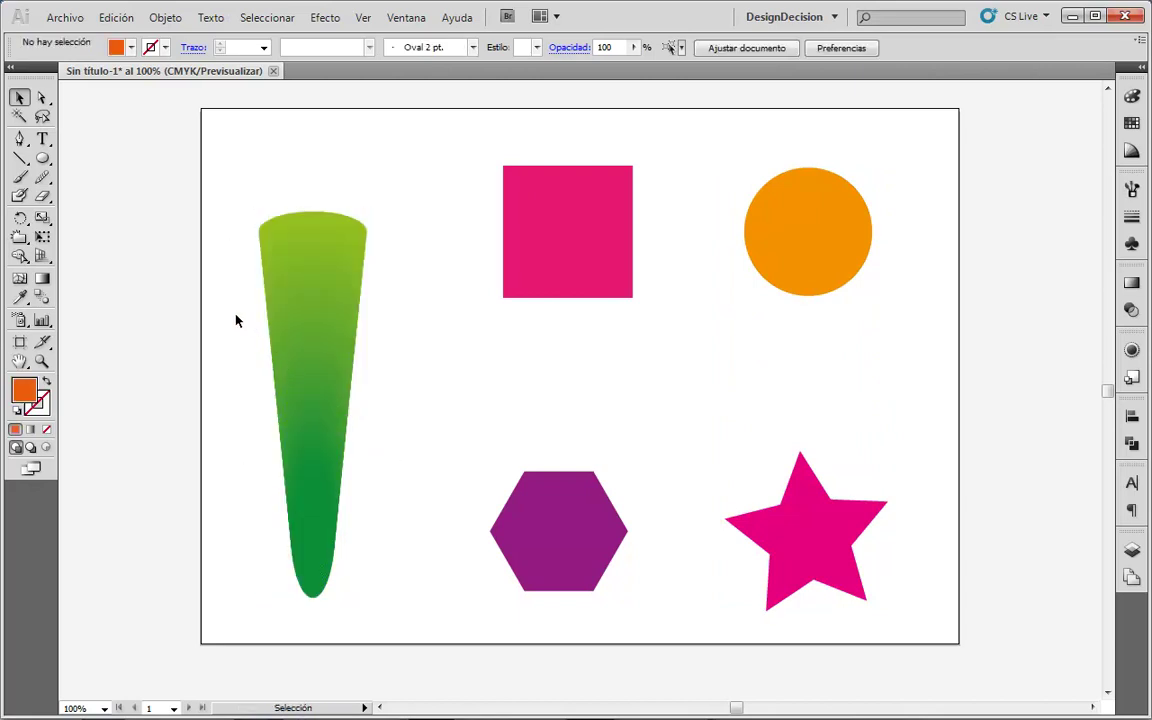
drag(237, 320, 395, 458)
key(Delete)
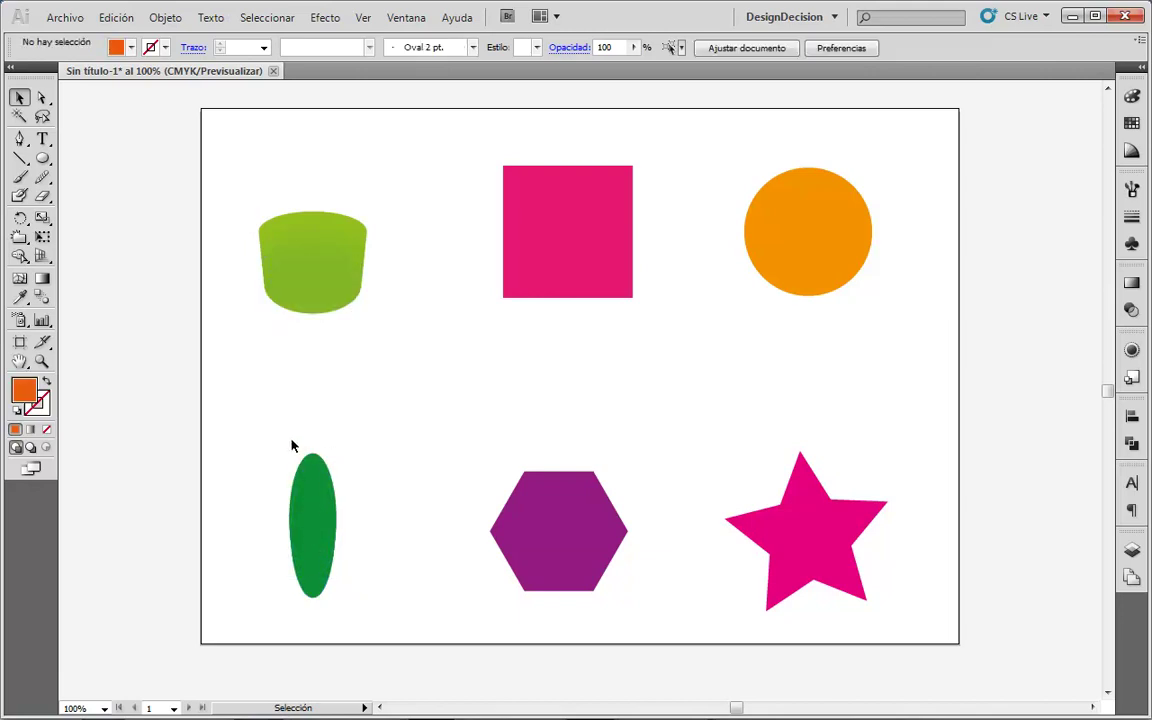
click(316, 477)
drag(350, 513, 352, 661)
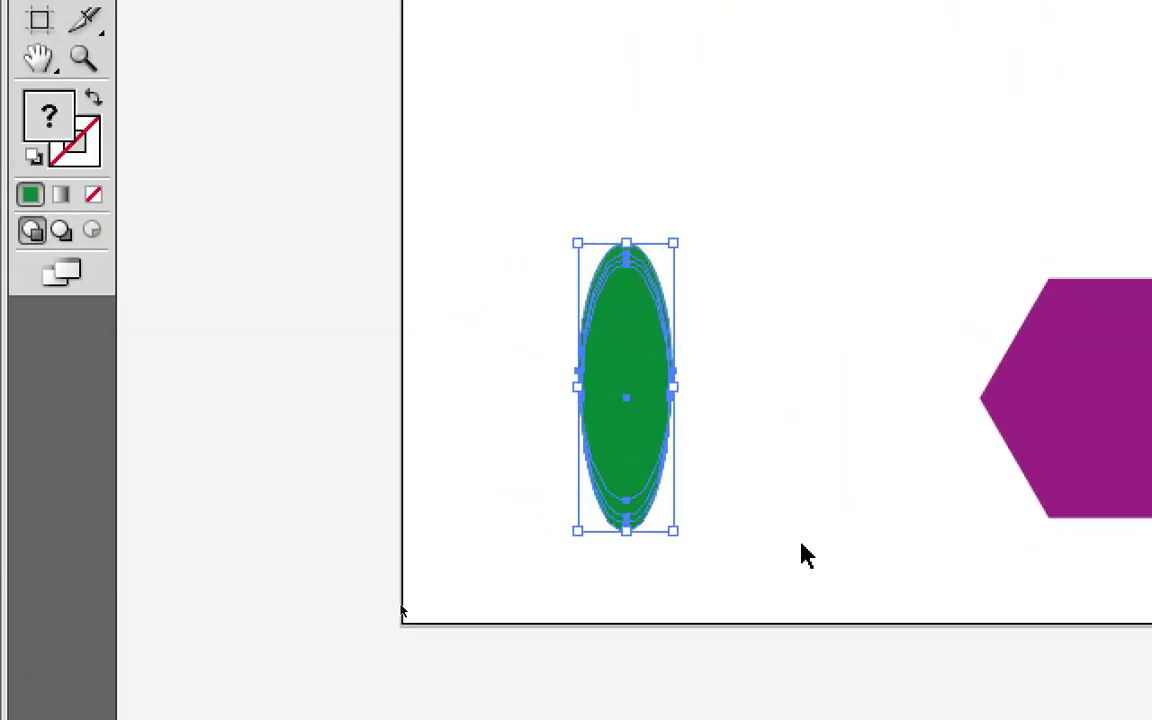
drag(665, 528, 663, 521)
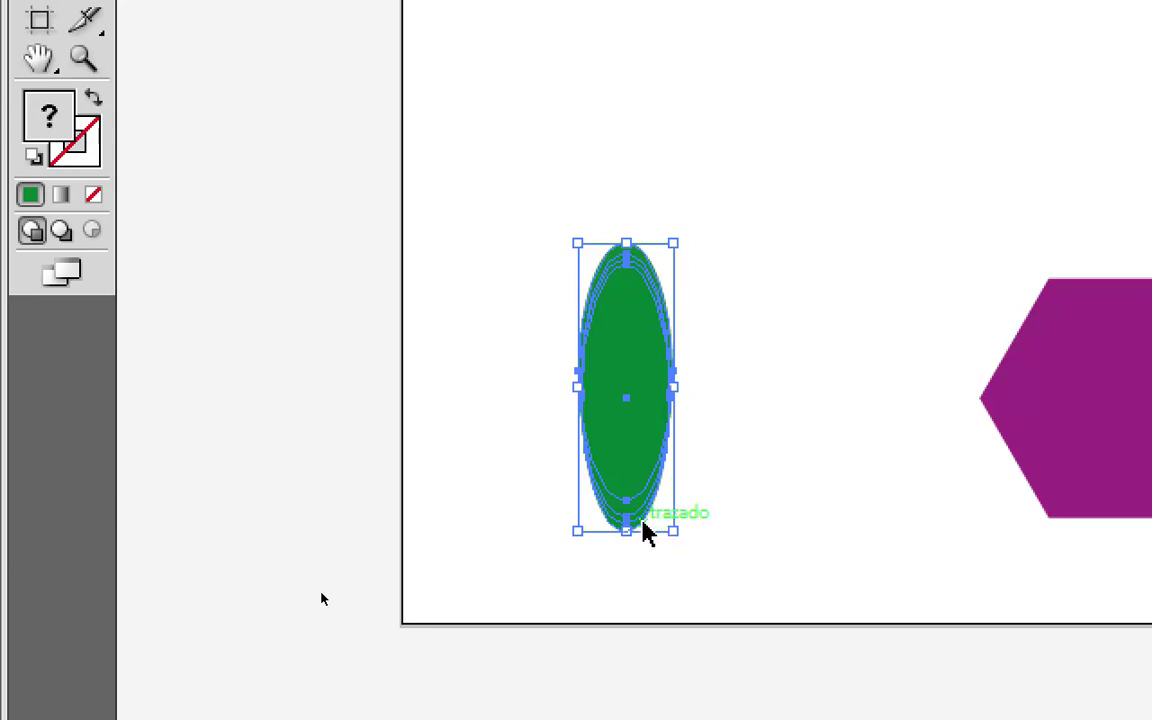
click(913, 508)
- Reduce the remaining green cylinder blend to its top ellipse
scroll(861, 437, up, 5)
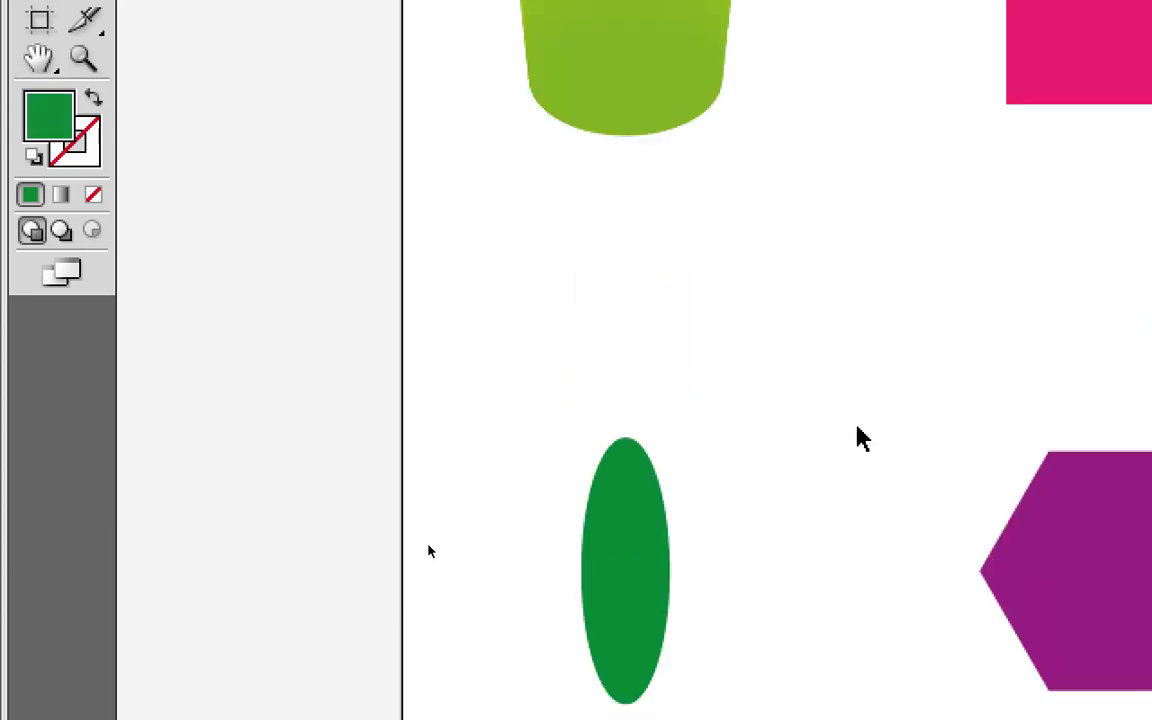
drag(625, 352, 622, 262)
drag(584, 154, 681, 404)
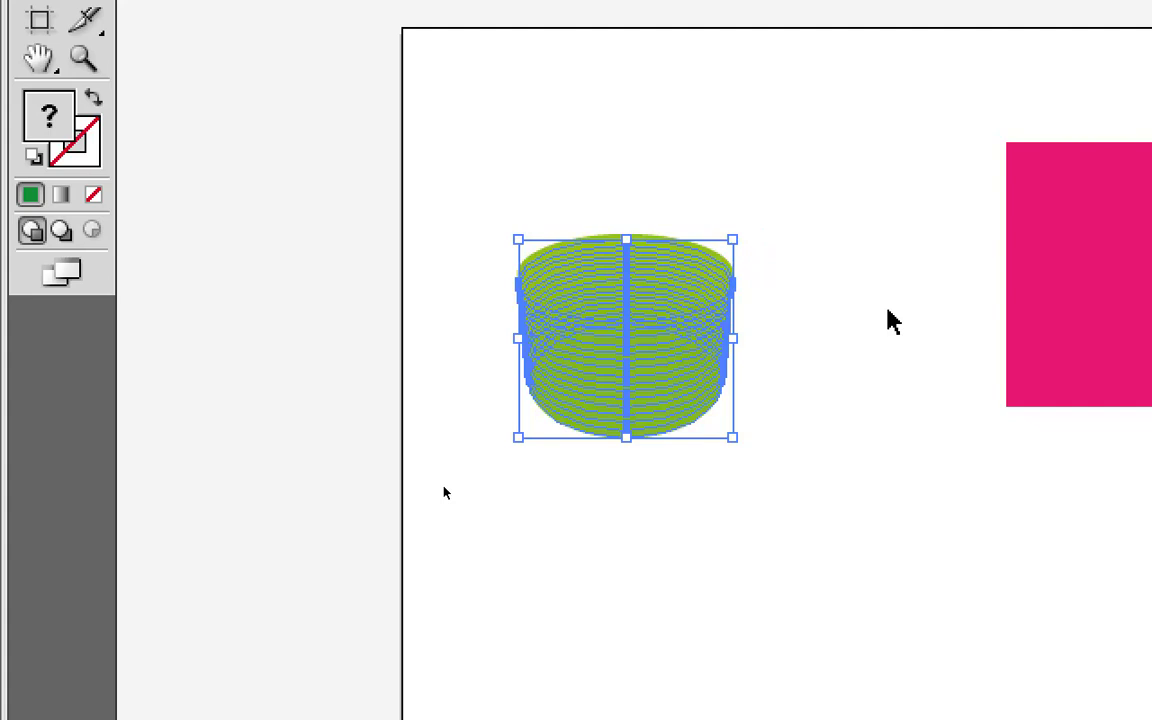
key(ctrl+z)
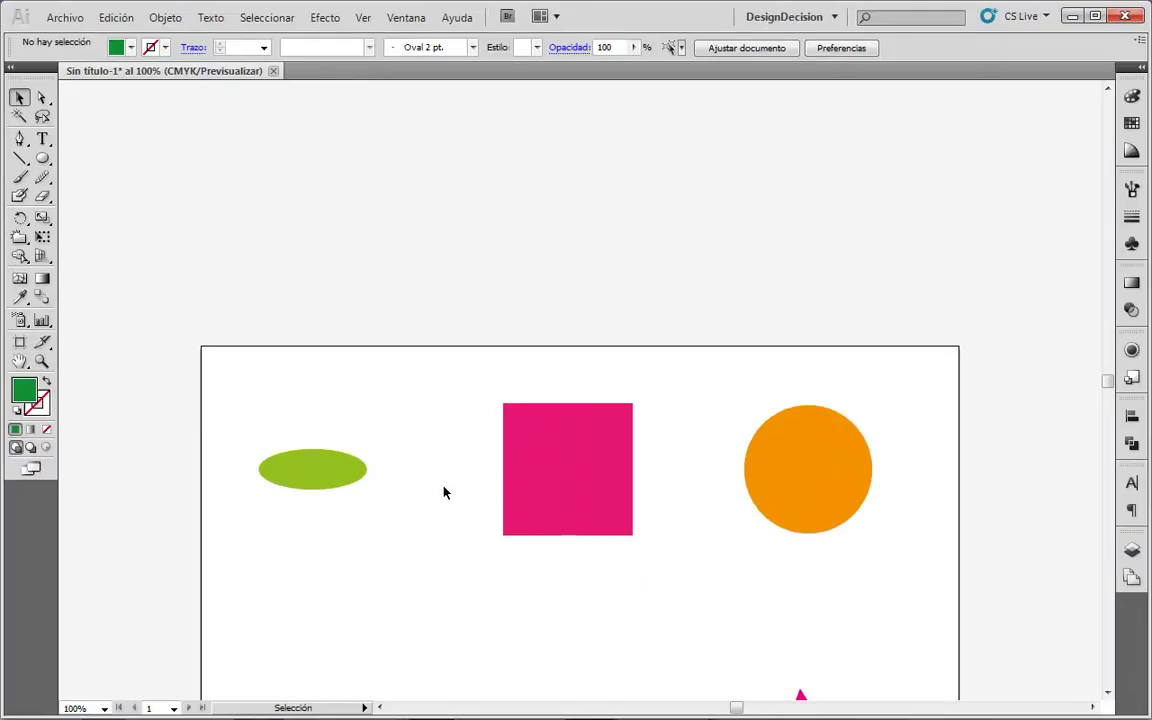
scroll(438, 495, down, 3)
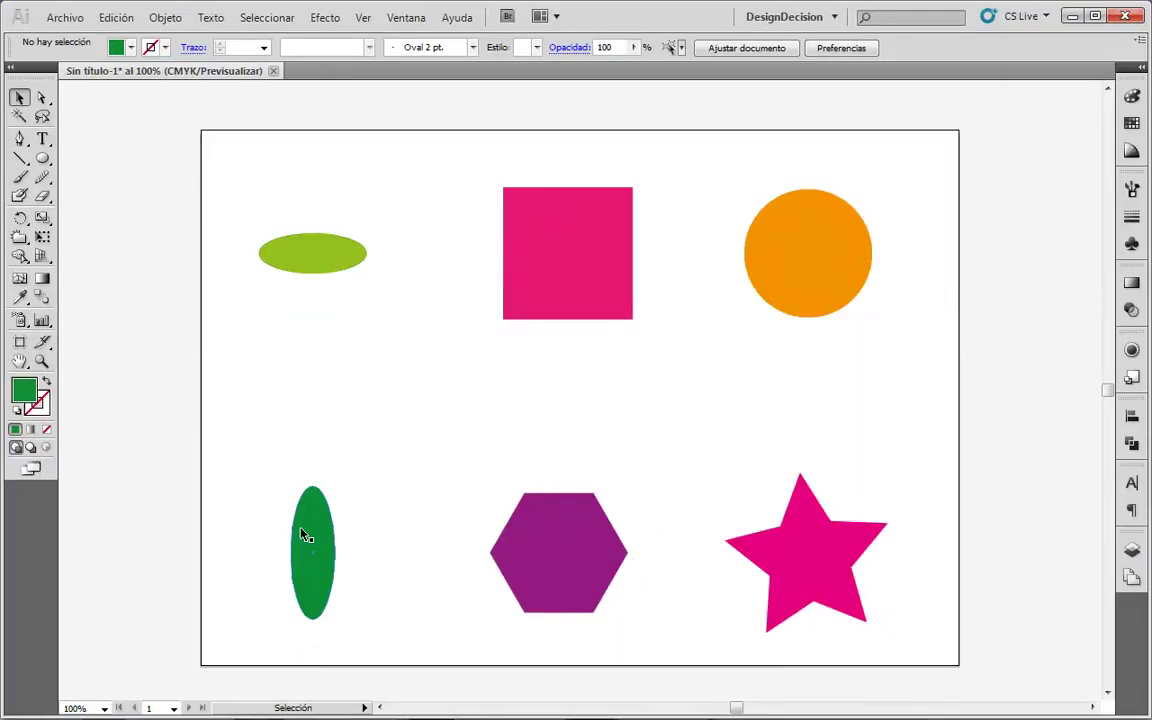
scroll(397, 492, down, 1)
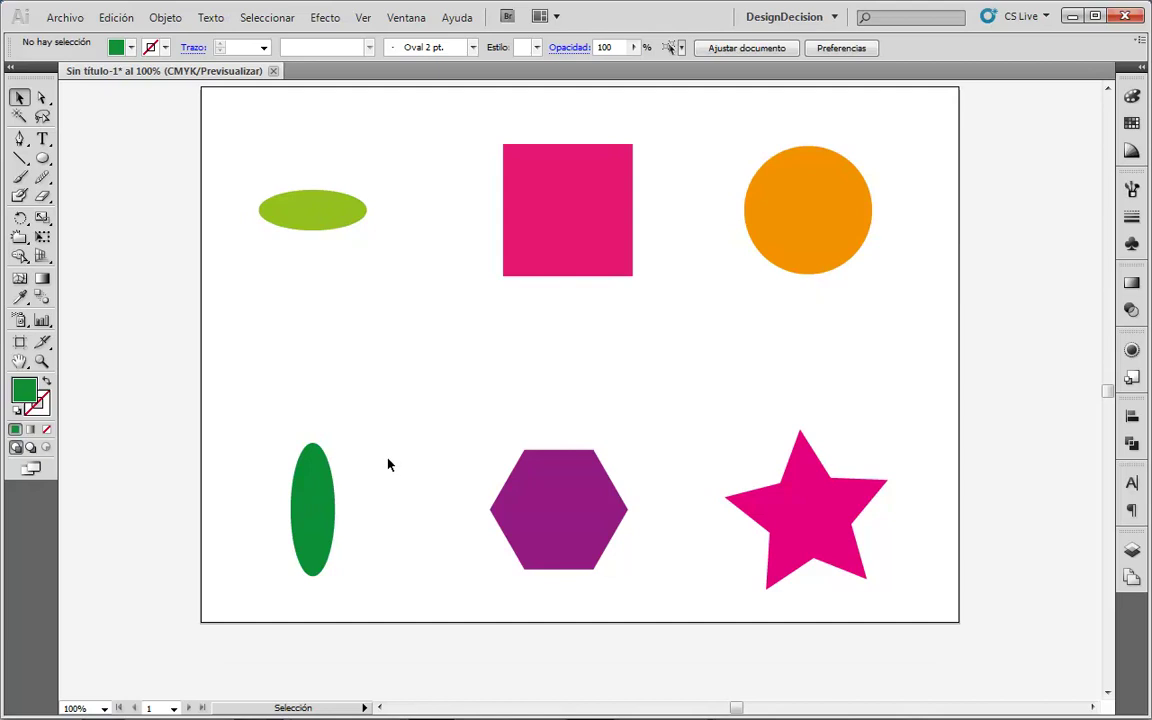
scroll(378, 382, up, 1)
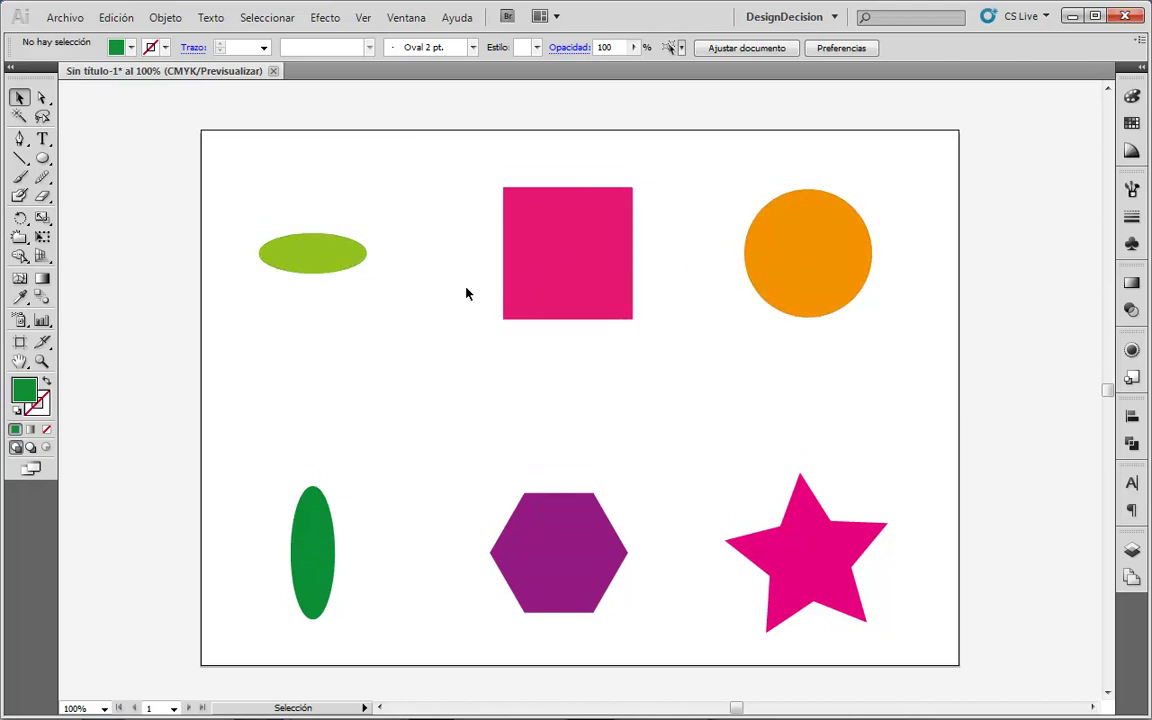
- Blend the green ellipses with 3 specified steps, then deselect
click(43, 293)
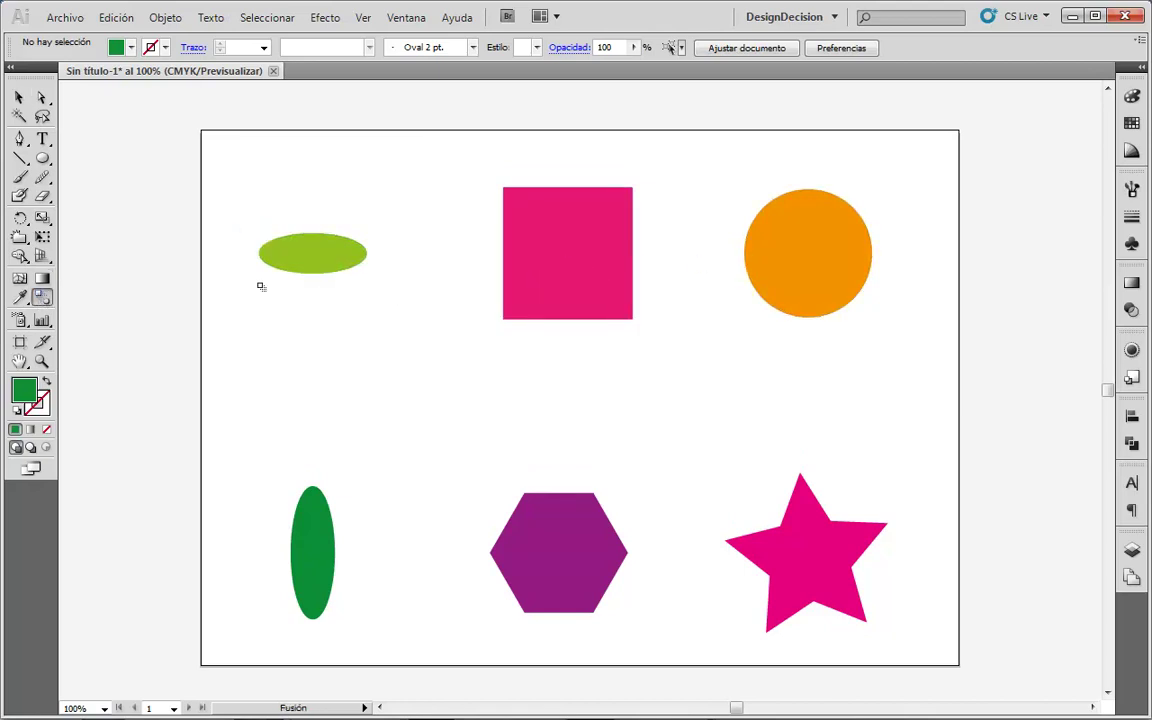
click(324, 535)
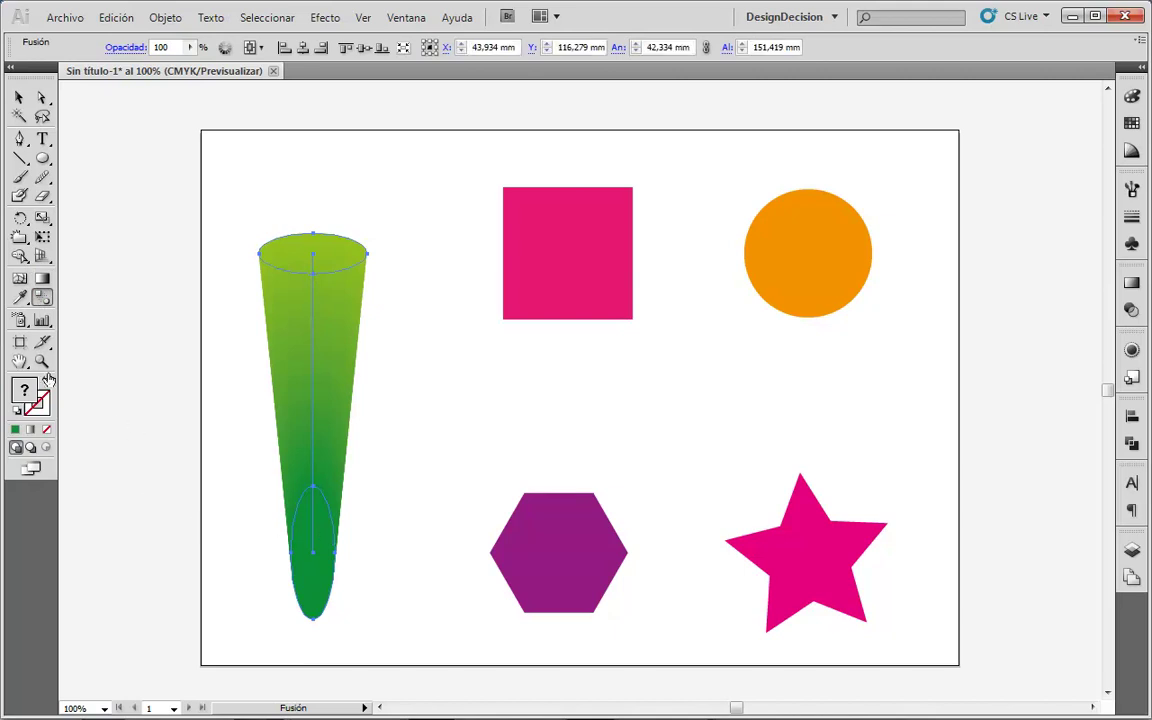
double_click(42, 298)
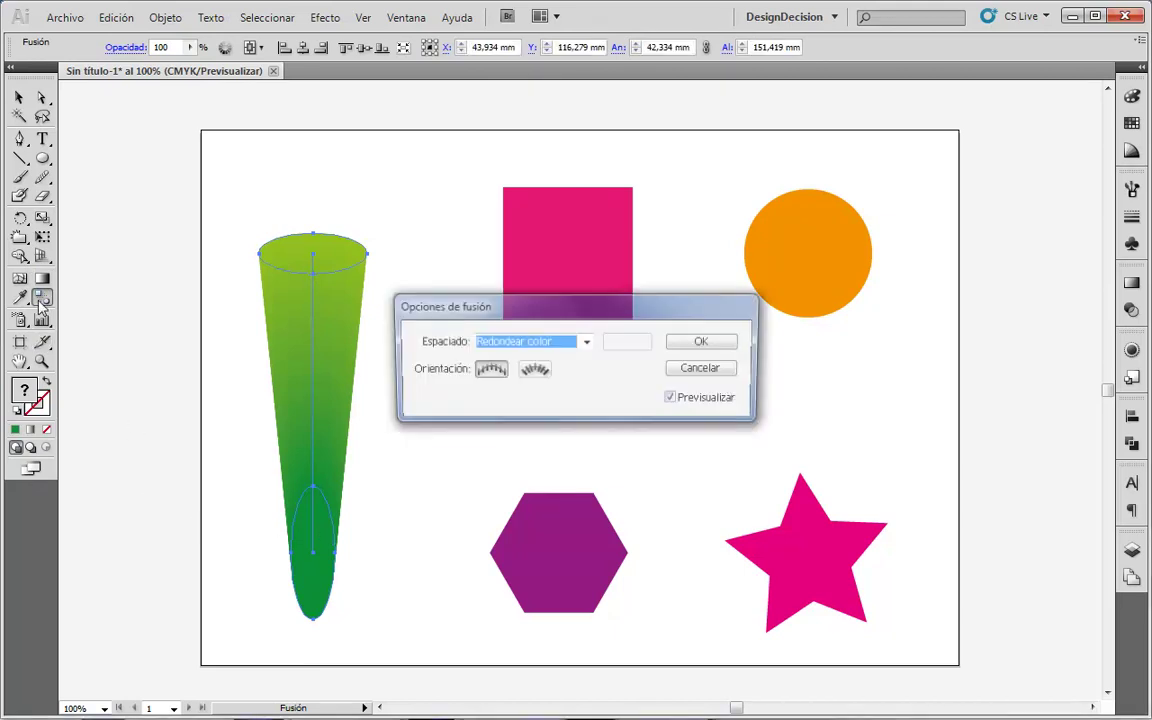
click(587, 342)
click(571, 373)
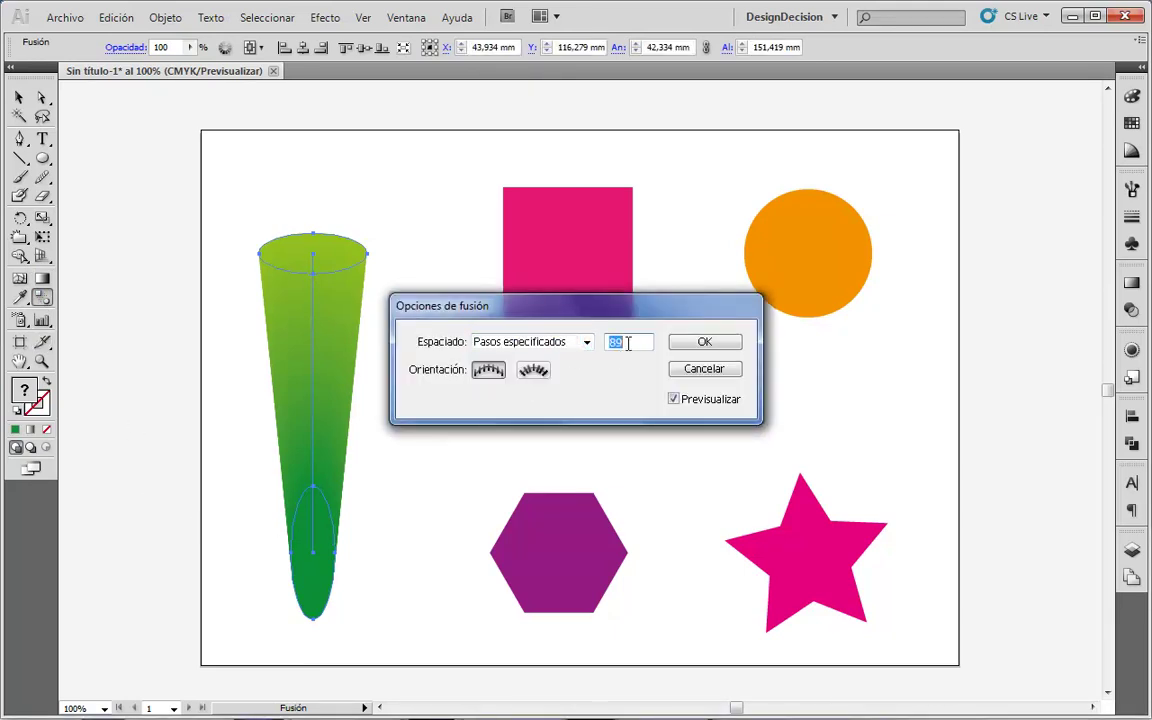
text(3)
click(717, 346)
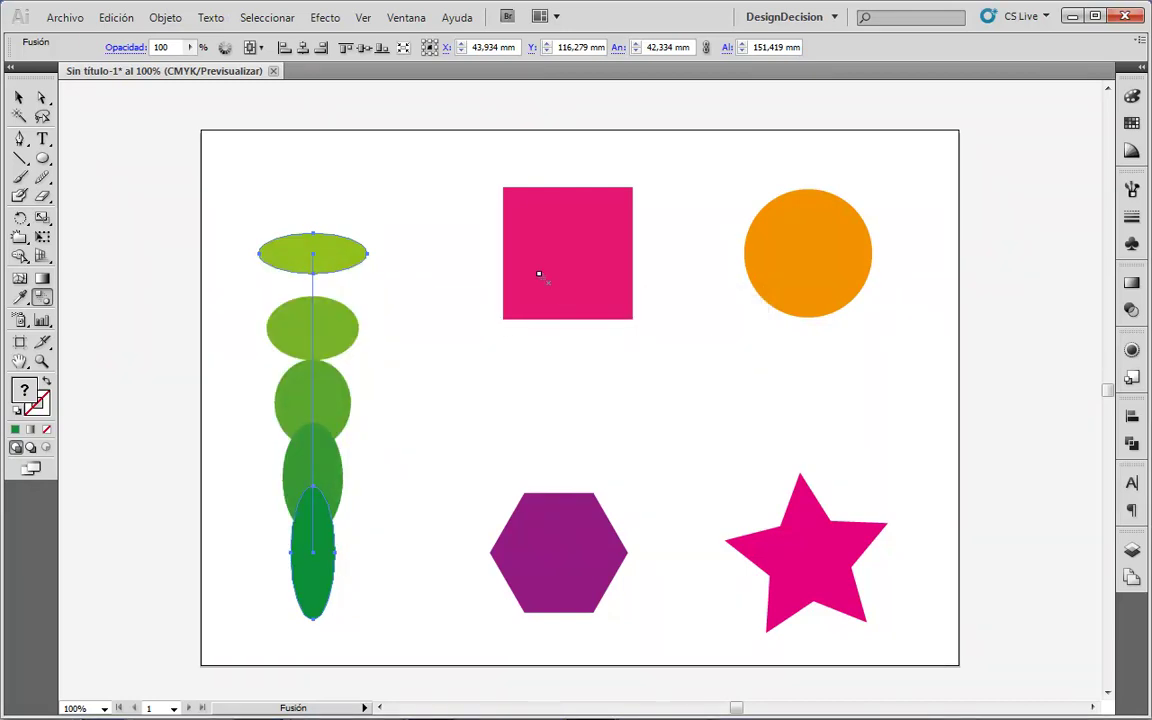
key(v)
click(290, 216)
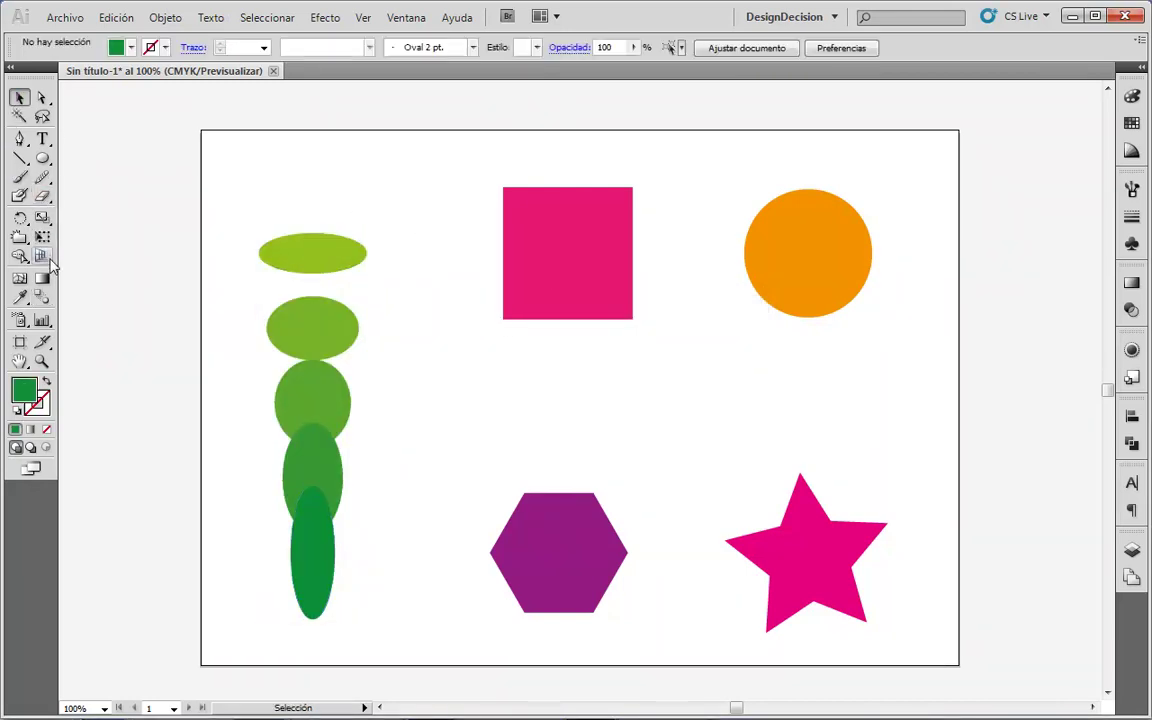
- Blend the pink square into the purple hexagon and switch spacing to Specified Distance
key(w)
click(575, 542)
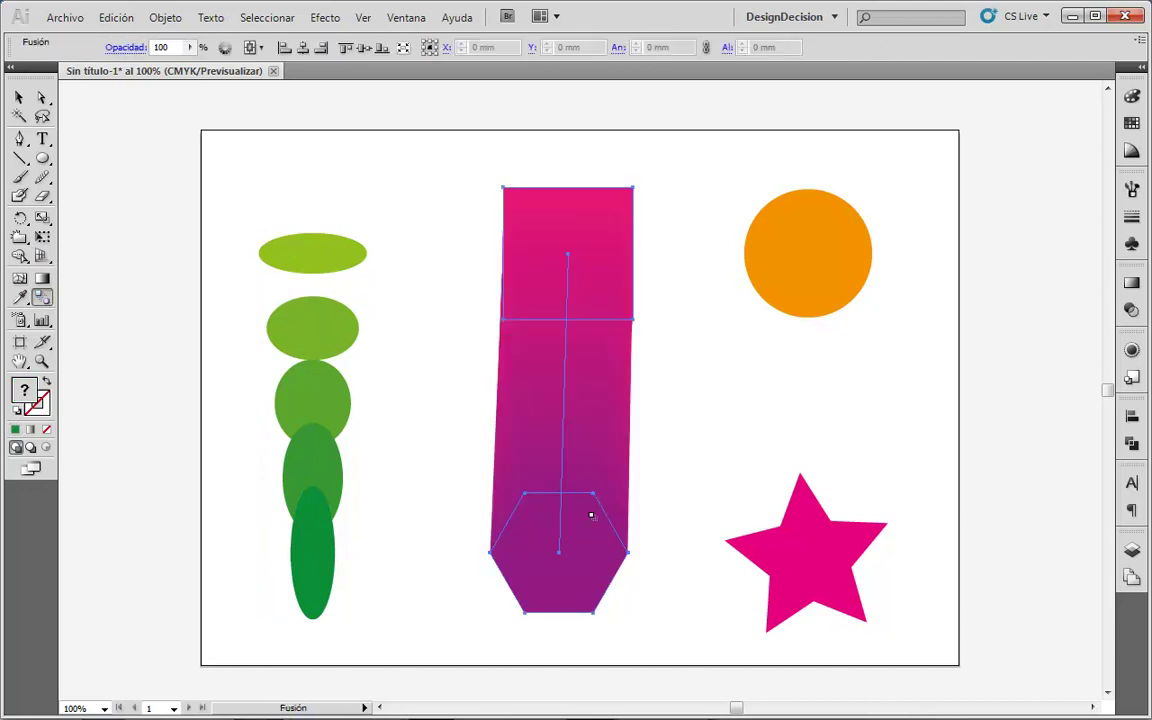
double_click(42, 297)
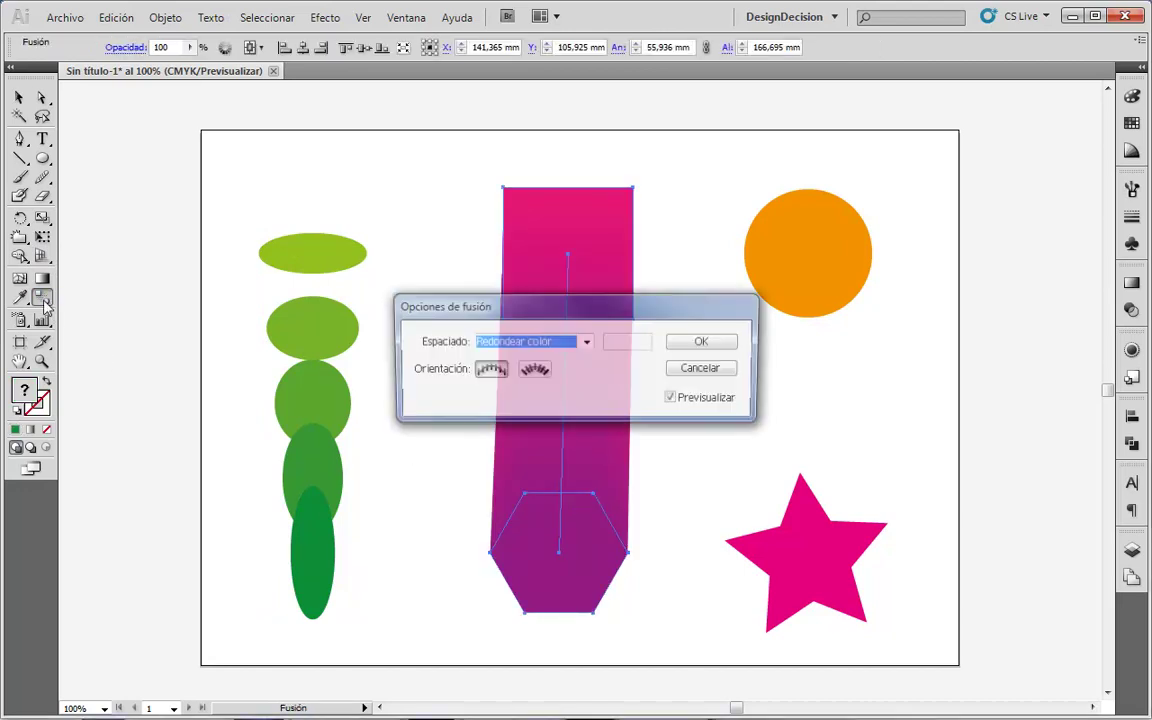
click(587, 342)
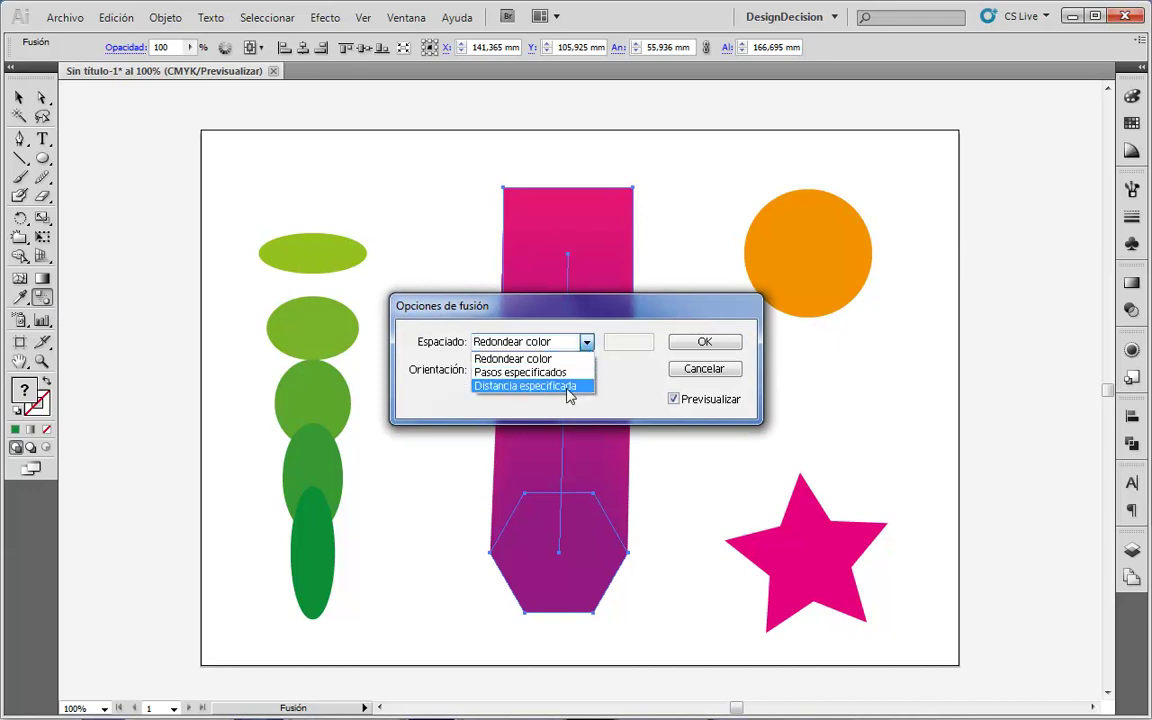
click(569, 387)
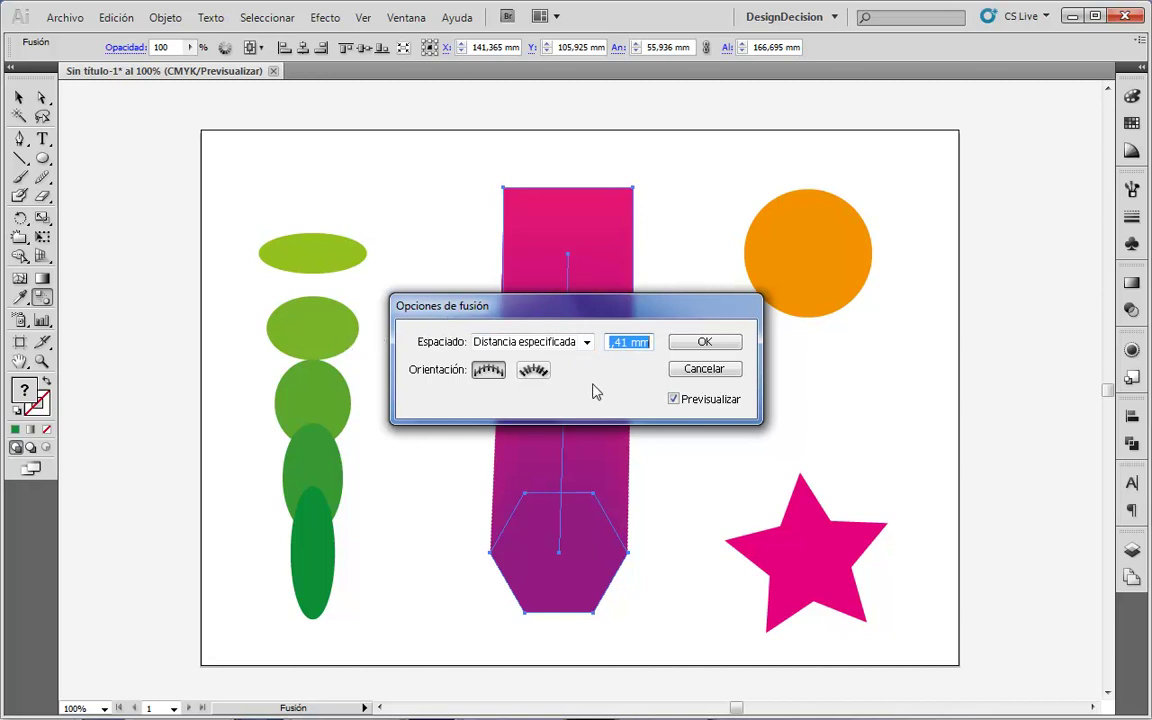
click(626, 342)
double_click(626, 342)
- Set the blend spacing distance to 50 mm and deselect the blend
mouse_move(571, 298)
mouse_down()
mouse_move(660, 315)
mouse_move(870, 248)
mouse_up()
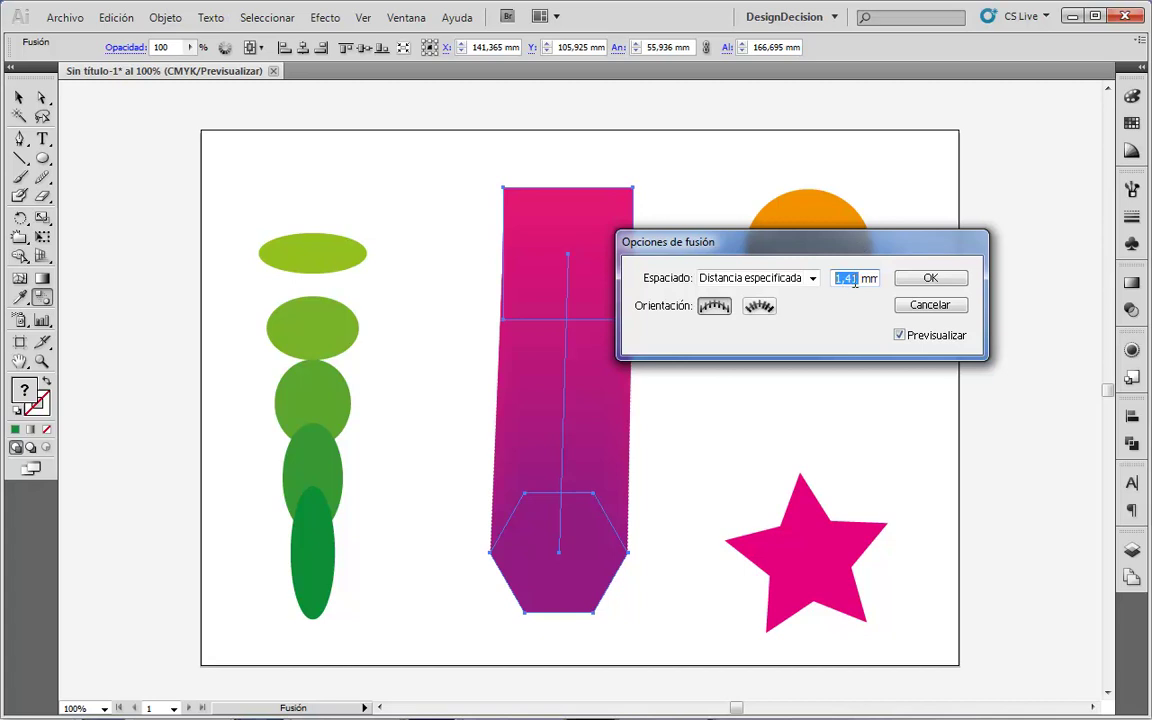
text(3)
key(Tab)
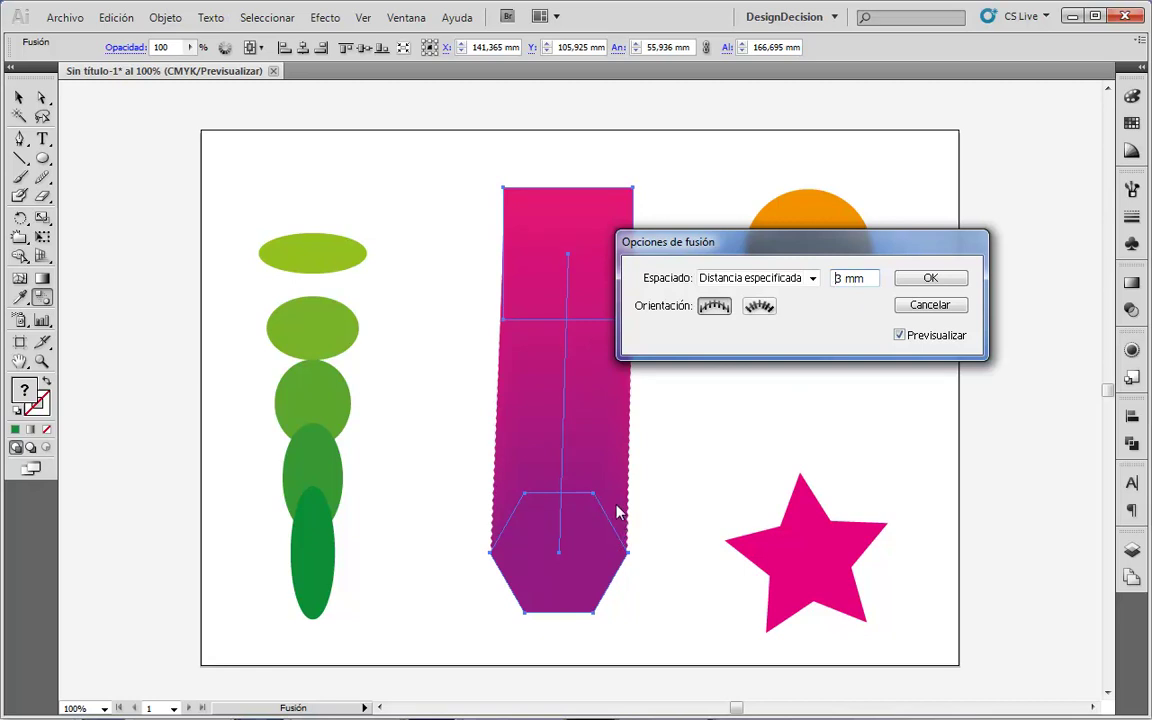
click(840, 278)
text(0)
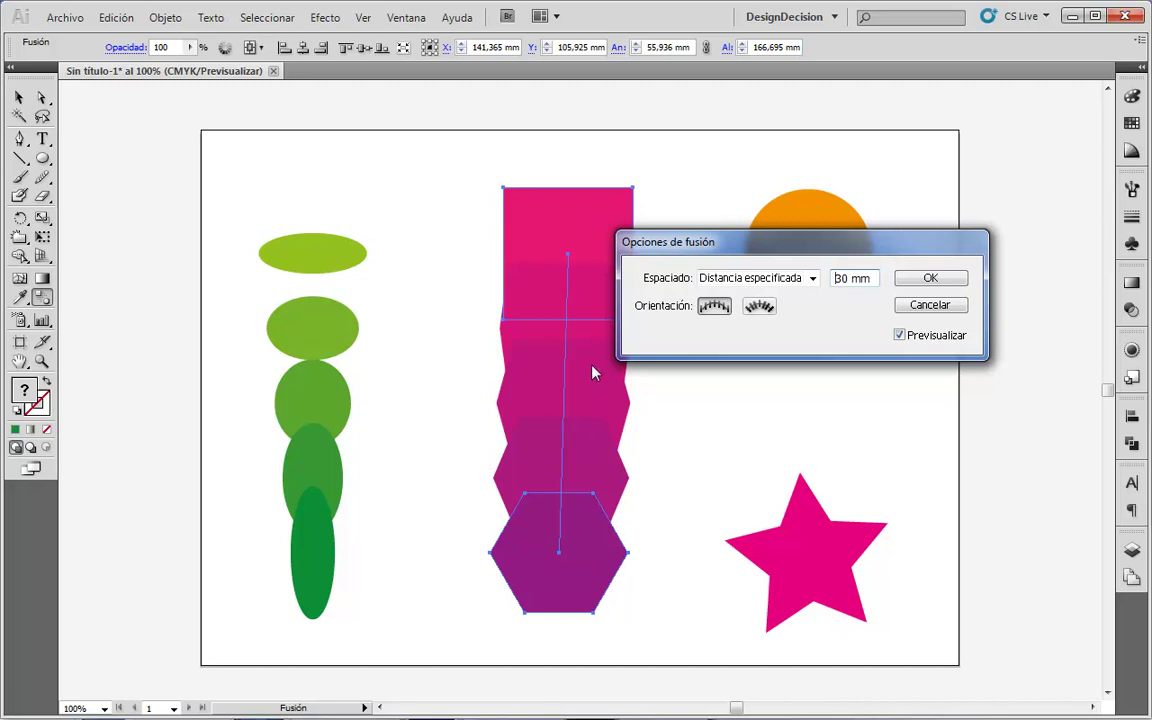
double_click(848, 278)
text(5)
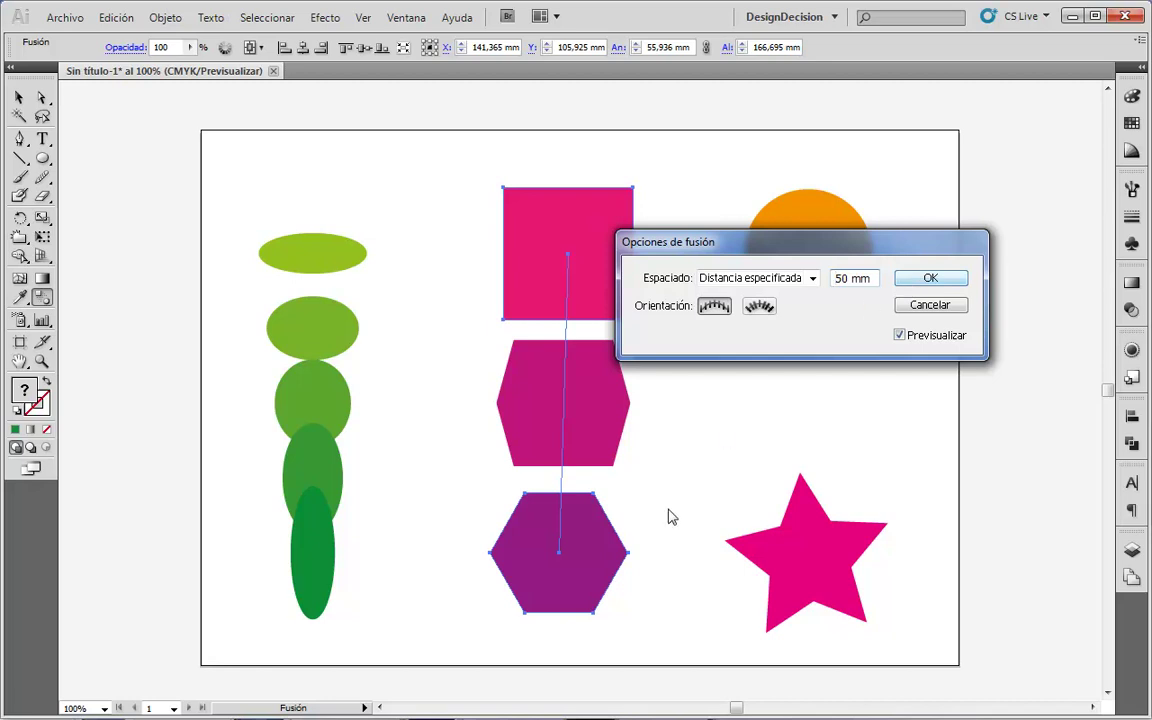
click(940, 280)
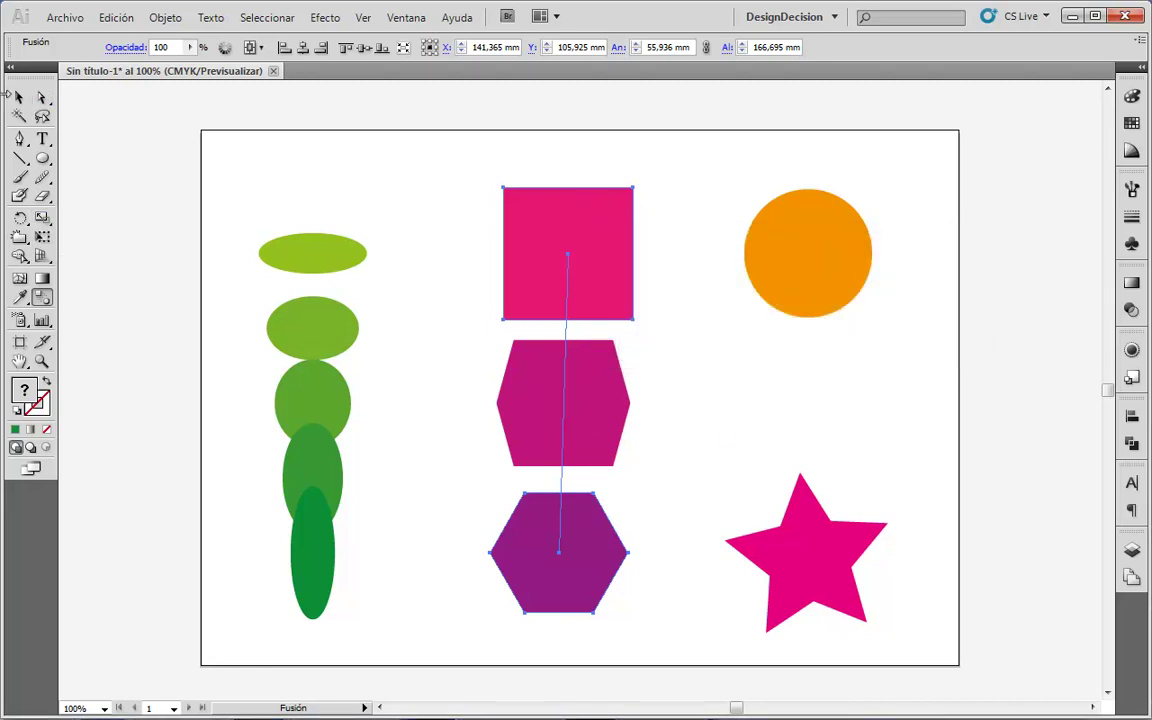
click(19, 97)
click(396, 211)
- Blend the orange circle into the pink star with the Blend tool, then double-click the blend into isolation mode
click(41, 297)
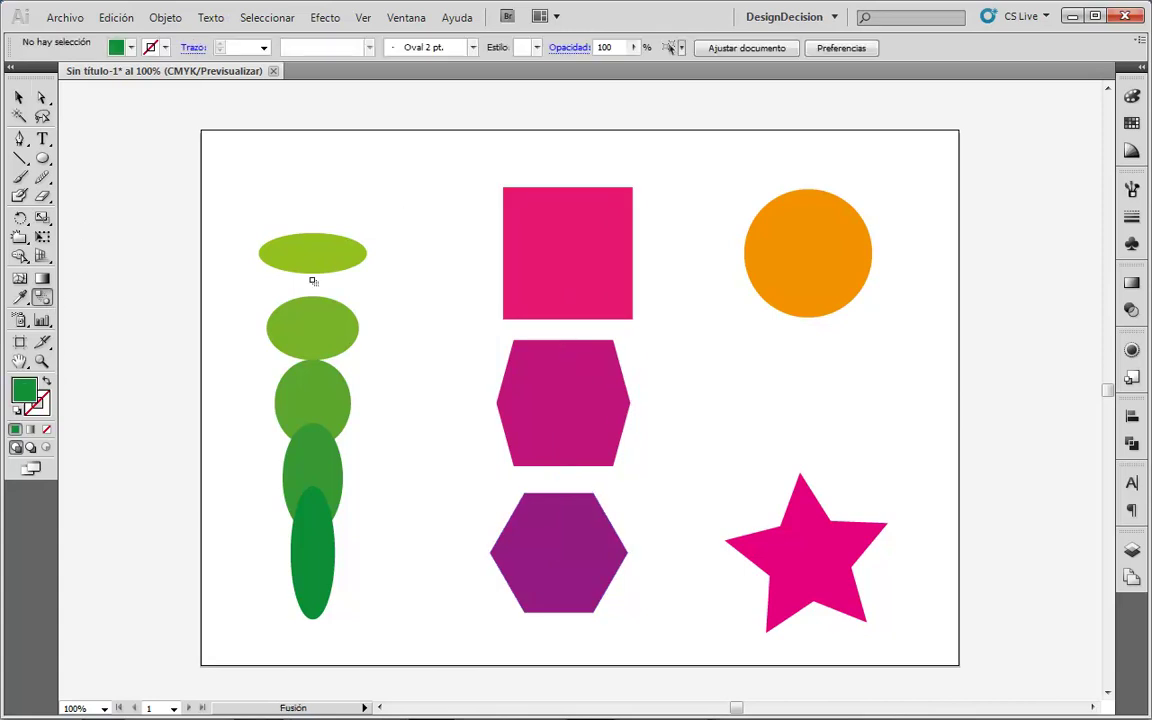
click(791, 535)
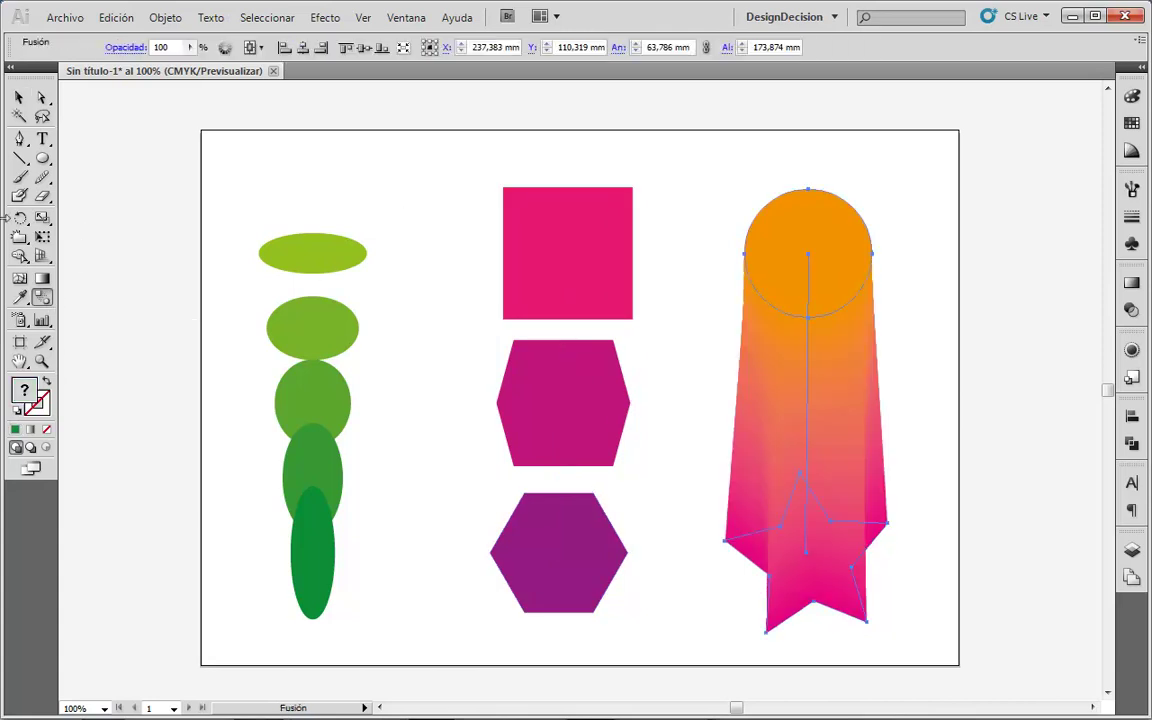
click(19, 97)
click(440, 200)
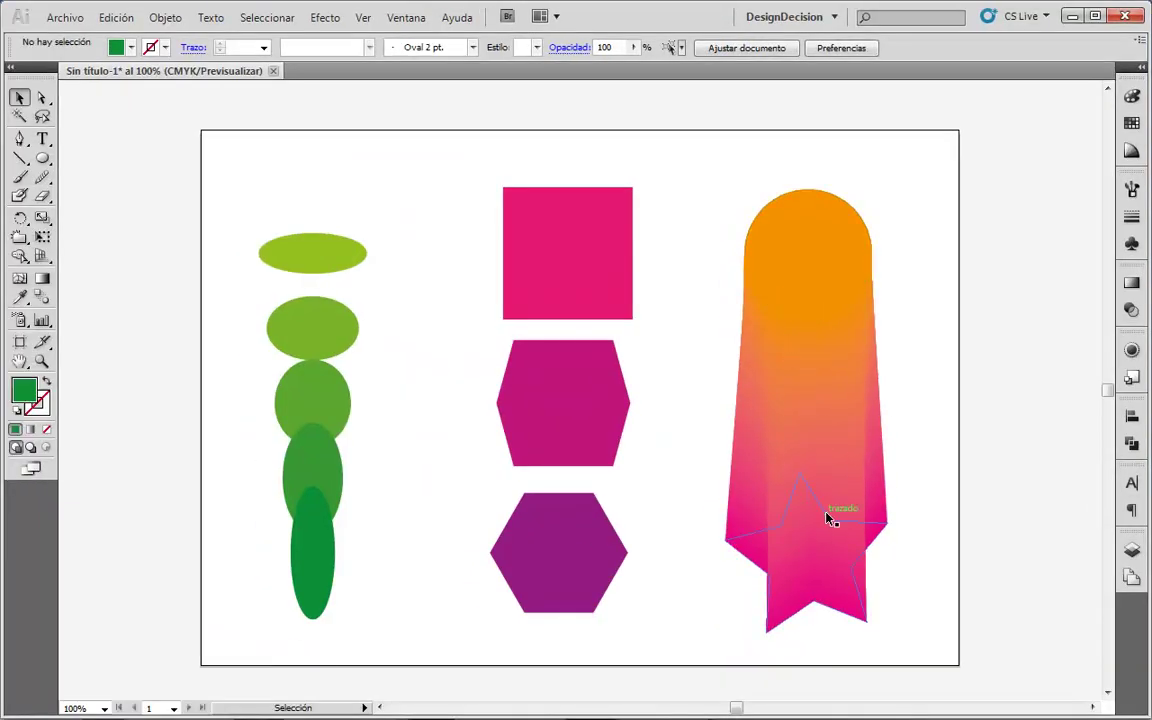
click(828, 518)
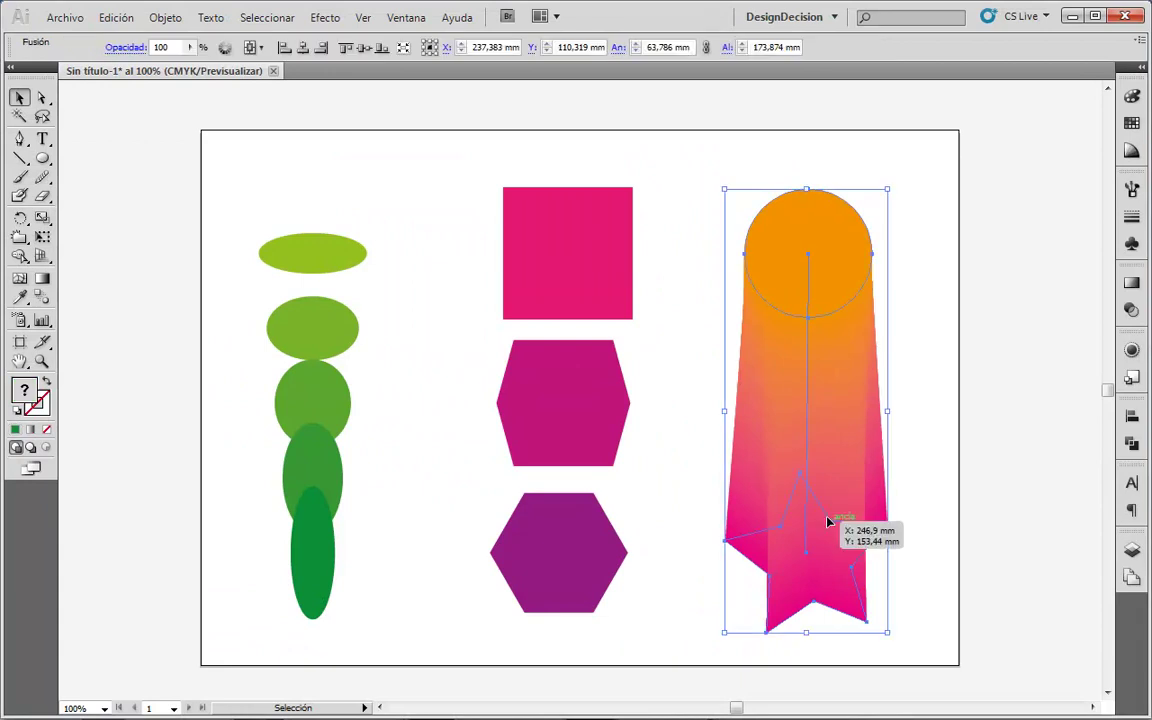
double_click(825, 514)
- Drag the star up-left, then drop it back slightly right of its original position
click(826, 514)
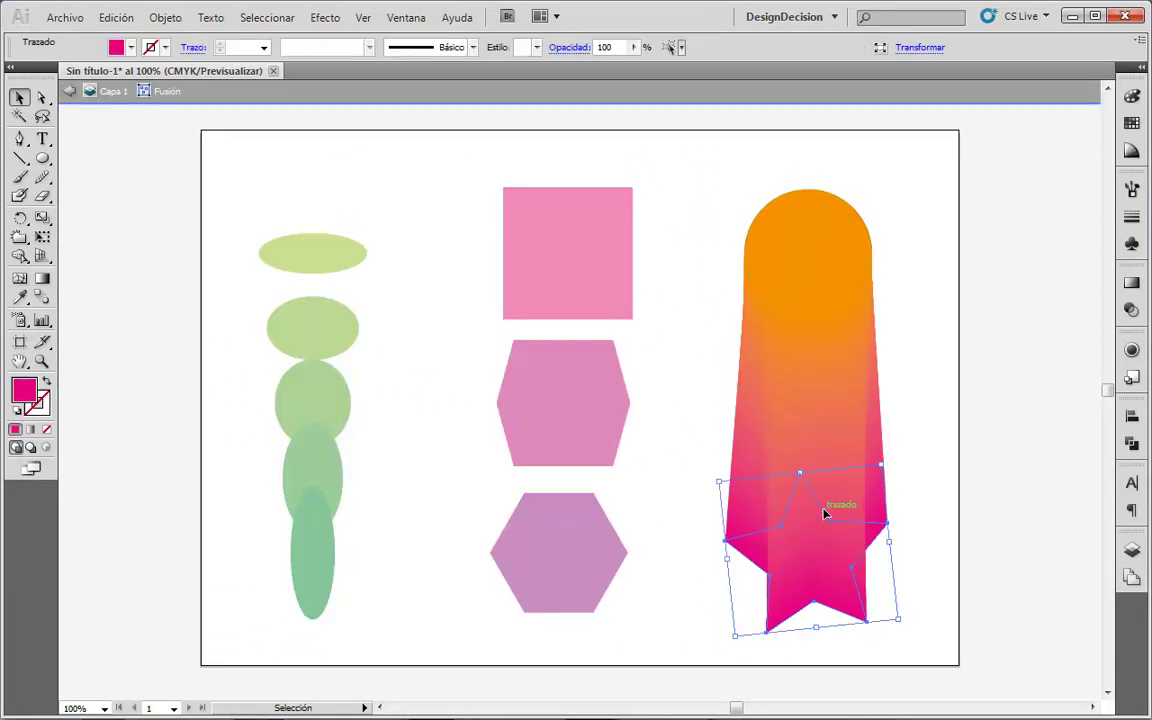
mouse_move(838, 541)
mouse_down()
mouse_move(945, 335)
mouse_move(738, 324)
mouse_move(670, 268)
mouse_move(812, 397)
mouse_move(957, 327)
mouse_move(862, 245)
mouse_move(874, 489)
mouse_up()
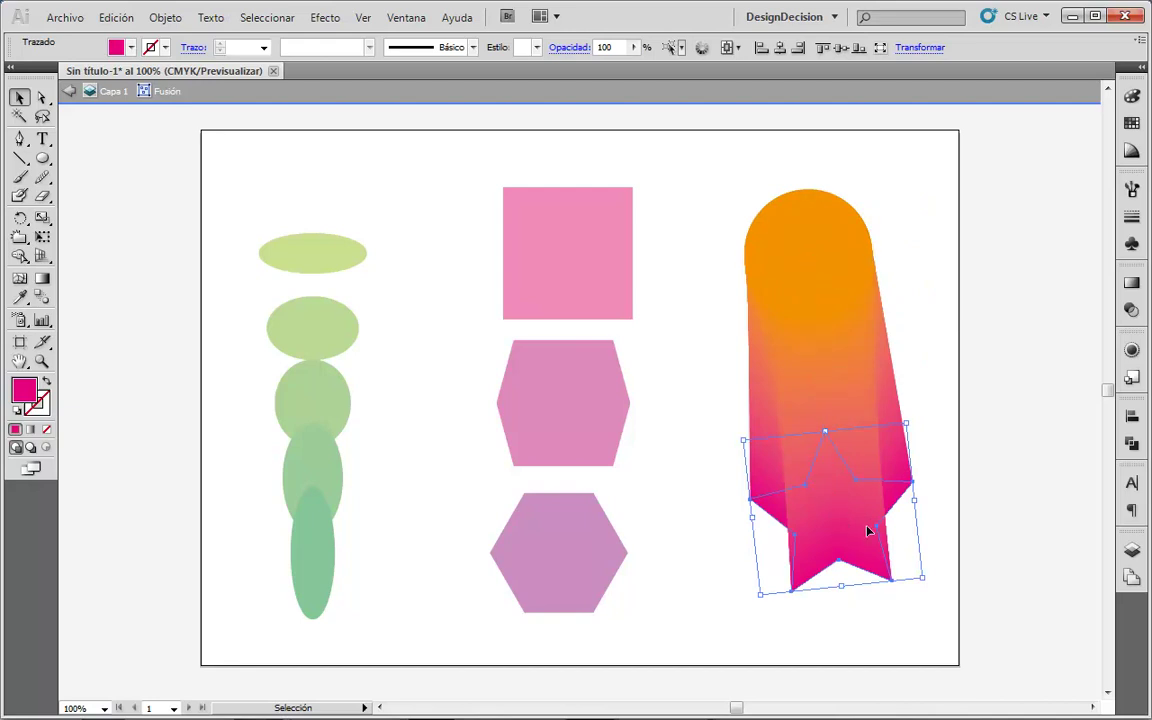
mouse_move(868, 531)
mouse_down()
mouse_move(848, 543)
mouse_move(812, 522)
mouse_up()
- Add an anchor midway along the blend spine and pull it right into a chevron
click(808, 366)
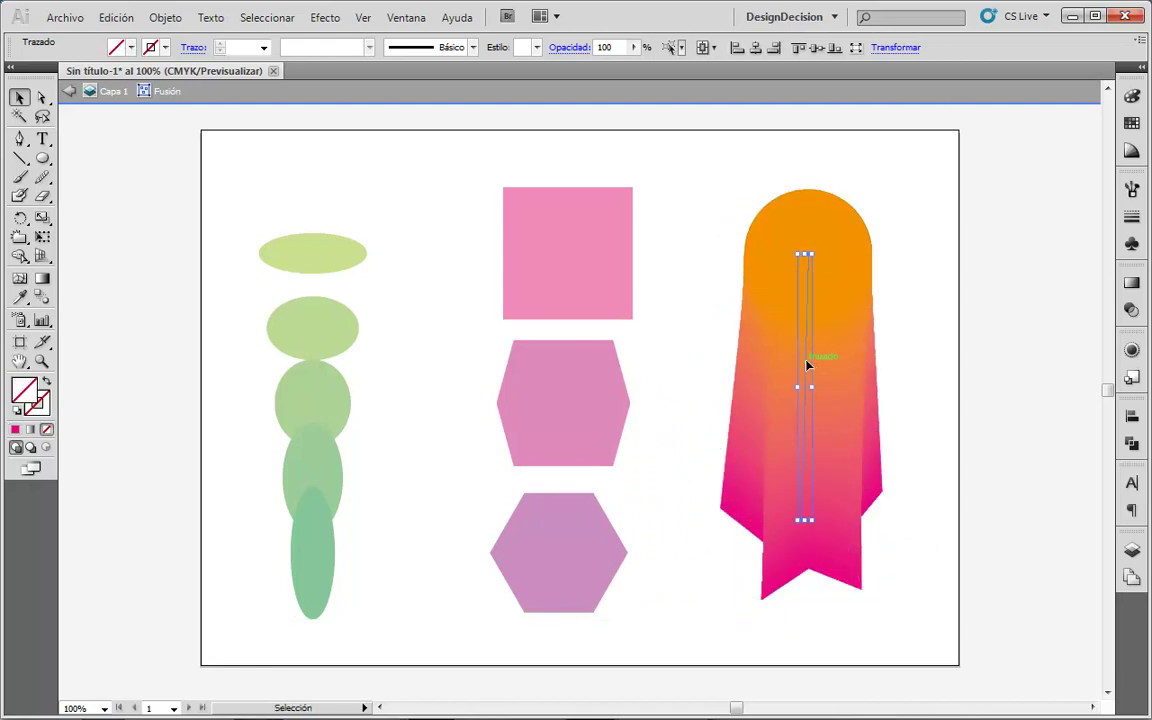
click(19, 140)
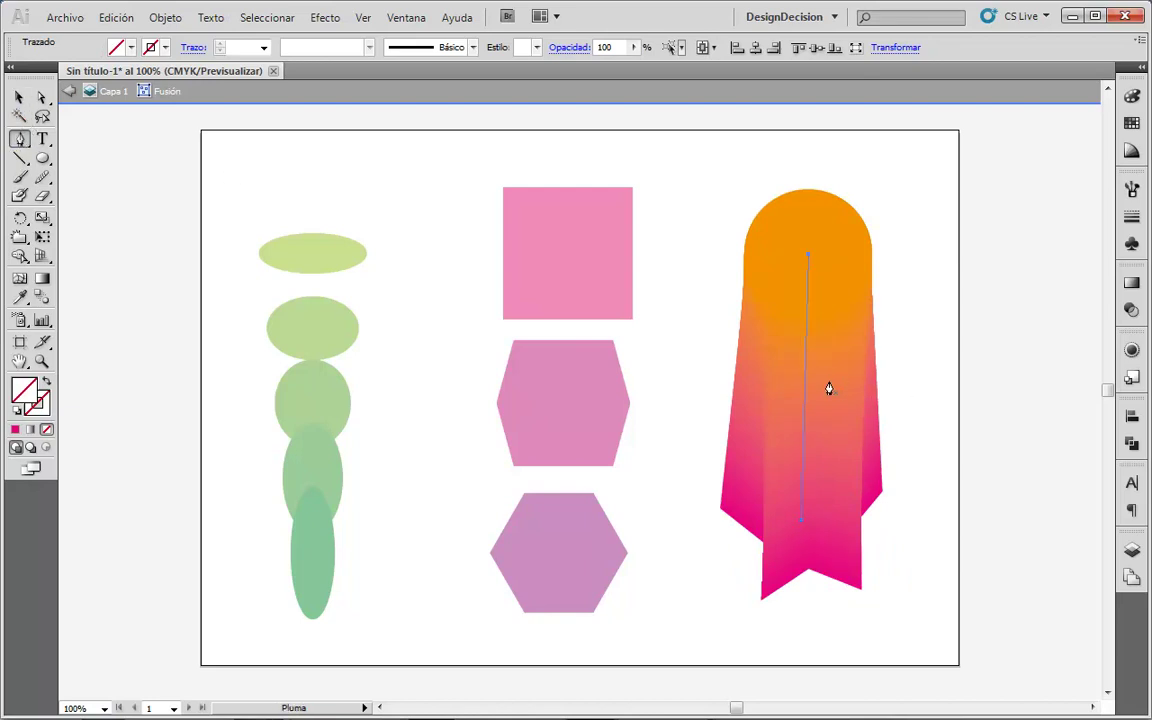
click(806, 380)
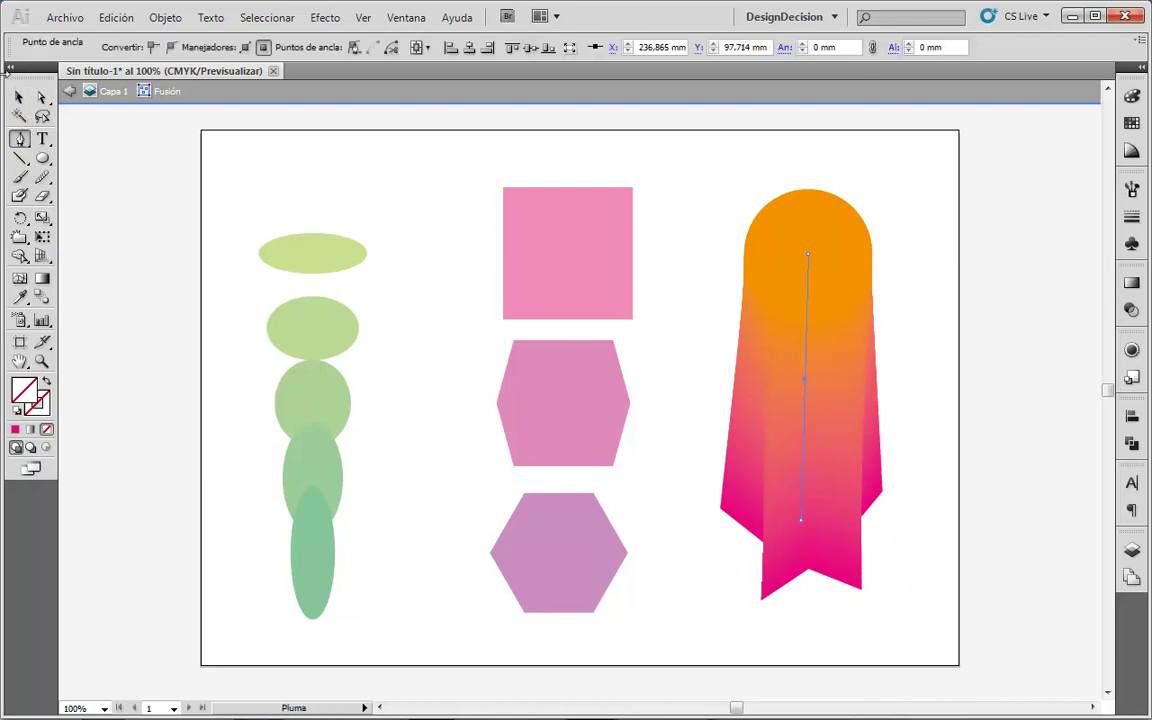
click(42, 99)
mouse_move(805, 379)
mouse_down()
mouse_move(912, 397)
mouse_move(771, 399)
mouse_move(876, 374)
mouse_up()
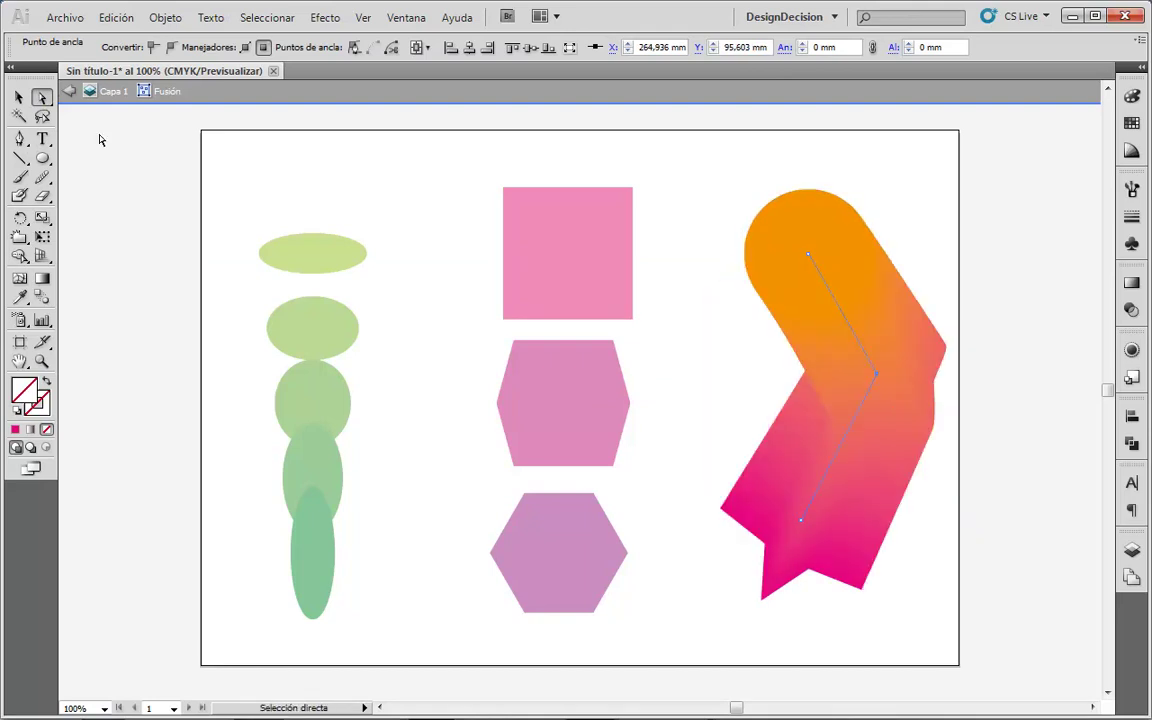
click(42, 177)
drag(44, 184, 76, 167)
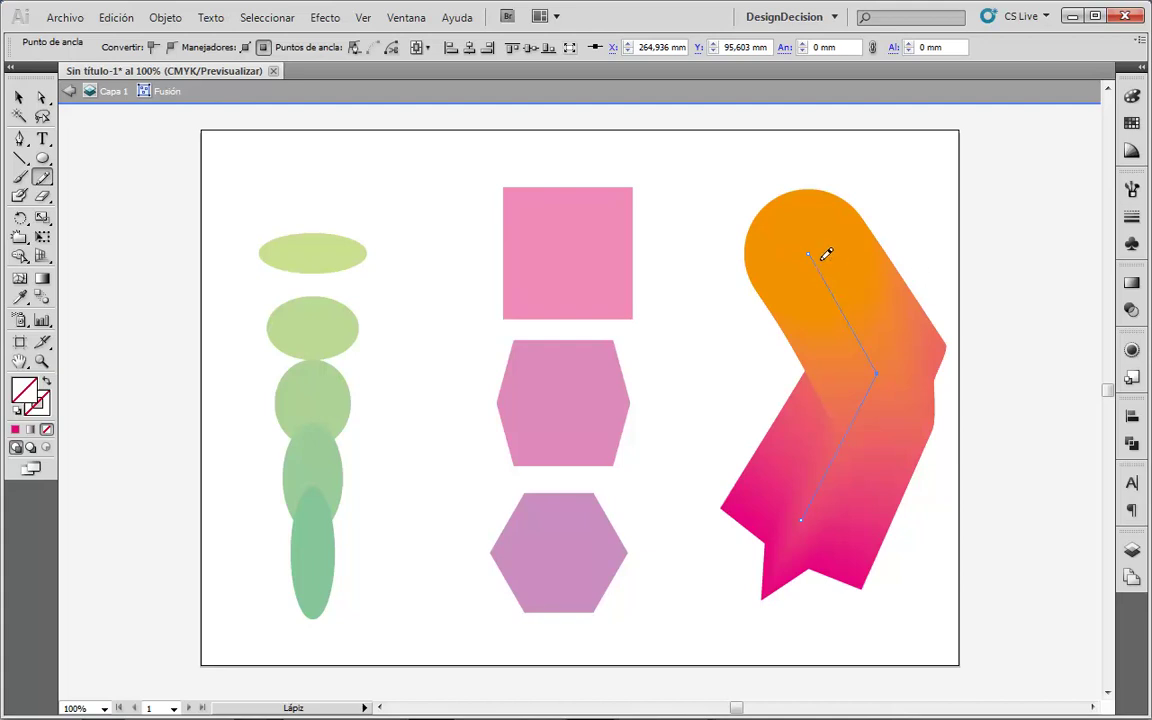
- Redraw the blend spine with the Pencil as a near-vertical line, undoing failed attempts, then deselect
double_click(42, 177)
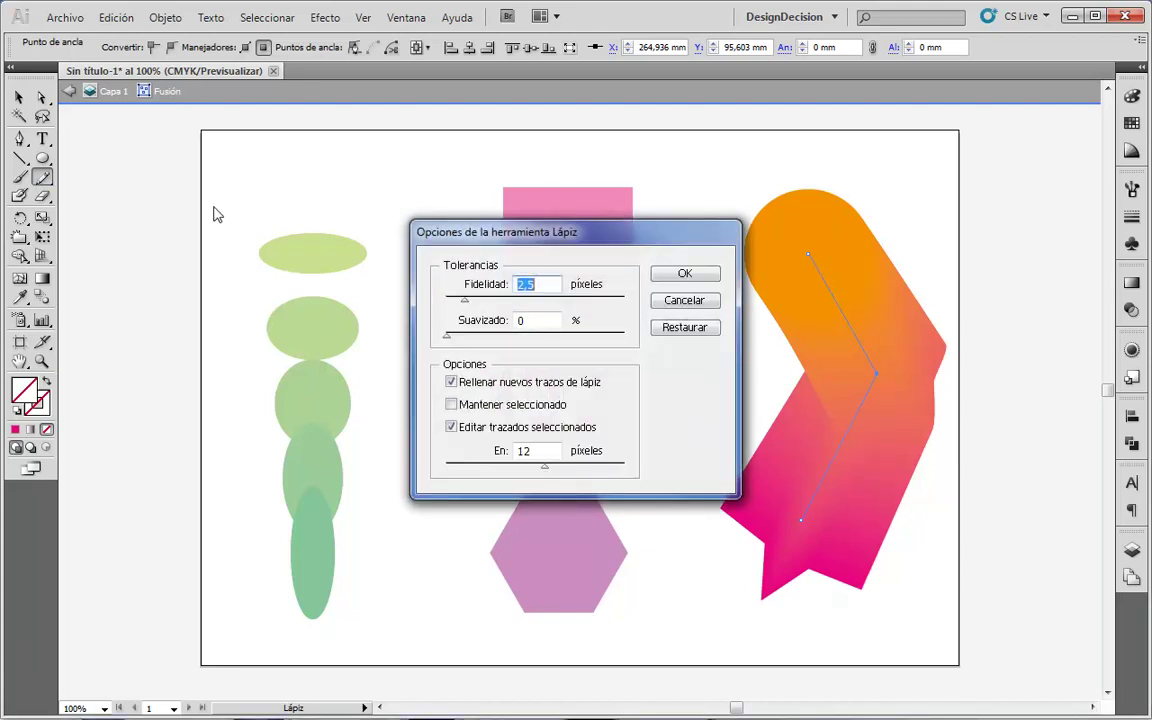
click(683, 273)
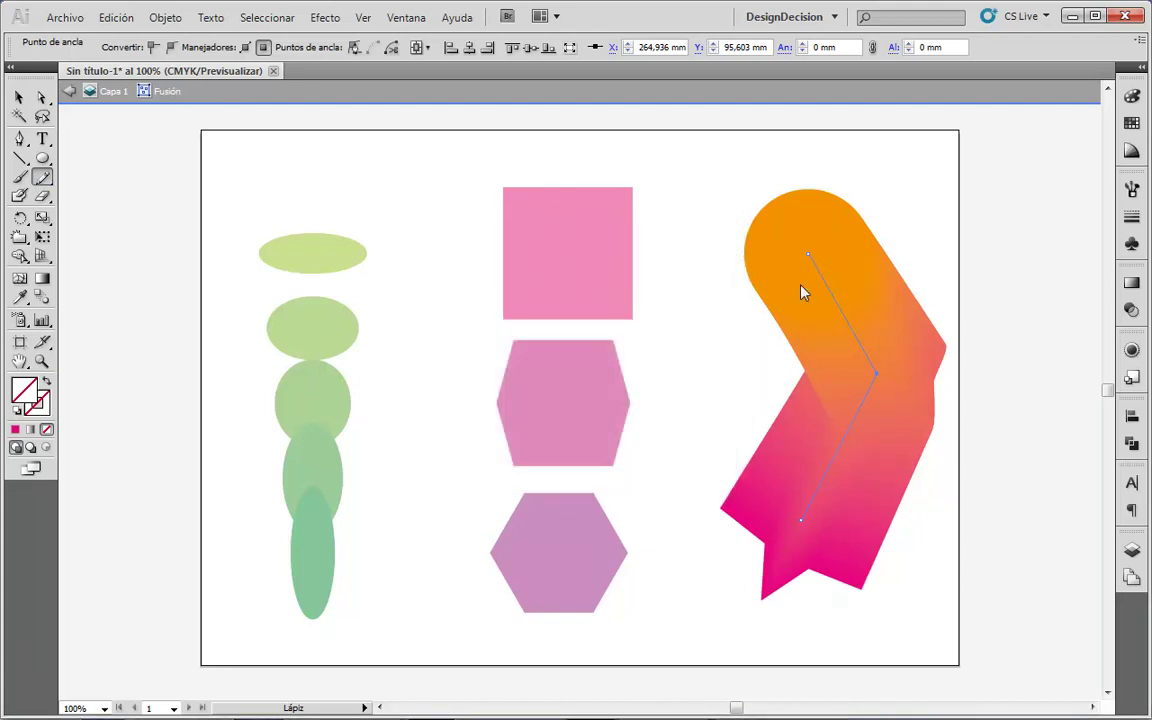
drag(808, 252, 830, 505)
mouse_move(848, 300)
mouse_down()
mouse_move(952, 400)
mouse_move(787, 362)
mouse_up()
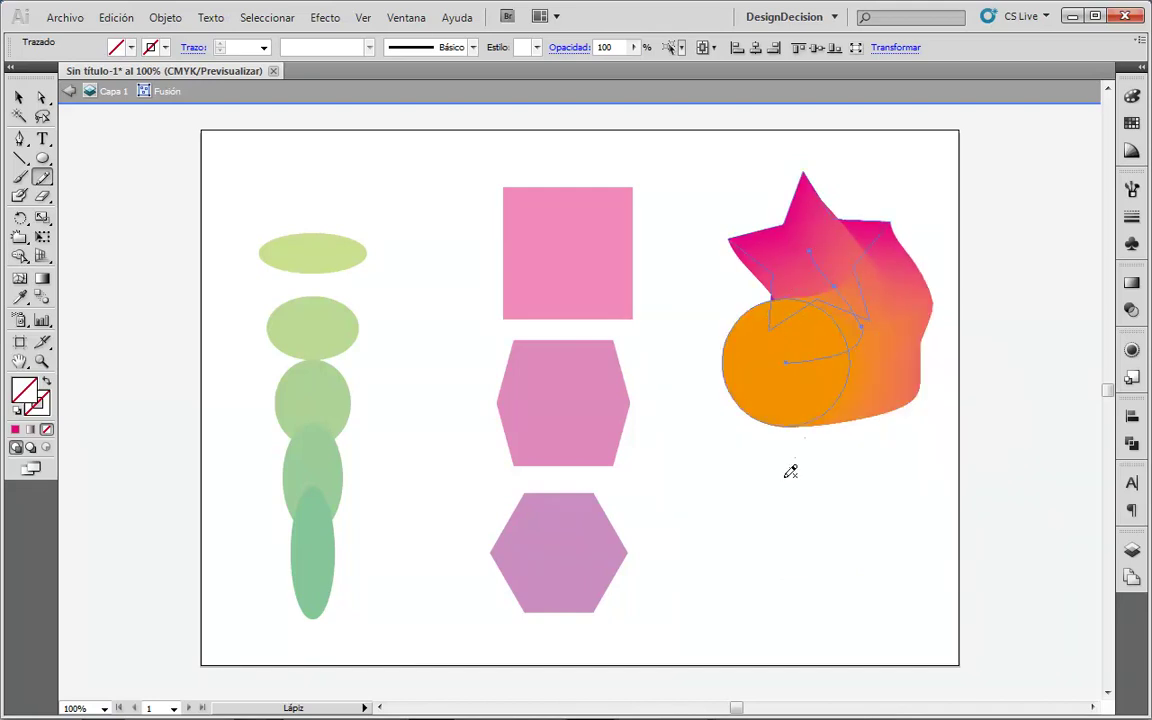
key(ctrl+z)
key(ctrl+shift+z)
drag(820, 452, 814, 458)
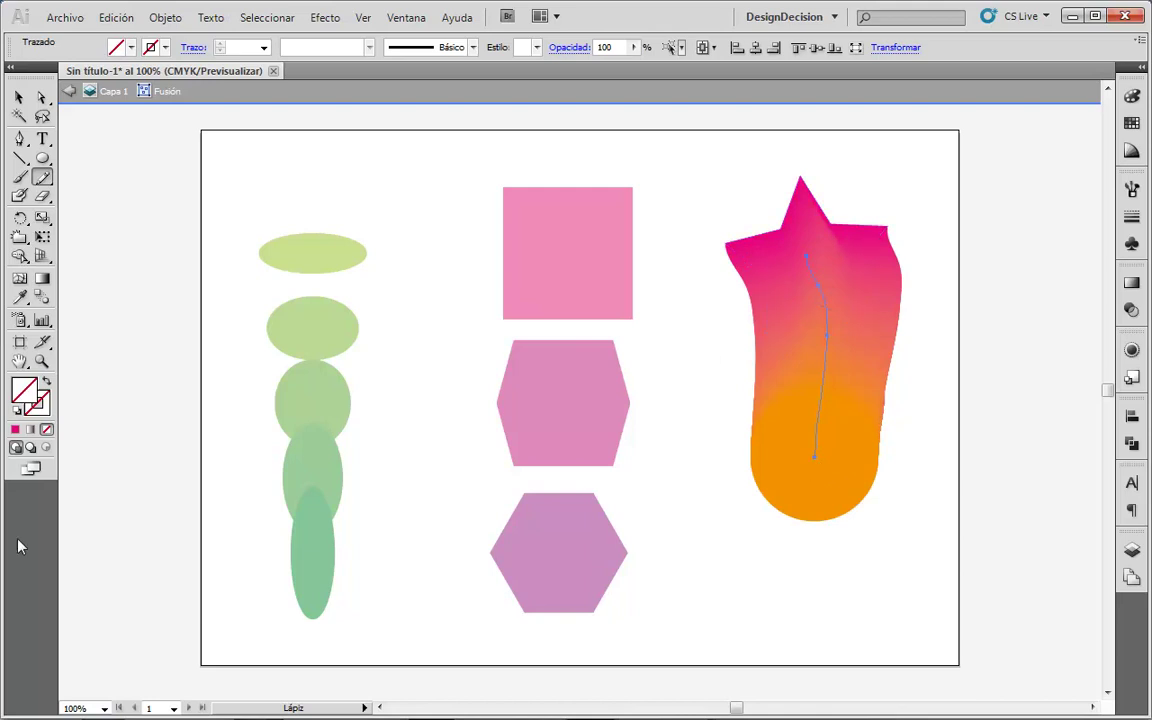
click(19, 98)
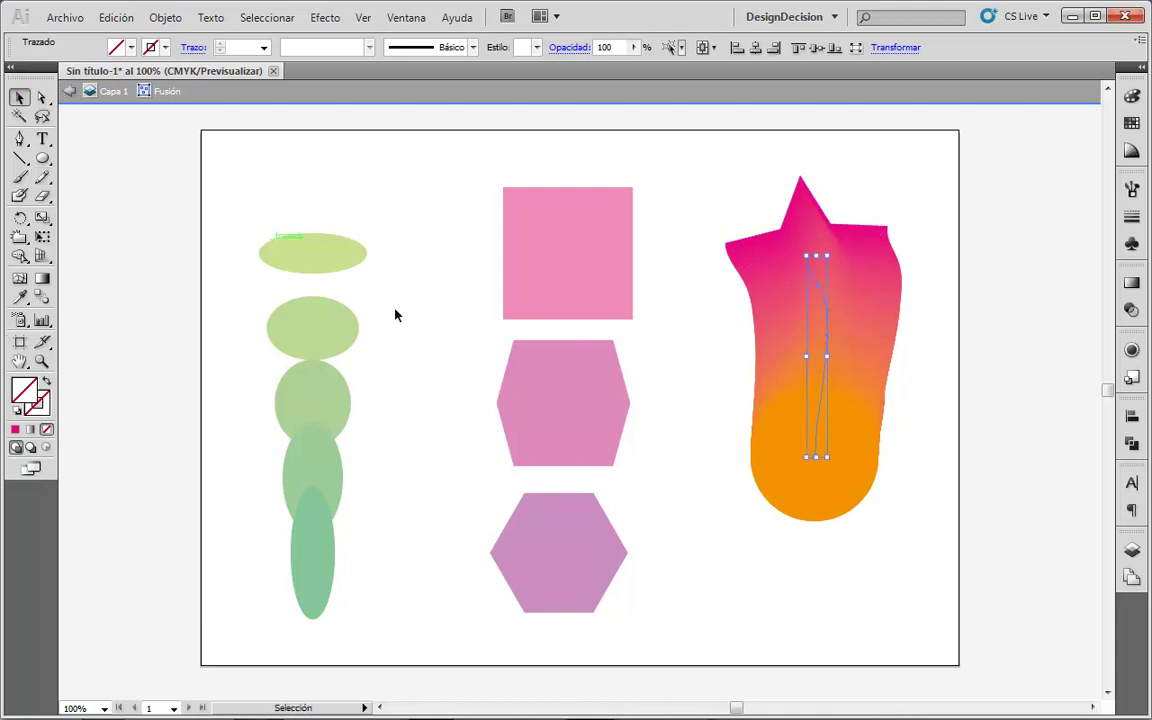
click(784, 557)
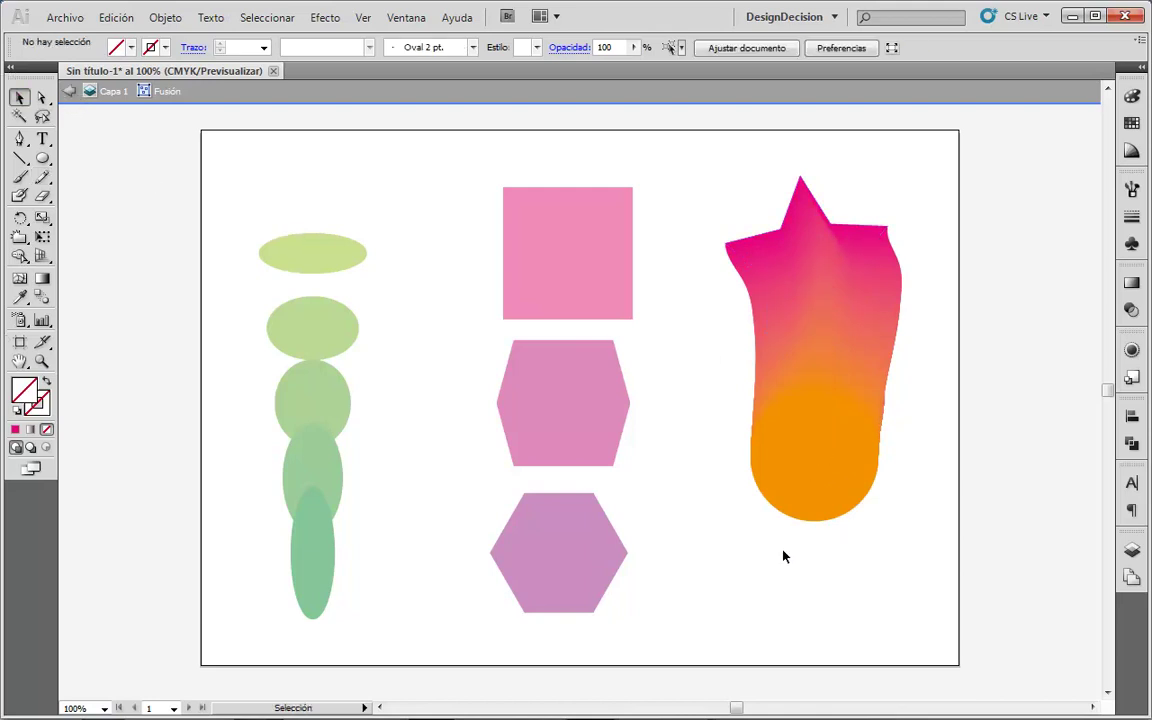
- Exit isolation mode and release the circle-to-star blend with Objeto > Fusión > Soltar
click(70, 92)
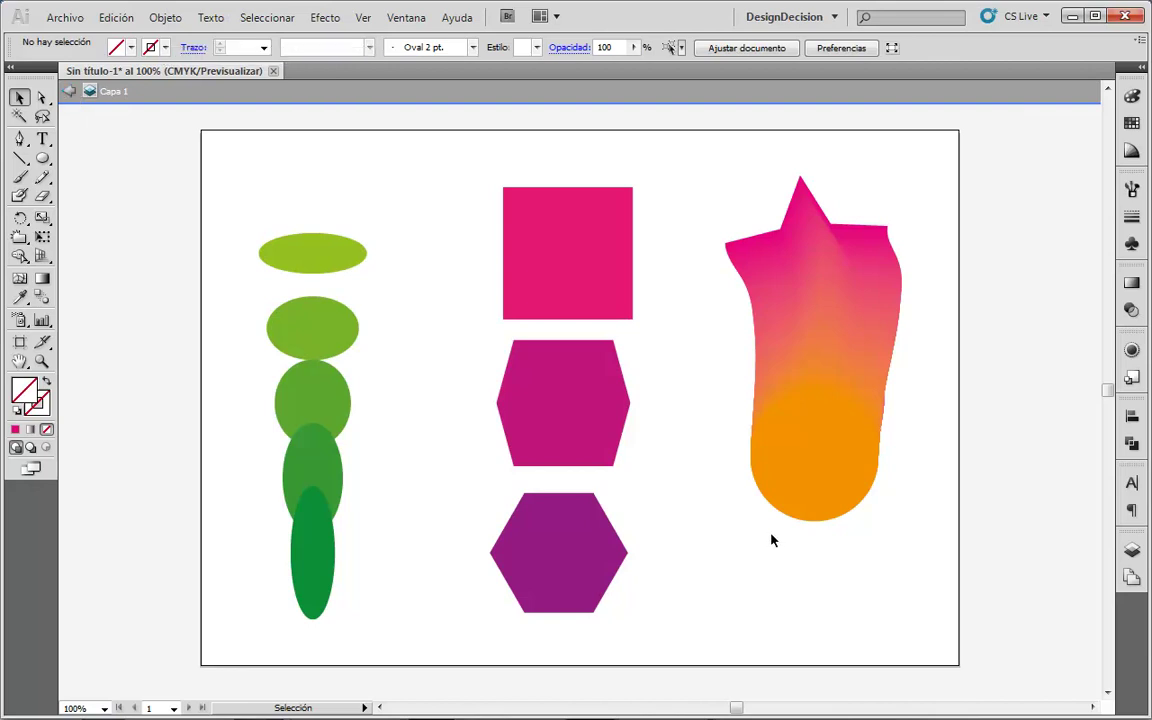
click(800, 347)
click(177, 22)
mouse_move(190, 403)
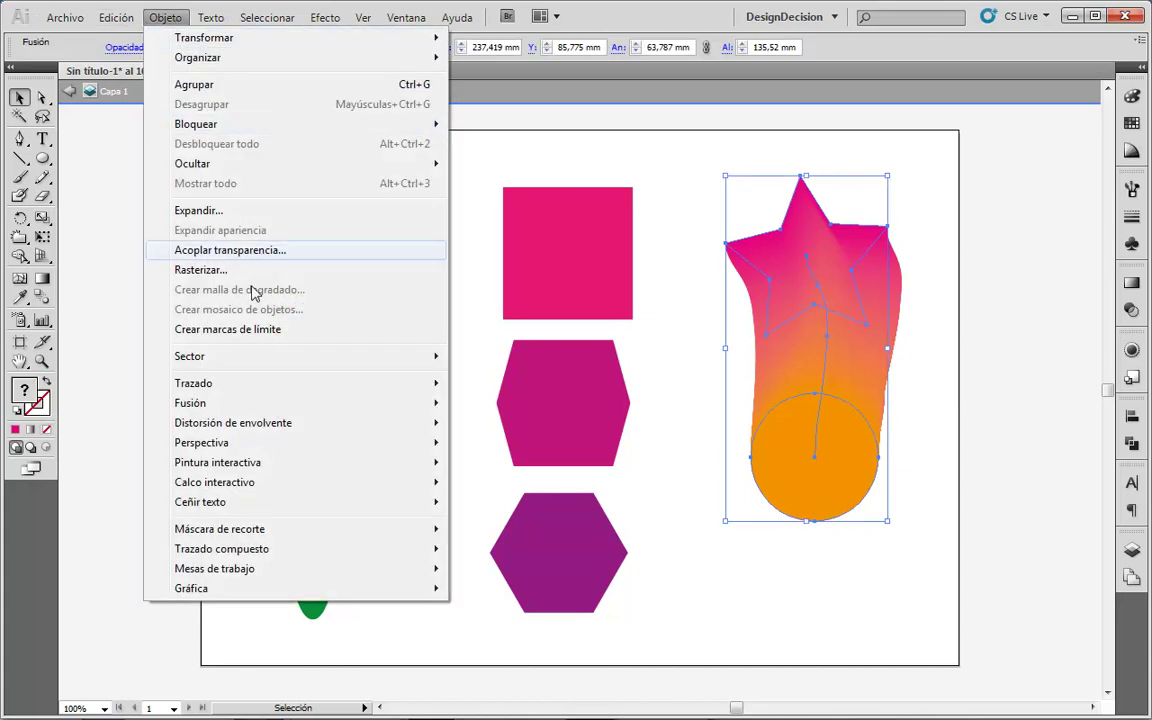
click(531, 423)
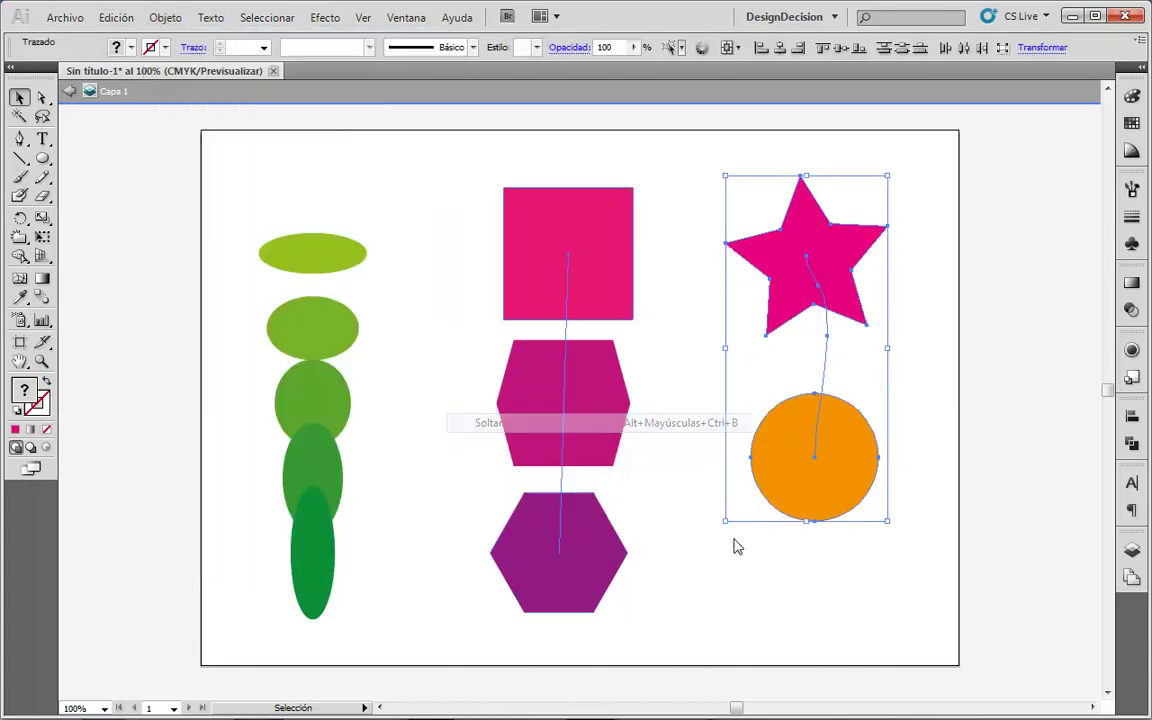
- Drag the released orange circle down to the lower right of the page
click(735, 545)
drag(797, 342, 883, 380)
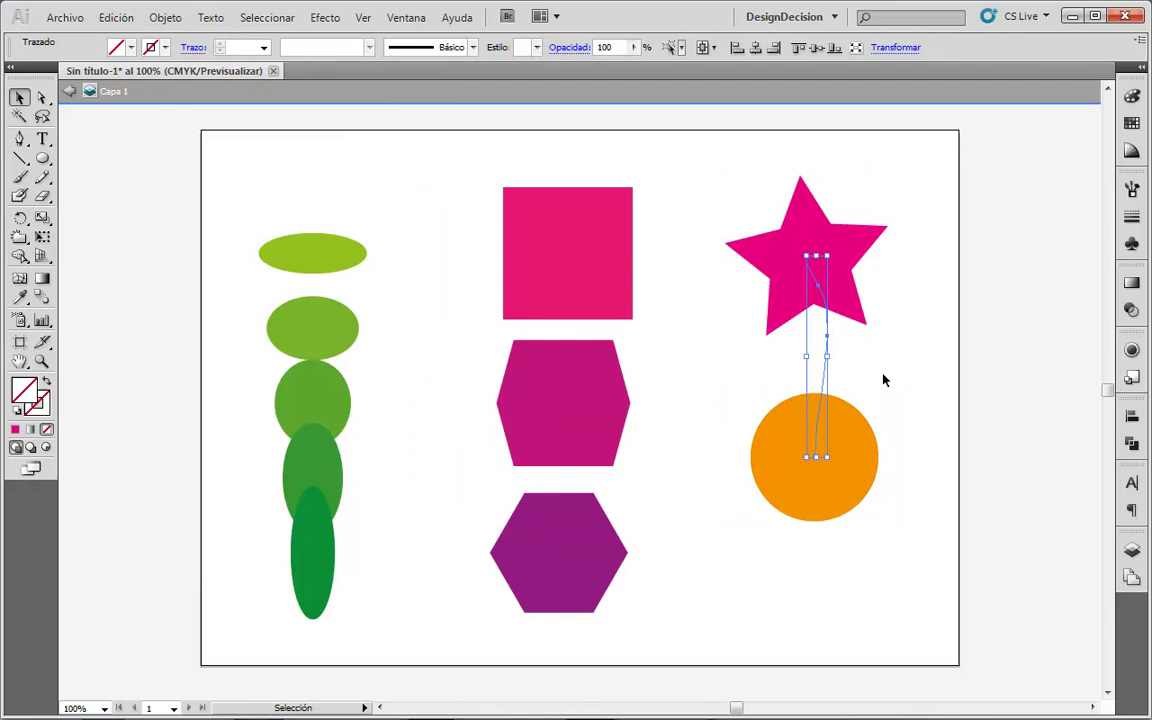
click(884, 379)
mouse_move(779, 454)
mouse_down()
mouse_move(858, 575)
mouse_move(788, 575)
mouse_up()
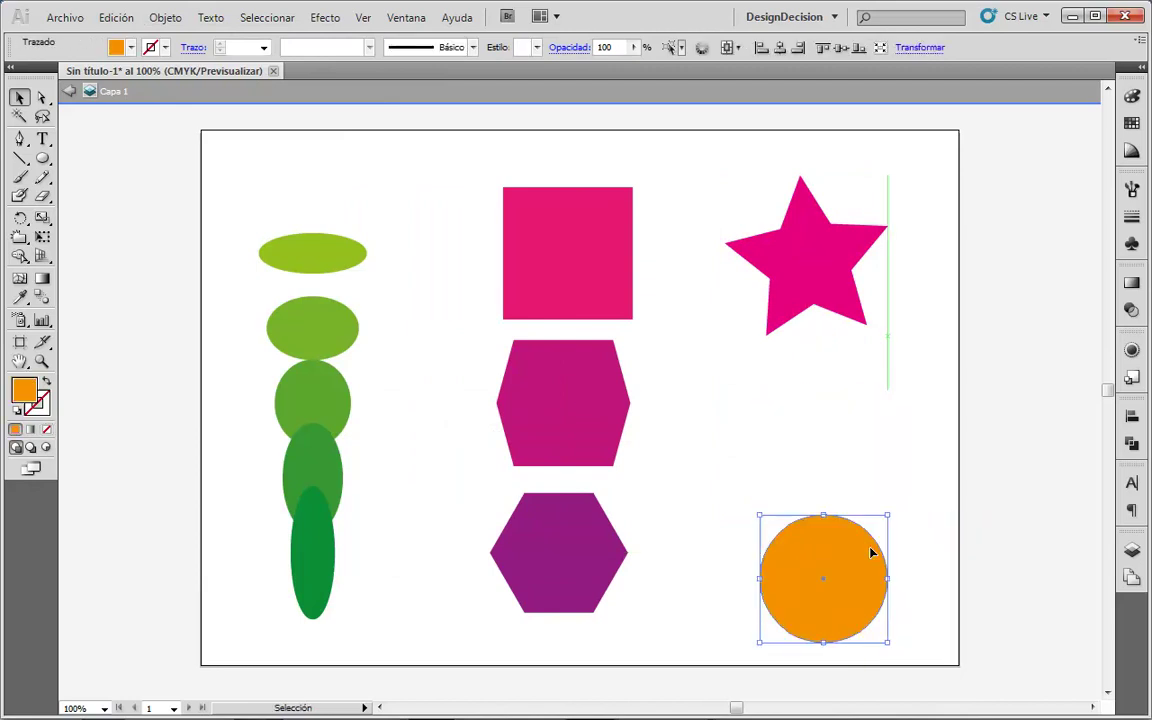
- Draw an S-curve Pen path from the star's centre down to the orange circle
click(700, 490)
click(20, 138)
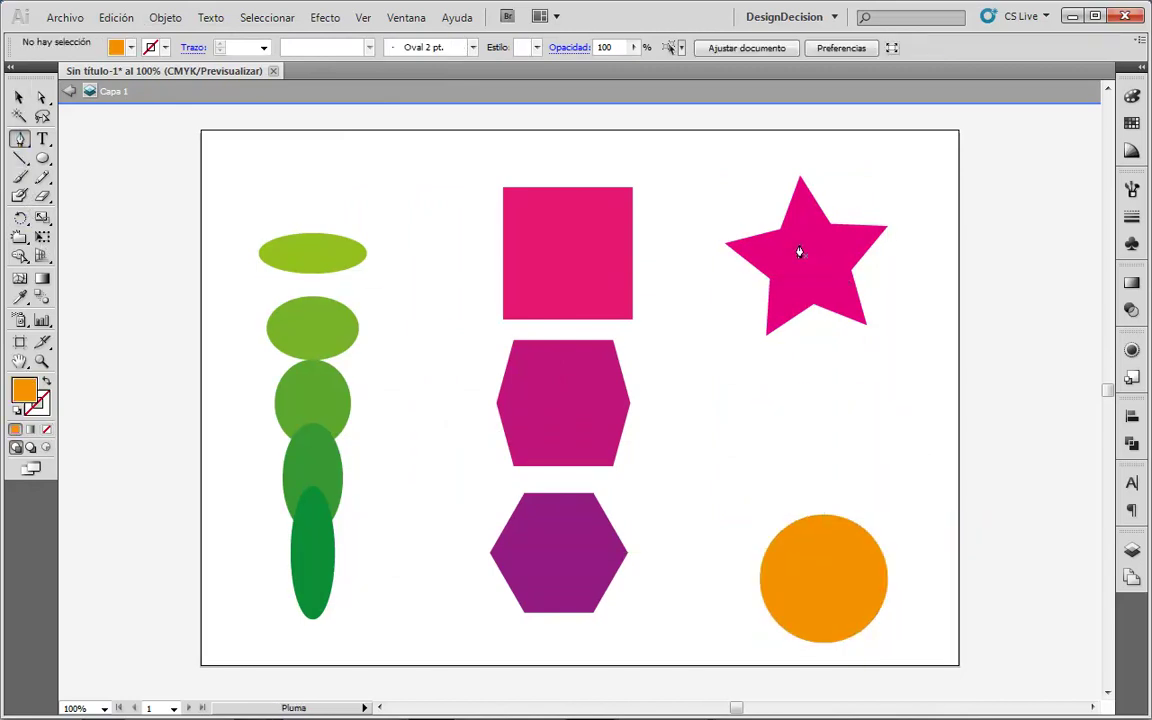
click(806, 258)
drag(920, 330, 927, 404)
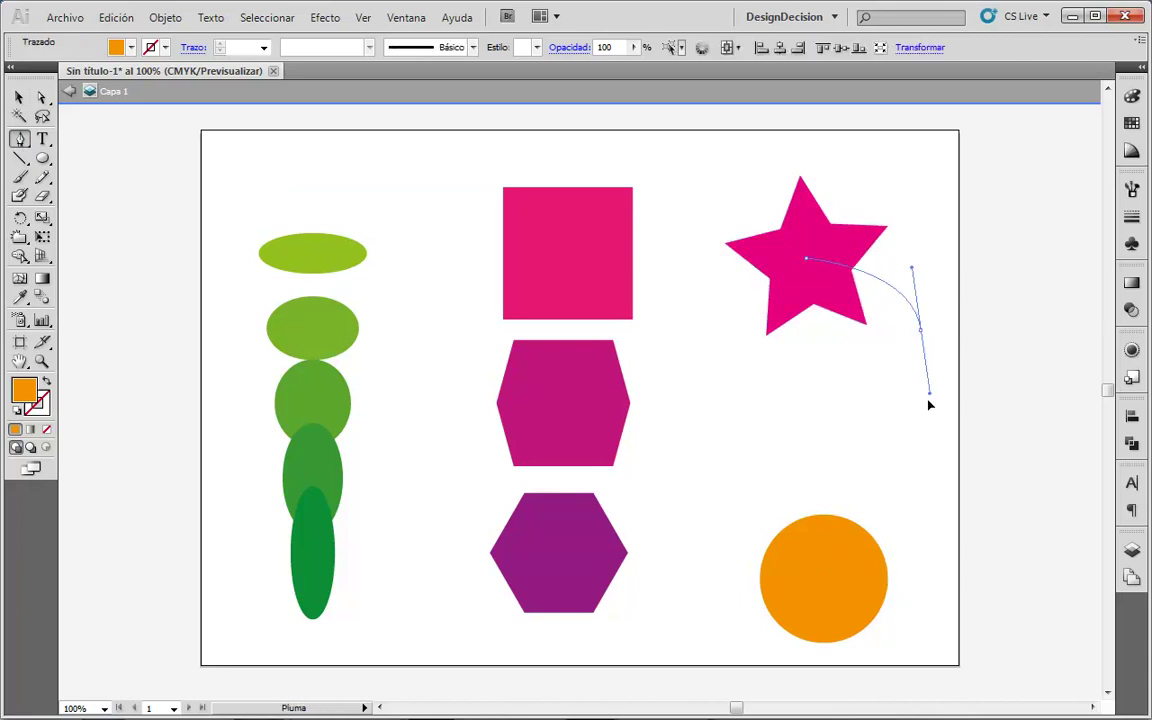
drag(787, 434, 770, 447)
drag(697, 513, 688, 568)
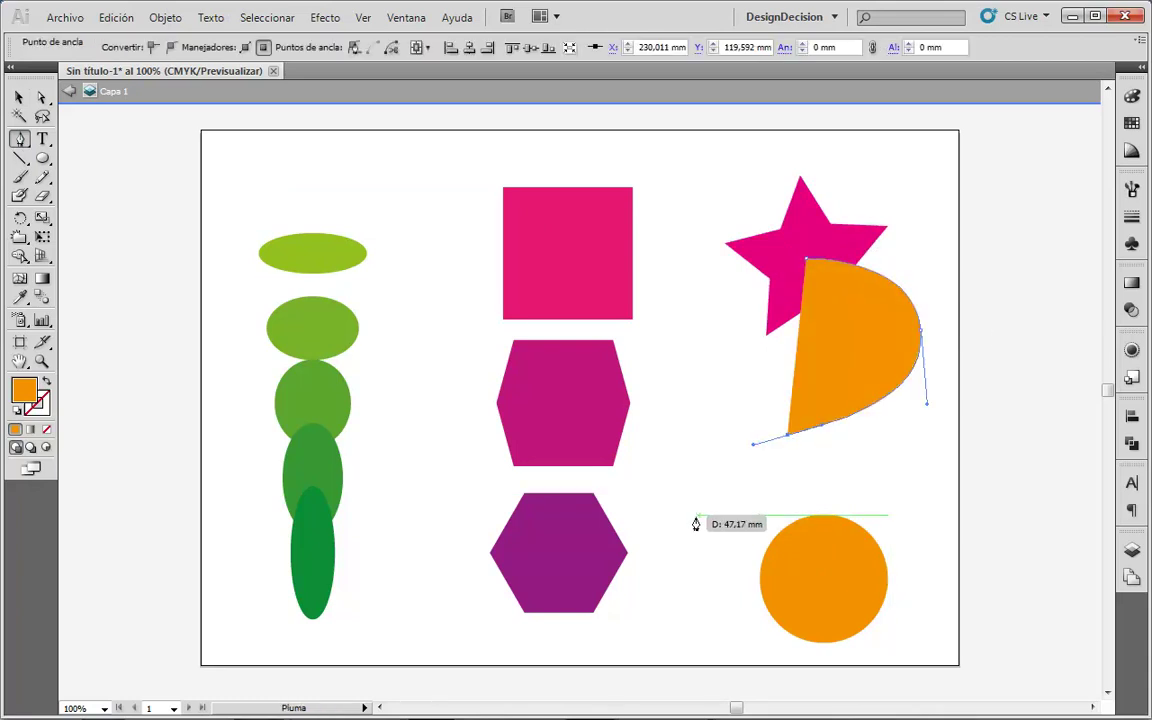
drag(835, 603, 887, 600)
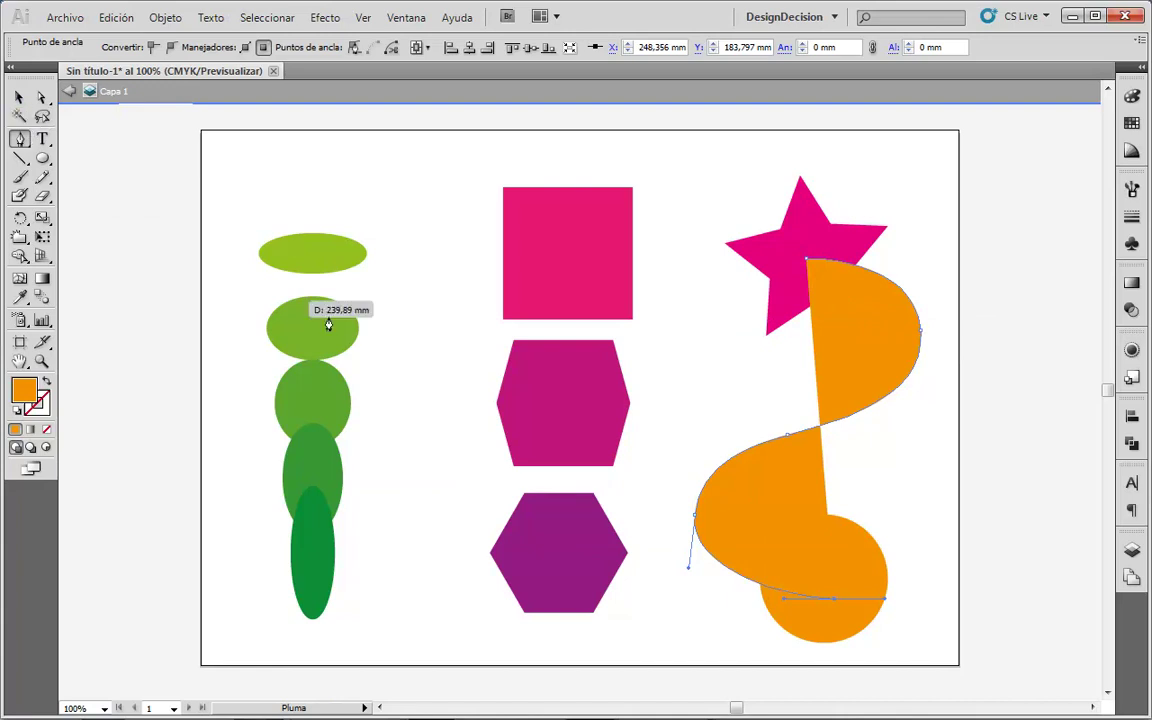
- Set the new S-path's fill to None and deselect it
click(18, 100)
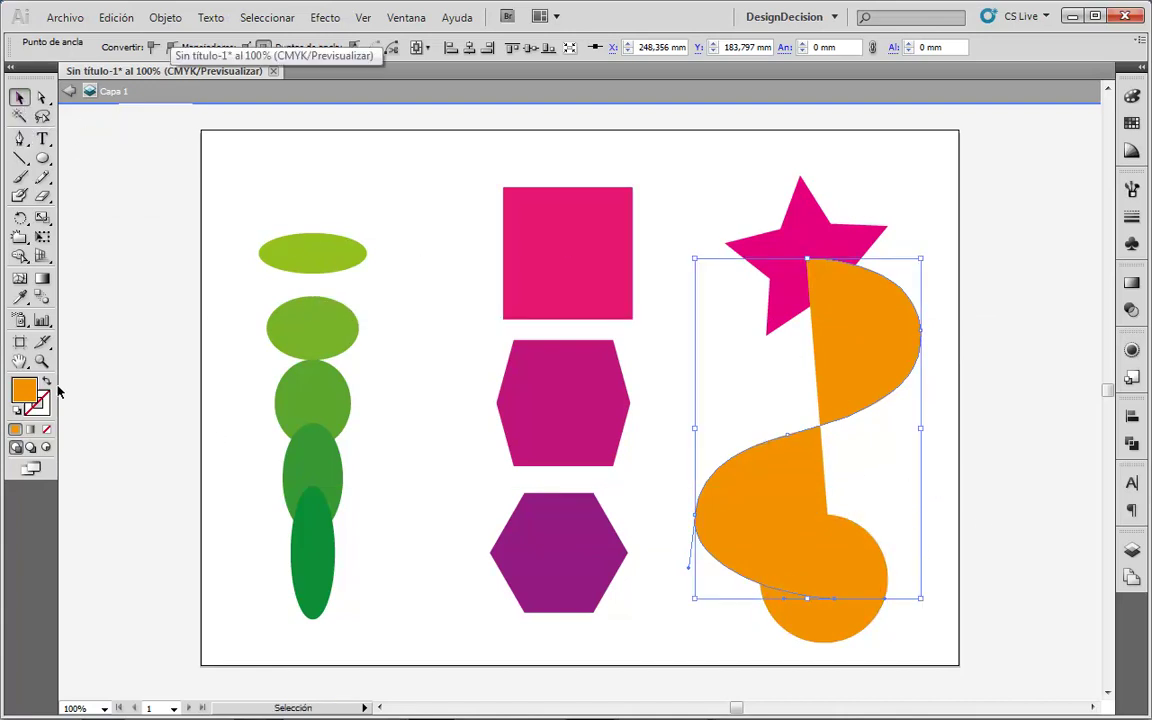
click(44, 431)
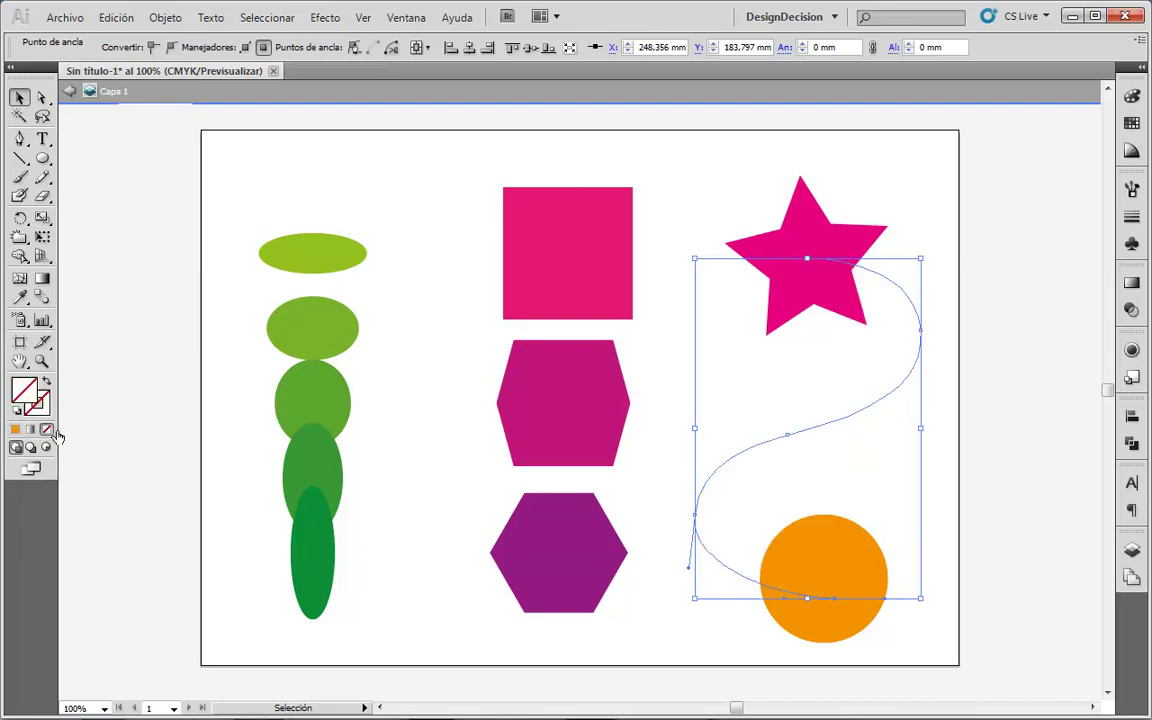
click(663, 386)
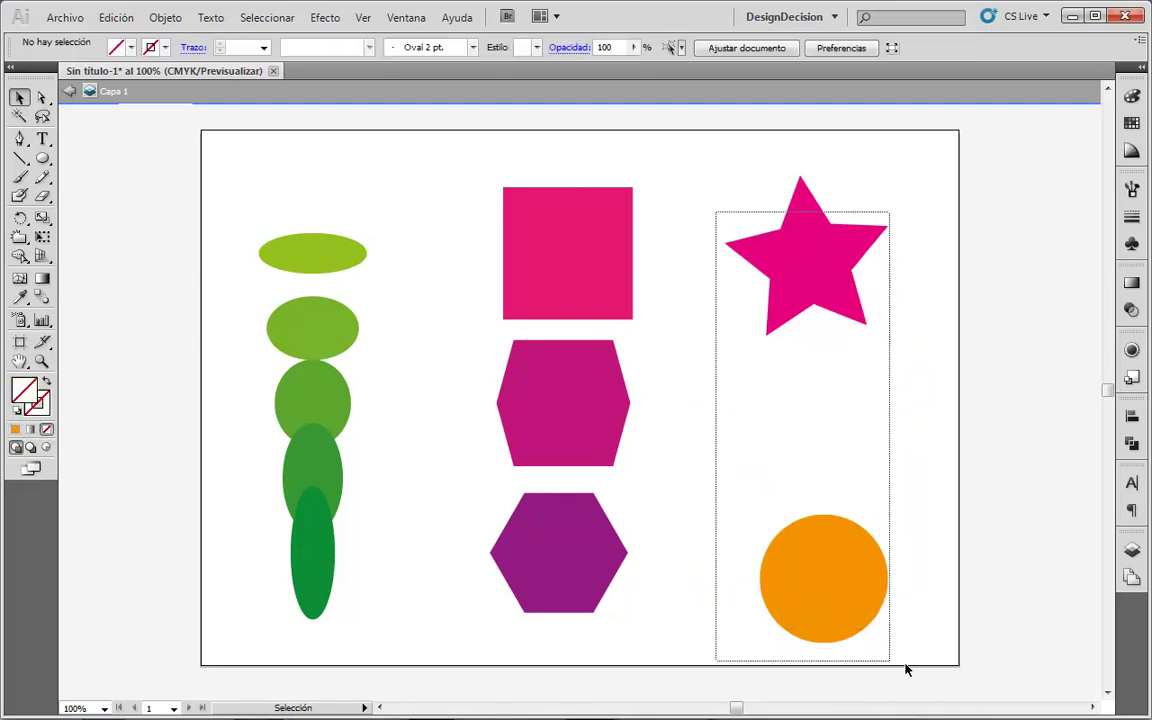
- Marquee-select star, circle and S-path, then apply Objeto > Fusión > Crear to blend along the curve
drag(716, 212, 910, 637)
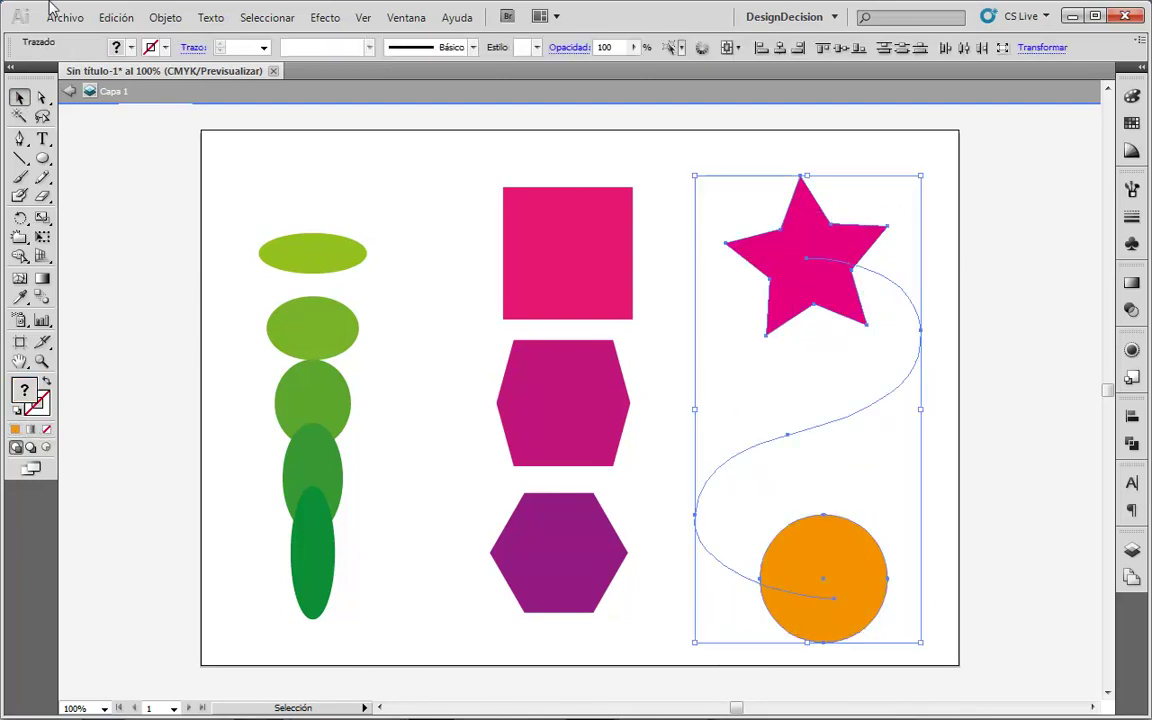
click(165, 18)
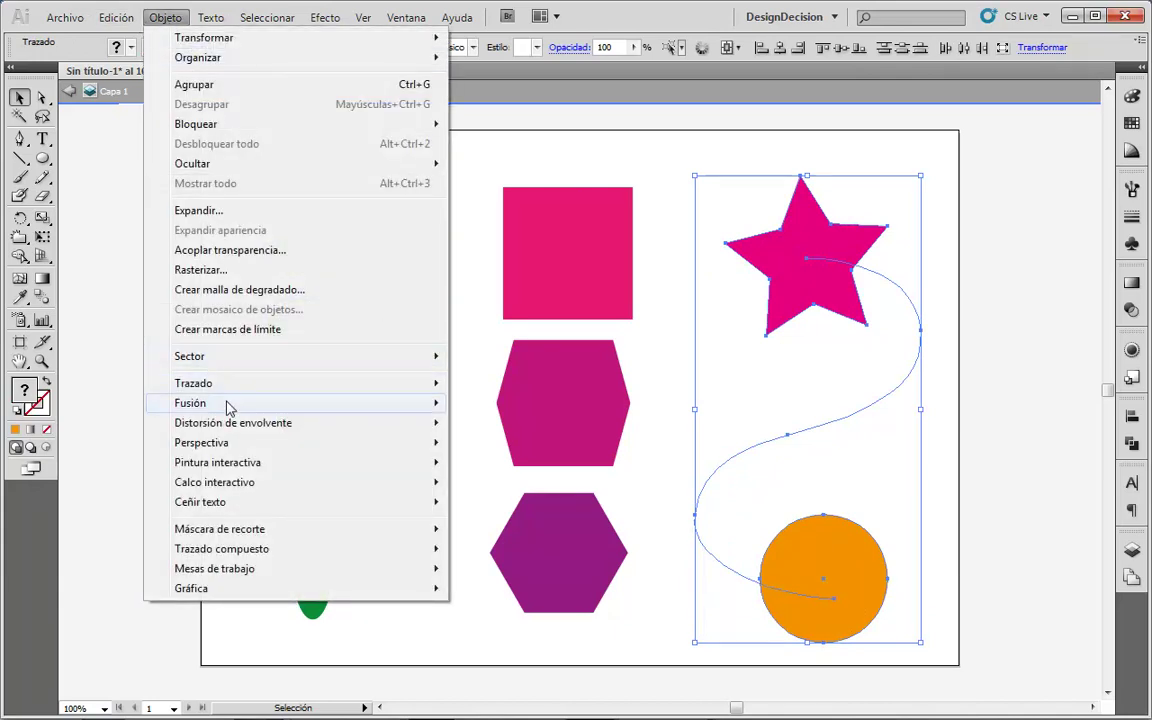
click(496, 407)
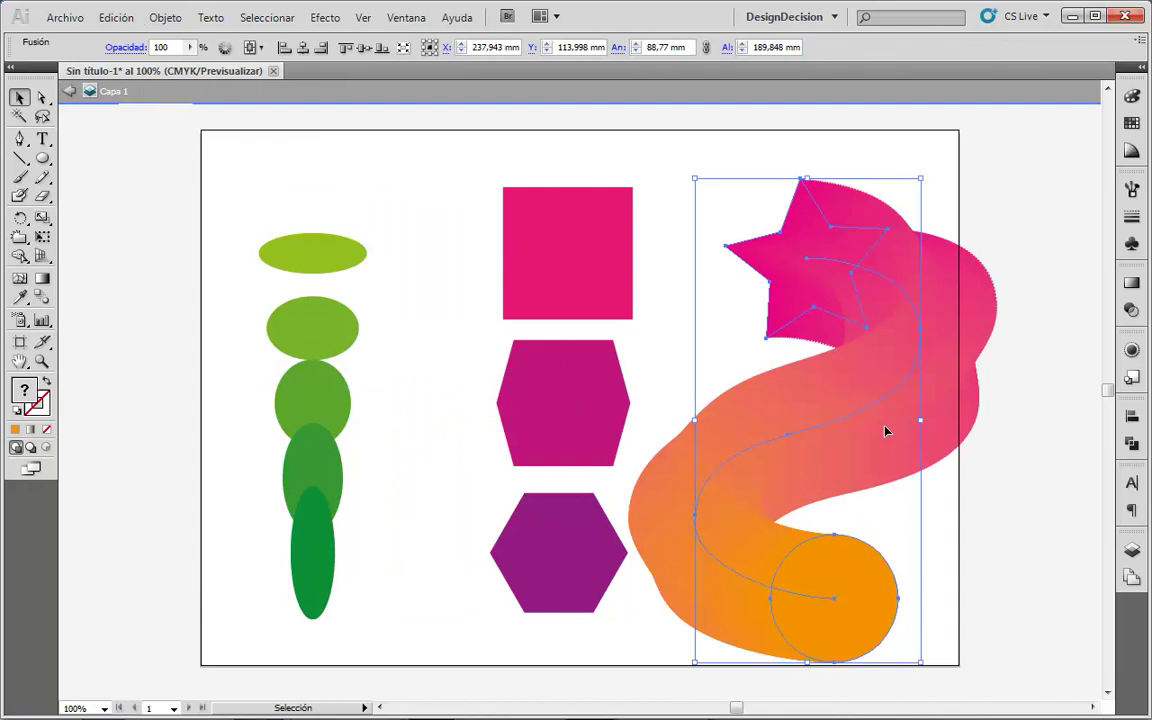
click(981, 516)
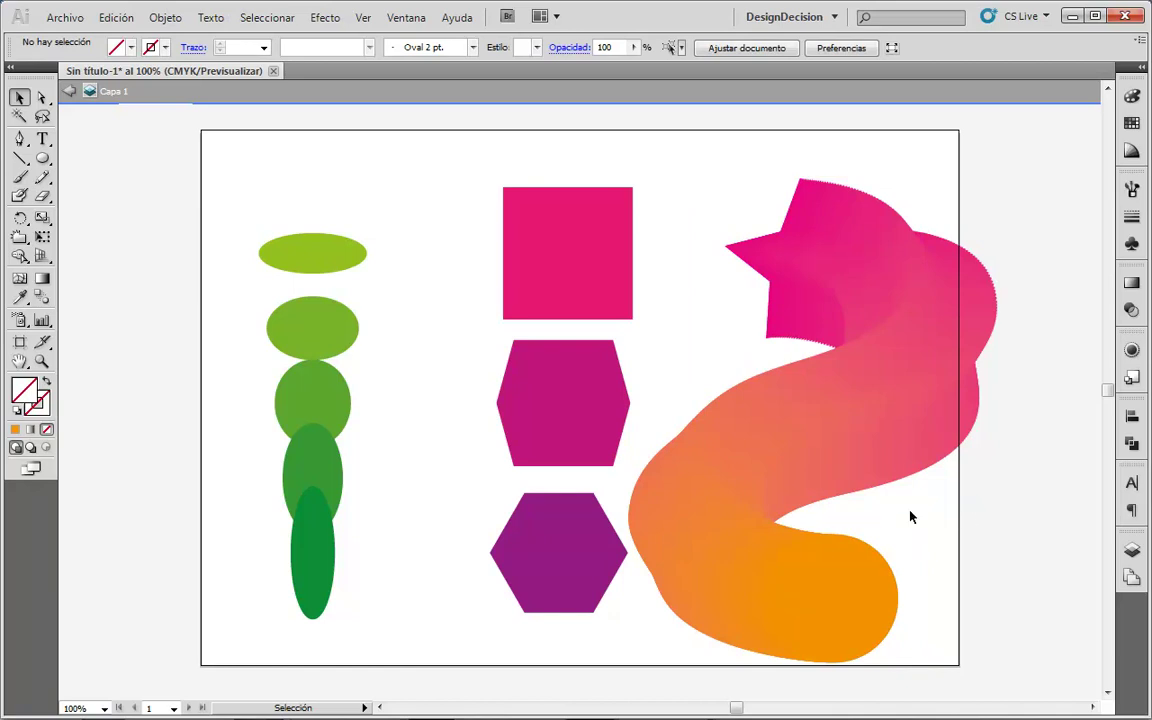
- Move the square-to-hexagon blend to the left
click(524, 254)
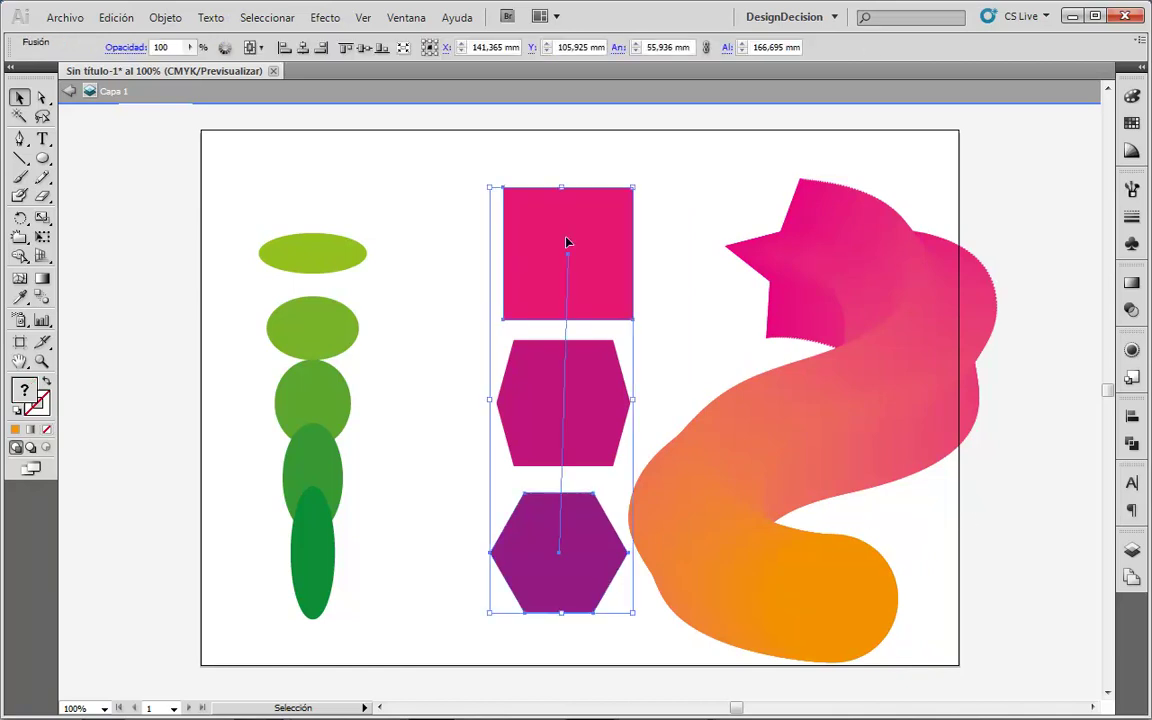
drag(584, 237, 536, 244)
click(728, 278)
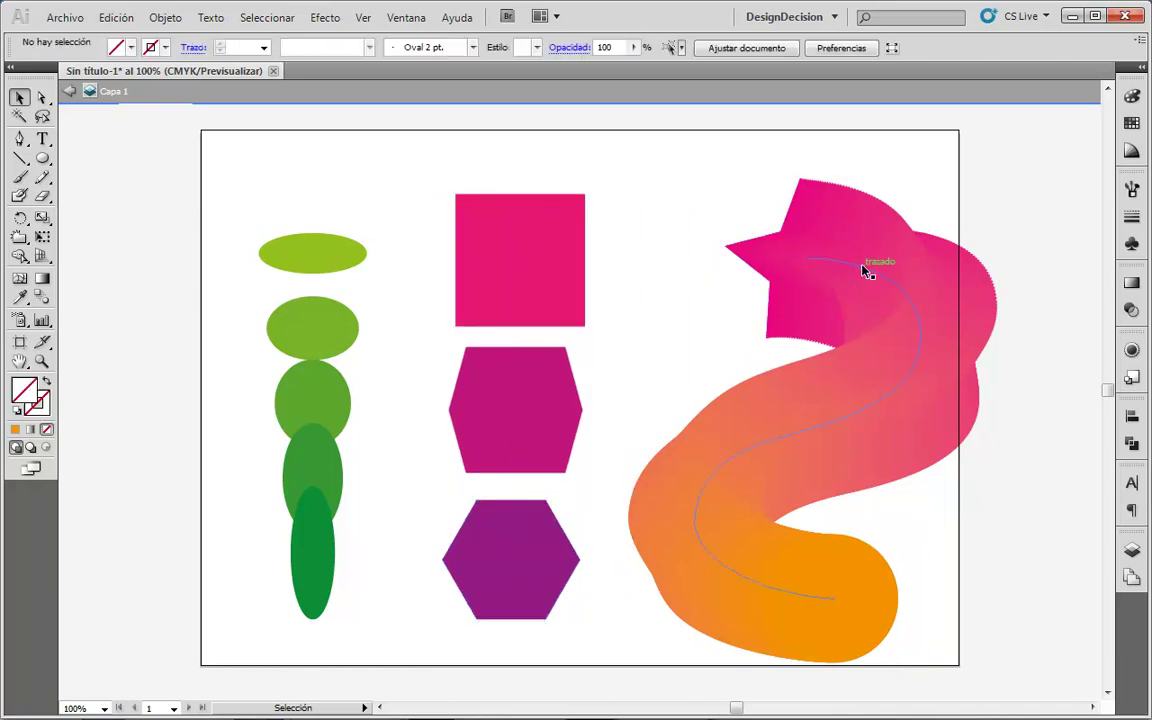
- Apply Invertir de frente a fondo to the circle-to-star blend, trying and undoing a spine tweak
click(818, 244)
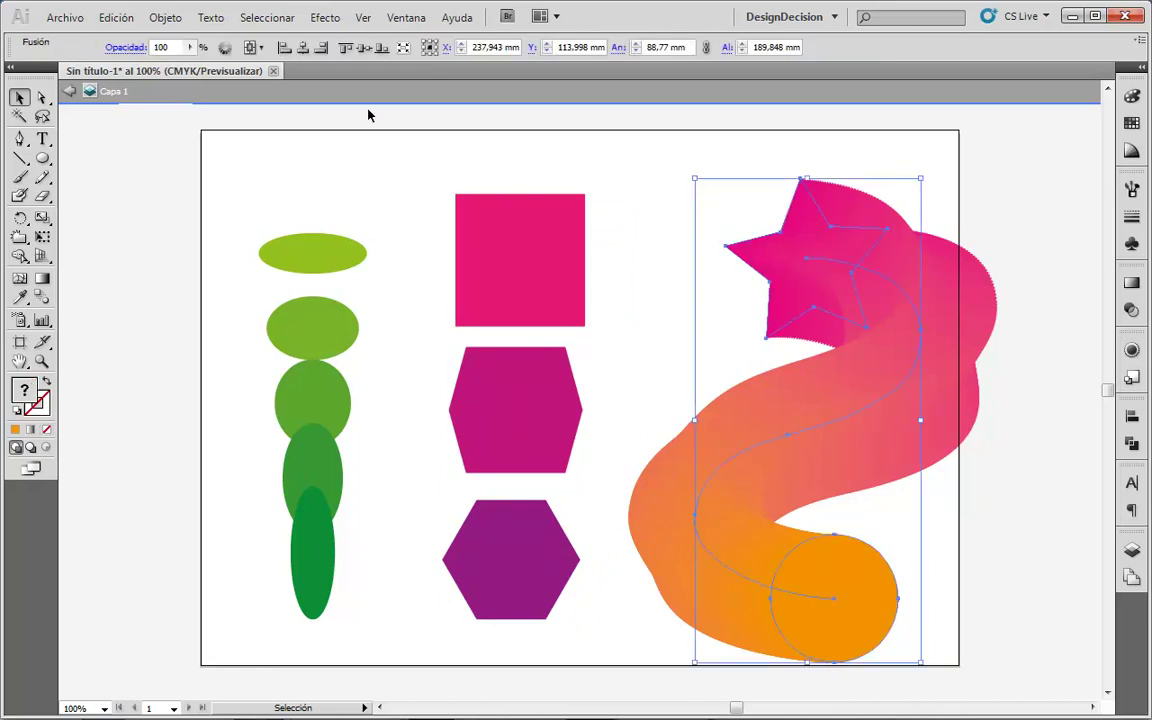
click(160, 18)
mouse_move(190, 403)
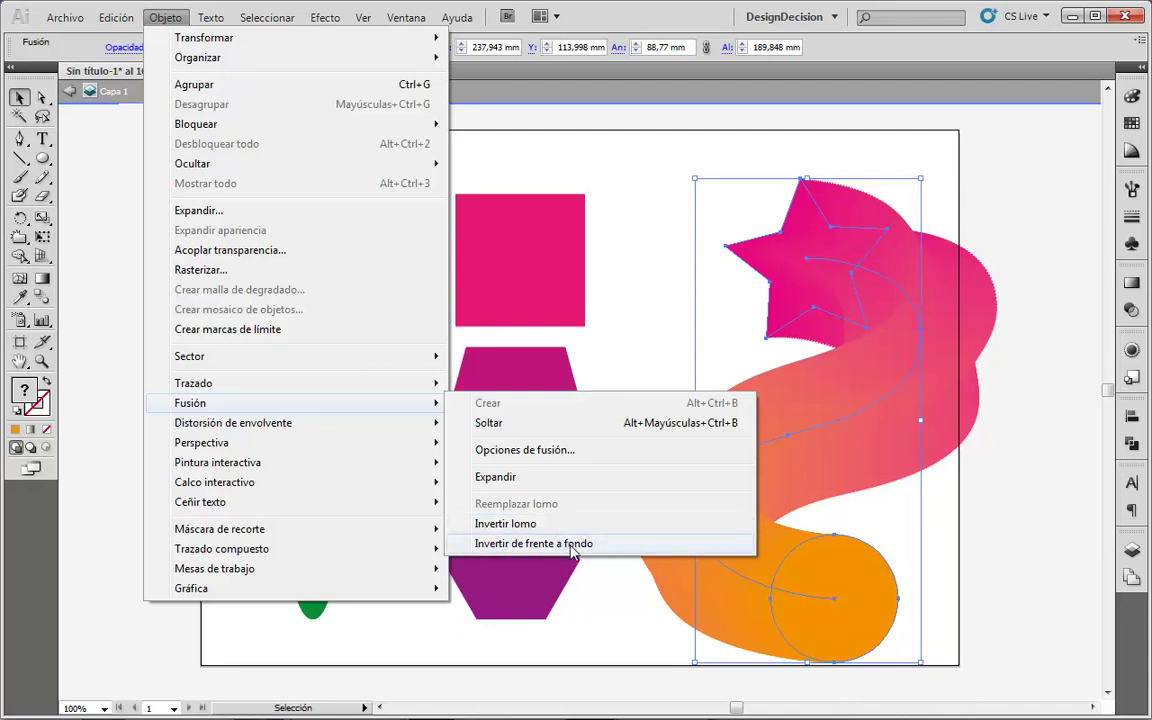
click(573, 545)
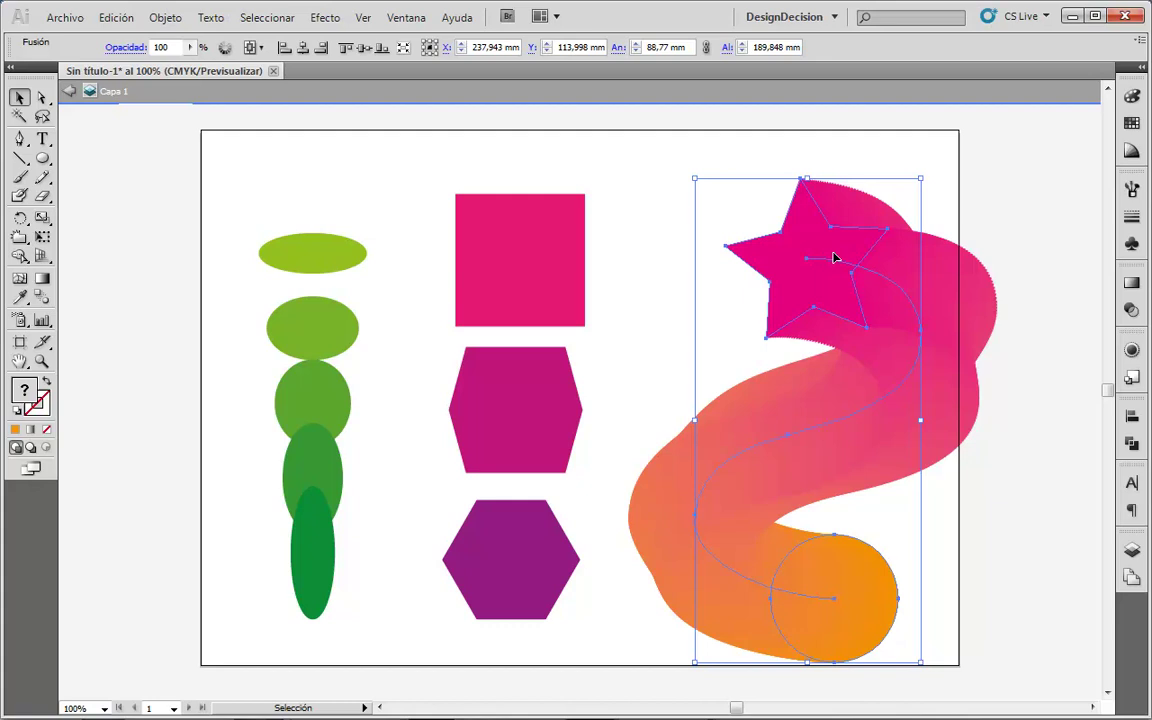
key(a)
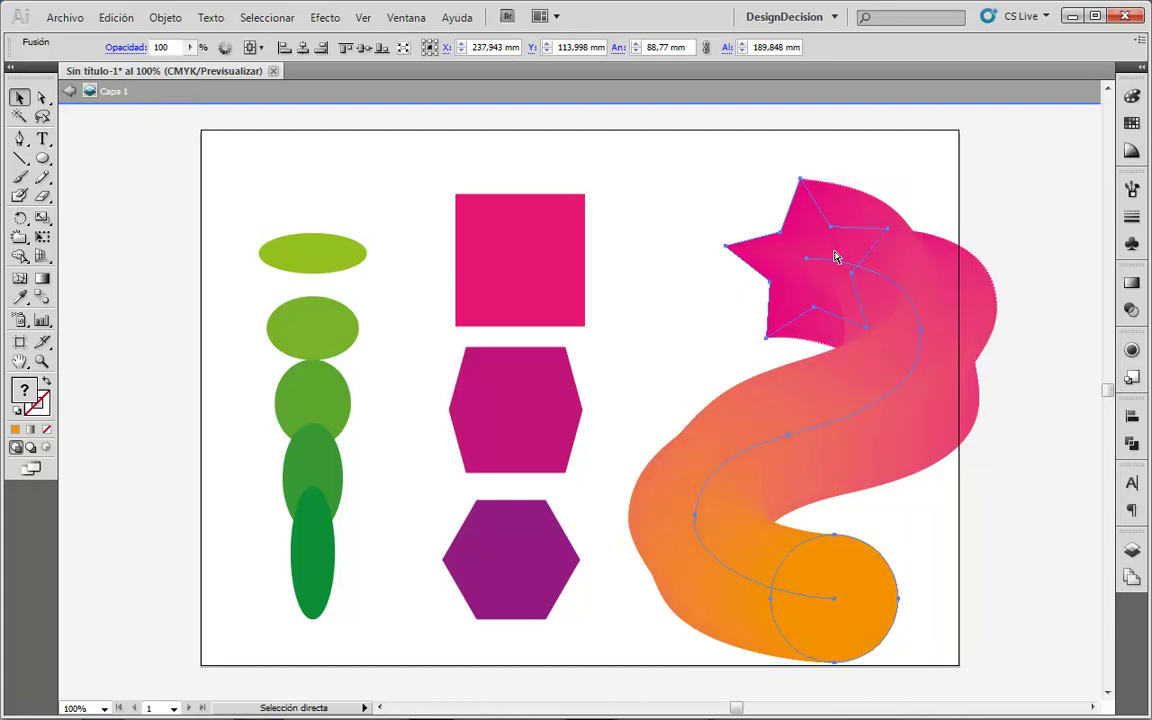
drag(836, 257, 834, 255)
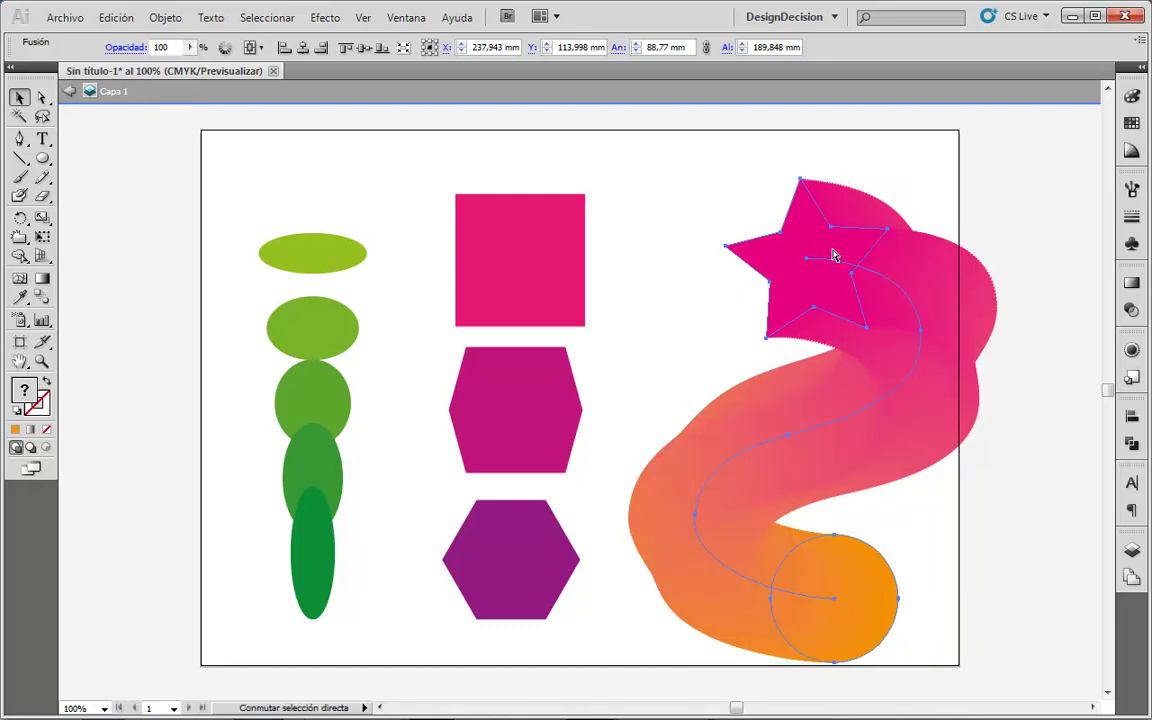
key(ctrl+z)
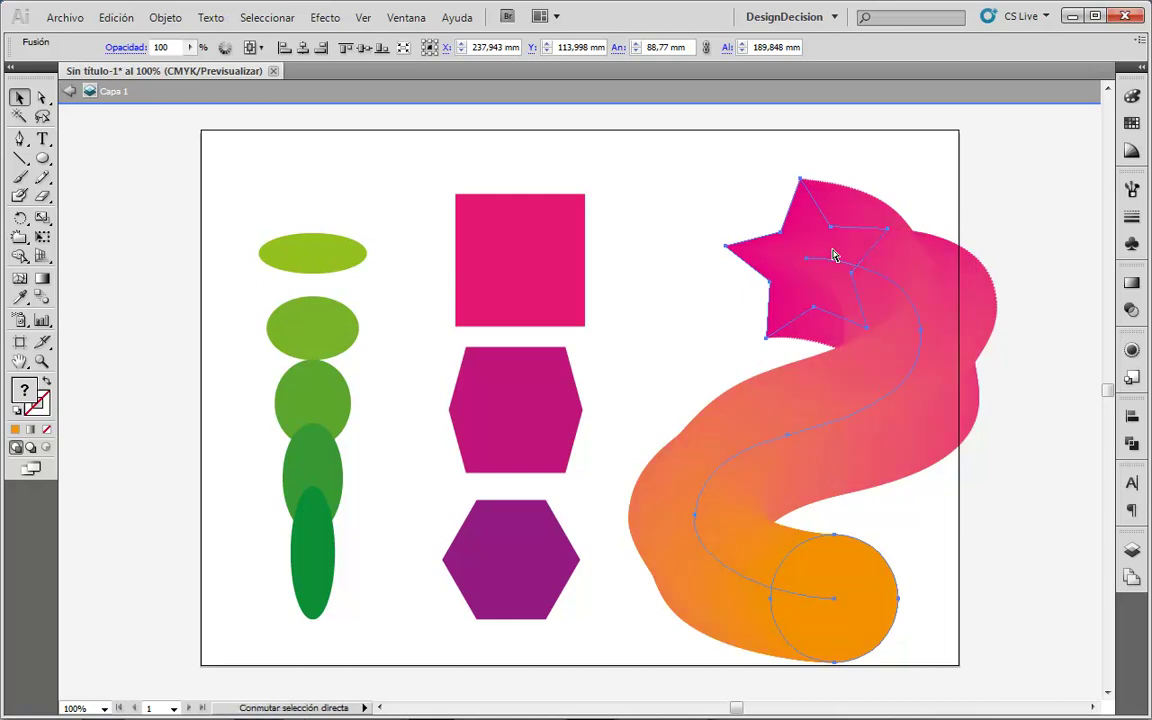
key(ctrl+shift+z)
key(v)
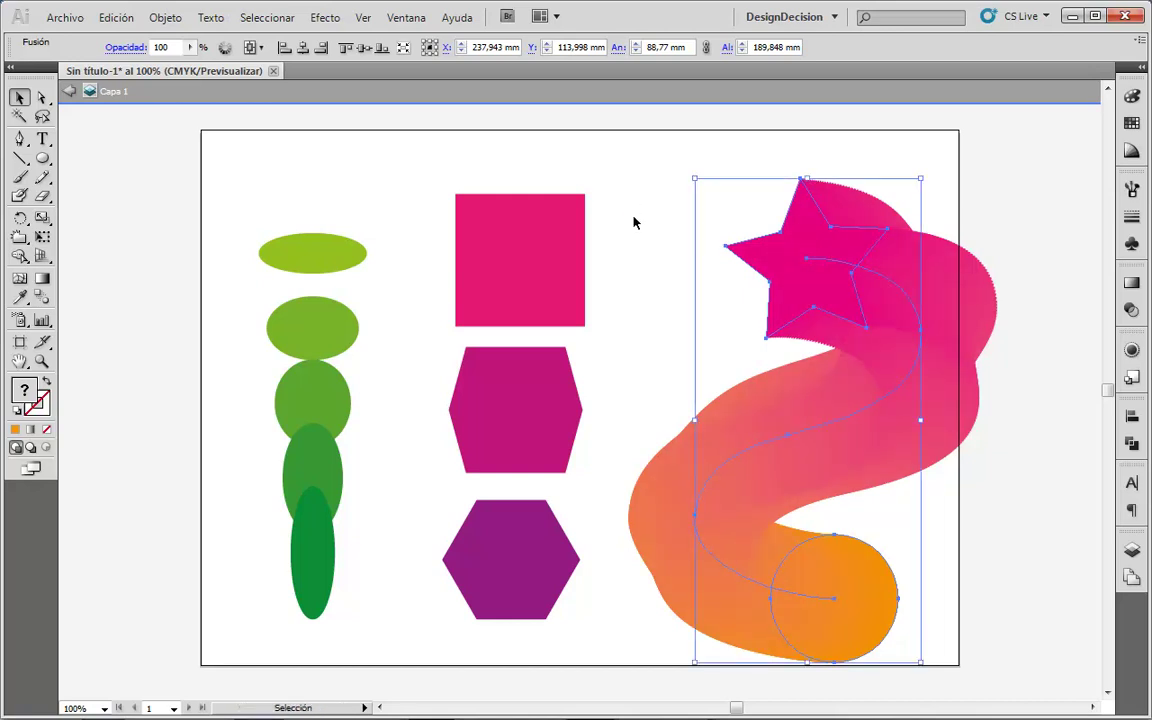
- Apply Invertir lomo so the circle sits on top, then move the blend up-left
click(165, 19)
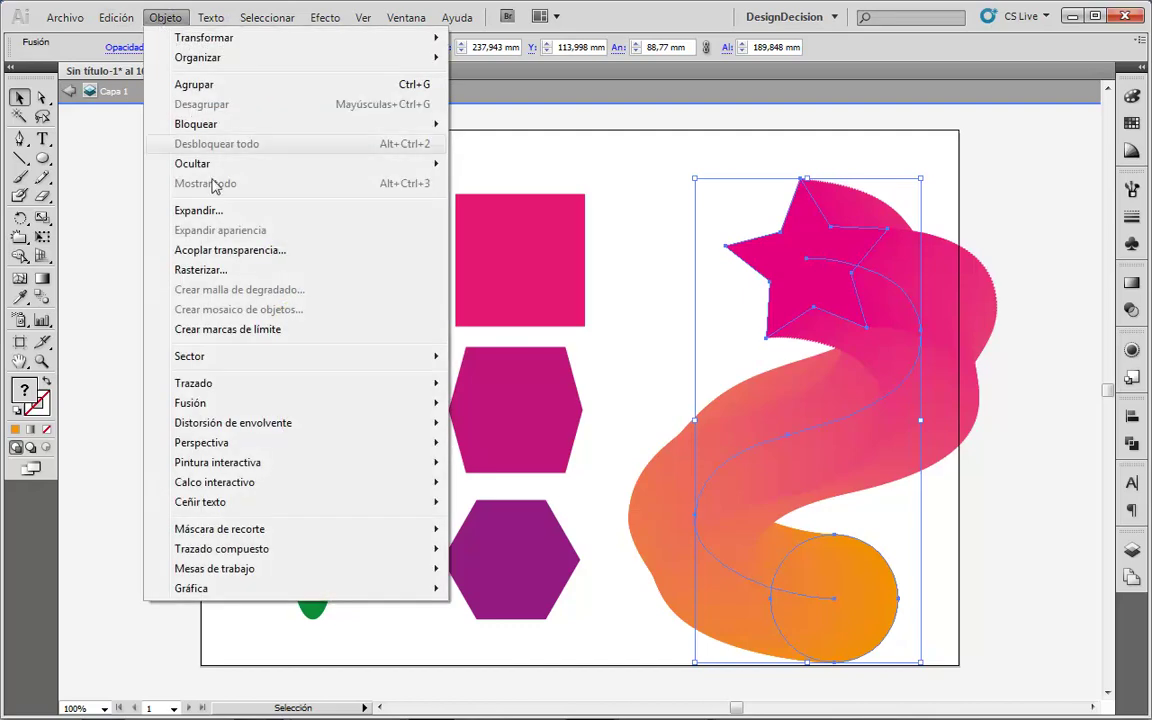
mouse_move(190, 403)
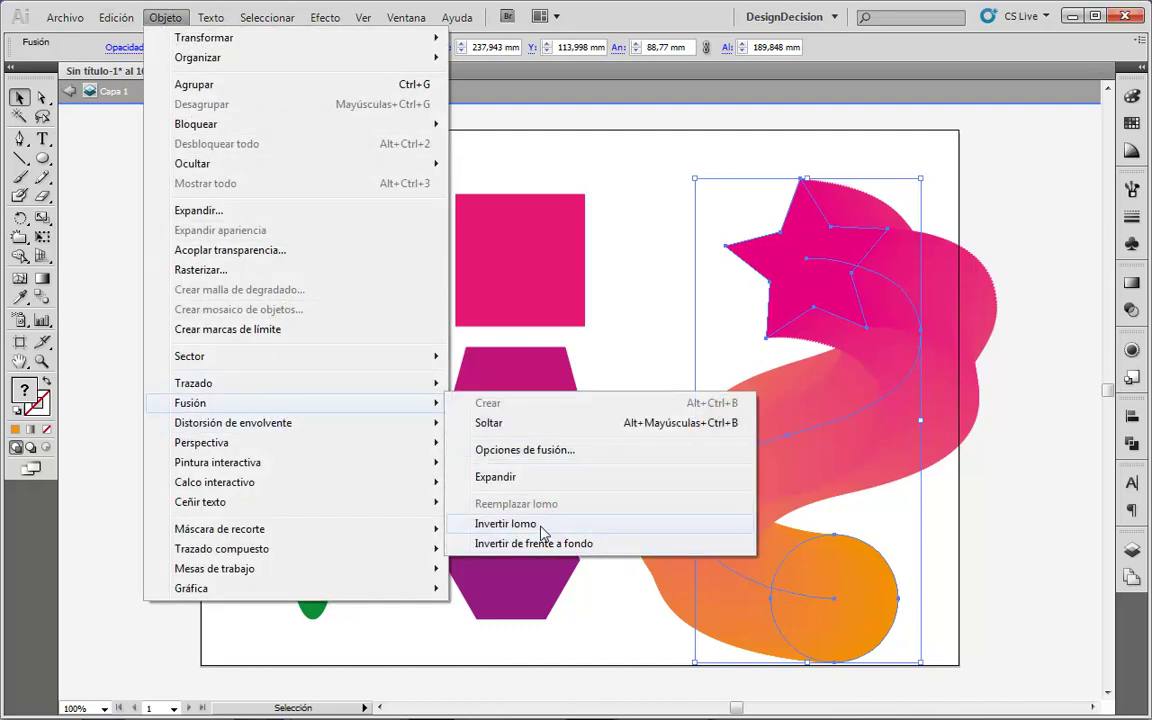
click(541, 528)
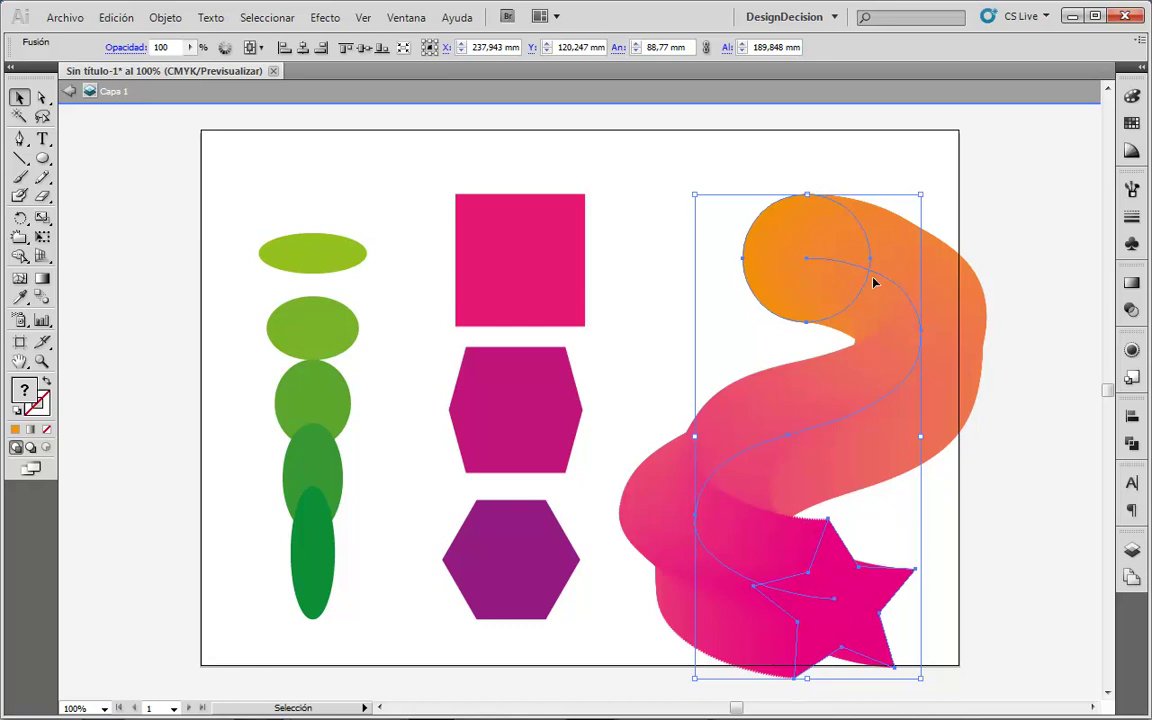
drag(845, 252, 830, 215)
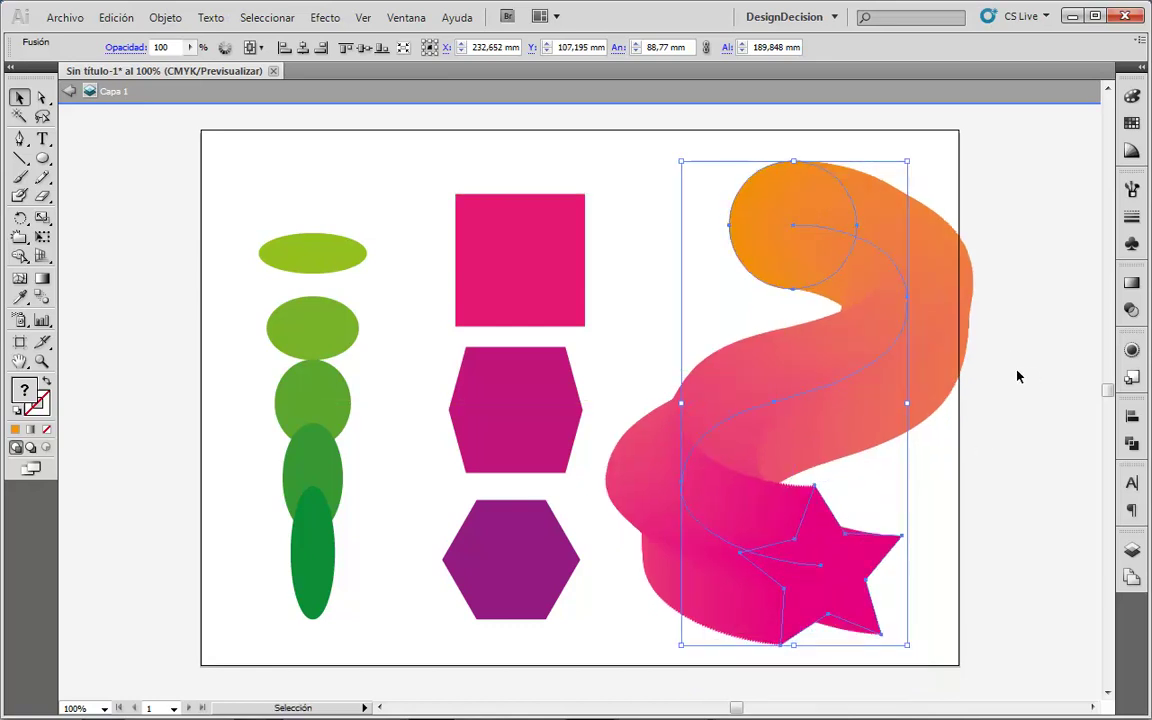
- Resize the blend to 97.589 mm wide, checking it in Outline view and back
drag(909, 405, 851, 404)
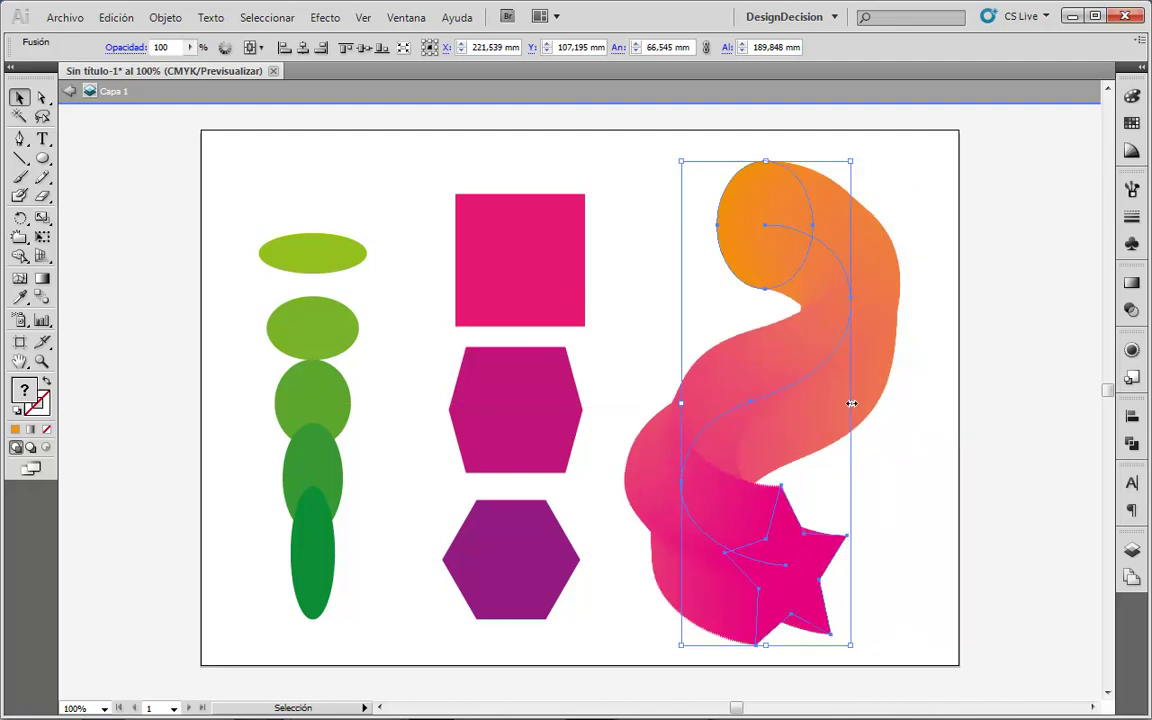
mouse_move(851, 404)
mouse_down()
mouse_move(977, 404)
mouse_move(787, 404)
mouse_move(931, 403)
mouse_move(858, 411)
mouse_up()
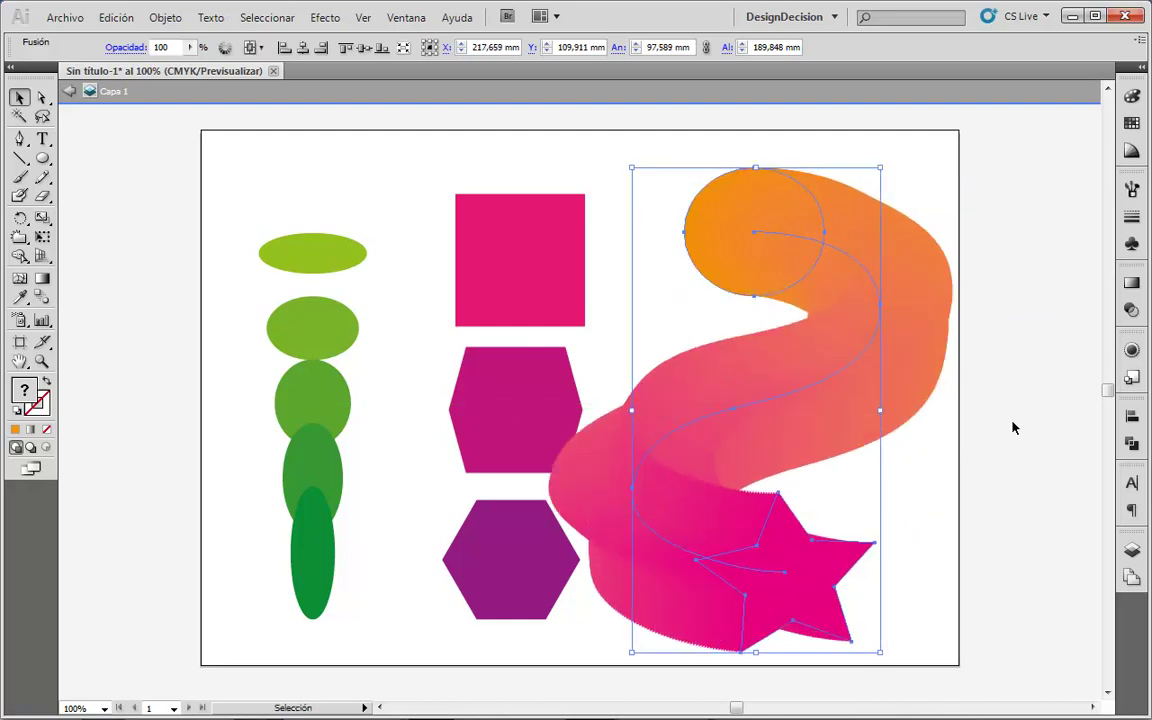
key(ctrl+y)
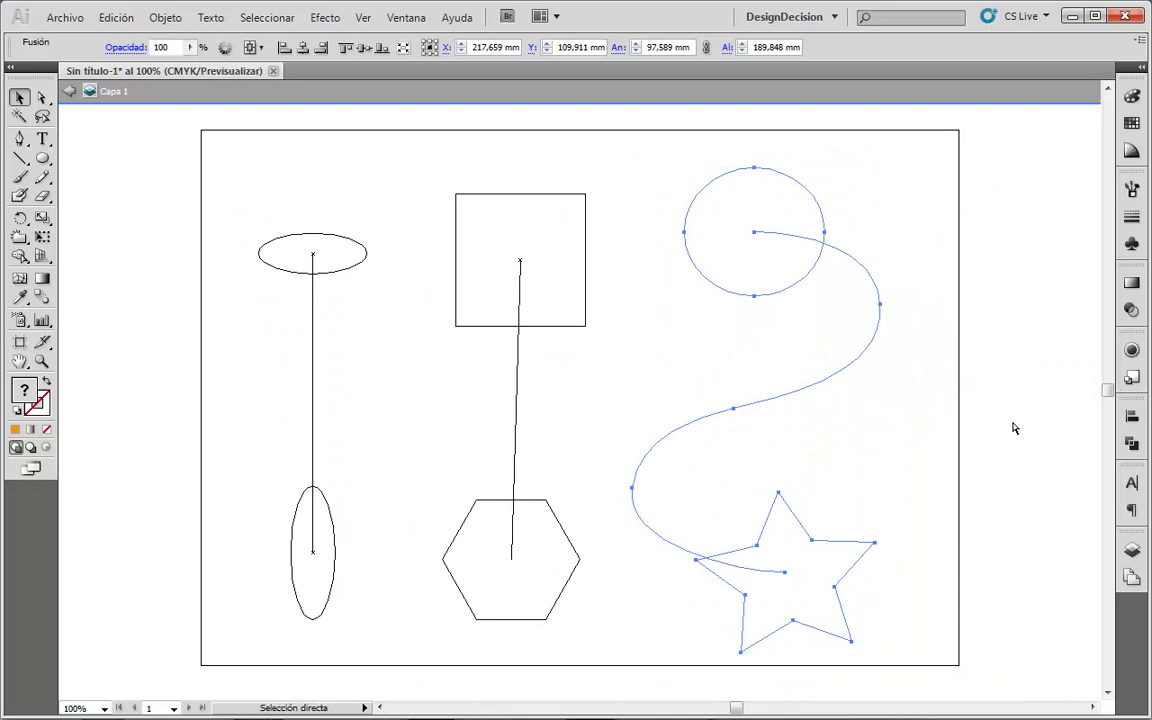
key(ctrl+y)
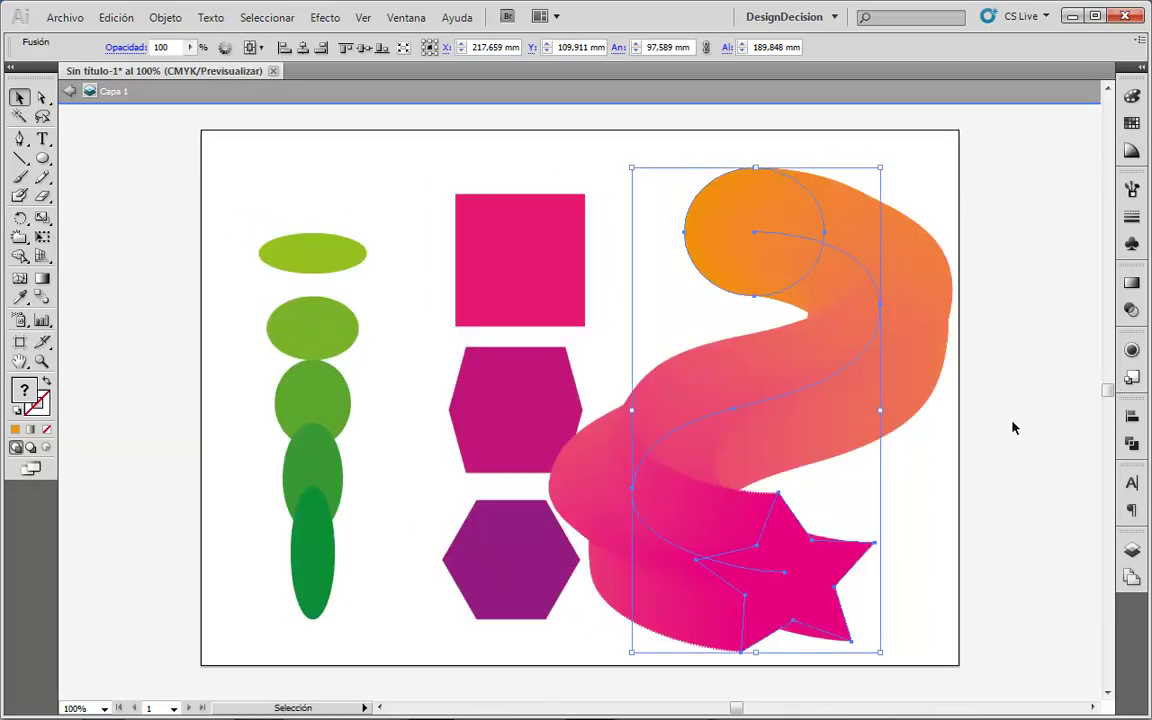